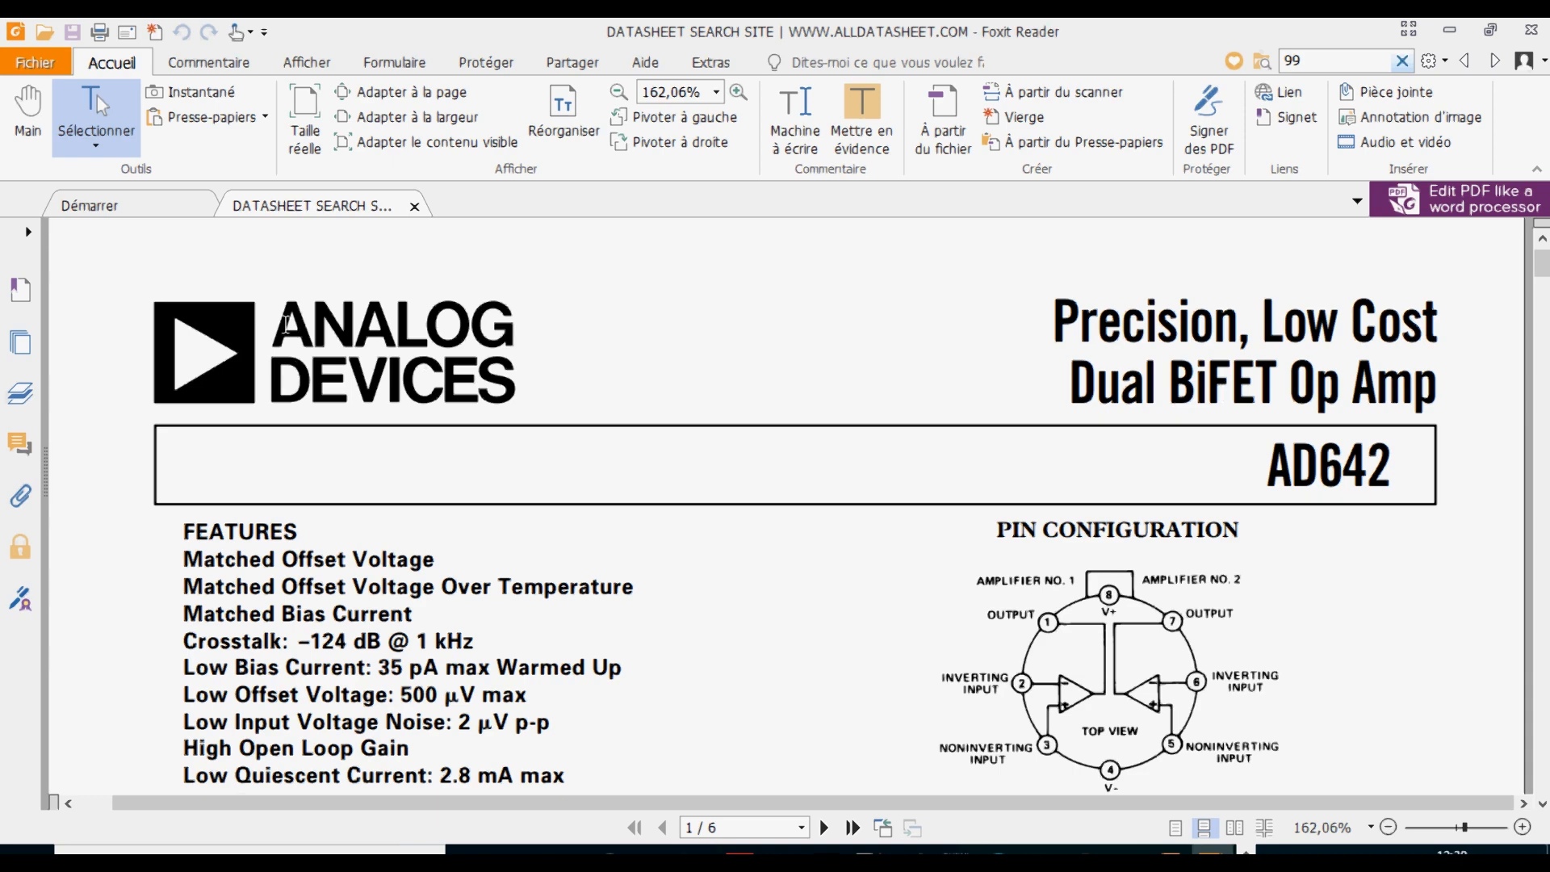
Step: Examine the AD642 pin configuration diagram on the first page of the datasheet
click(287, 323)
scroll(733, 382, down, 3)
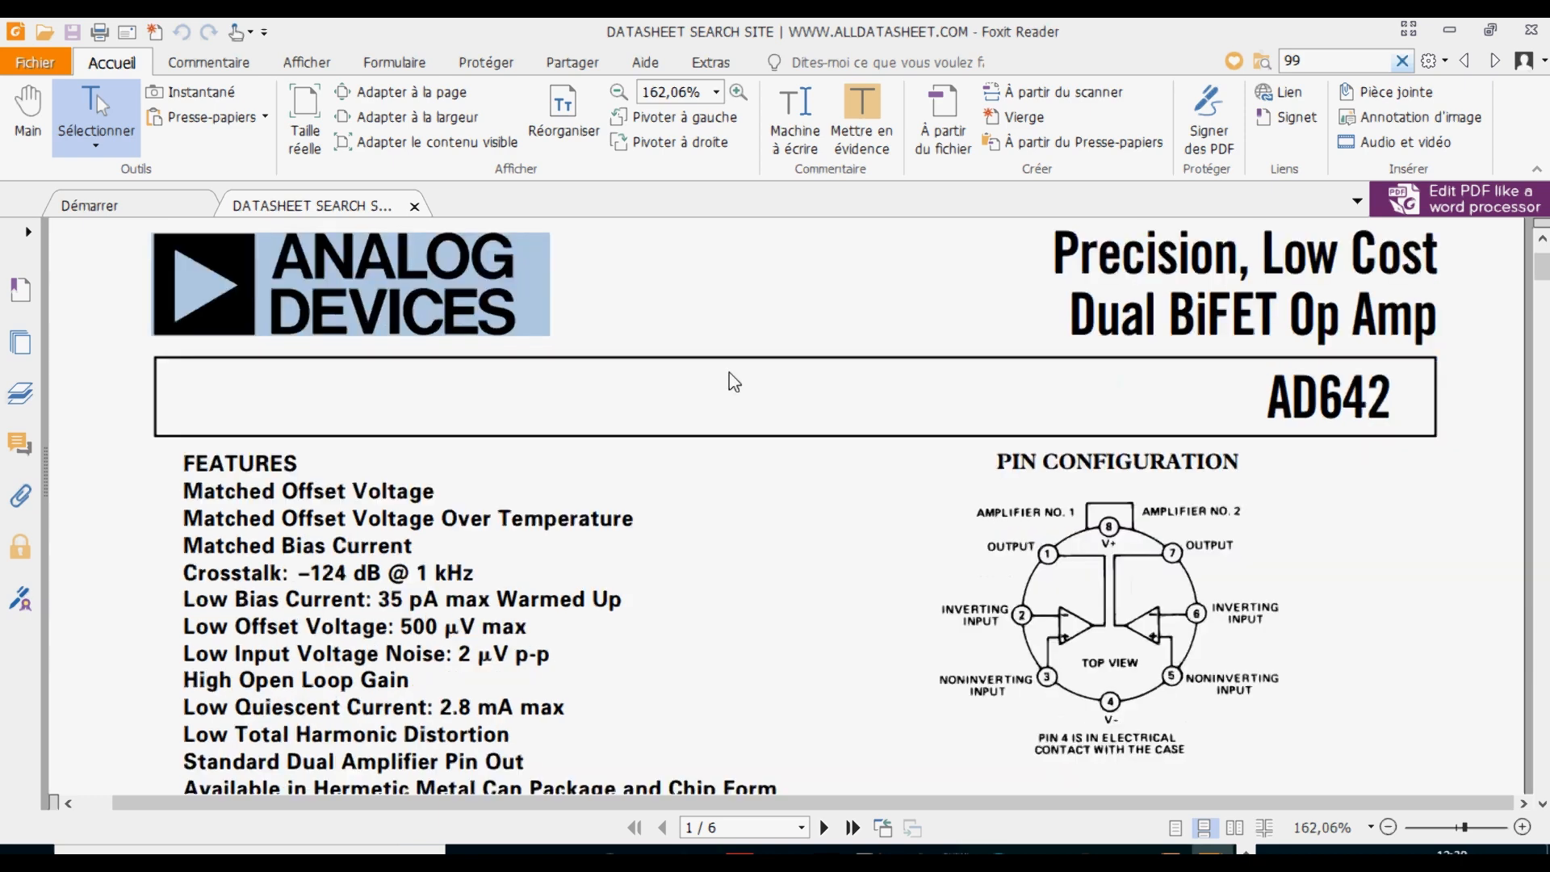
scroll(729, 372, down, 1)
click(1373, 514)
scroll(1375, 563, up, 1)
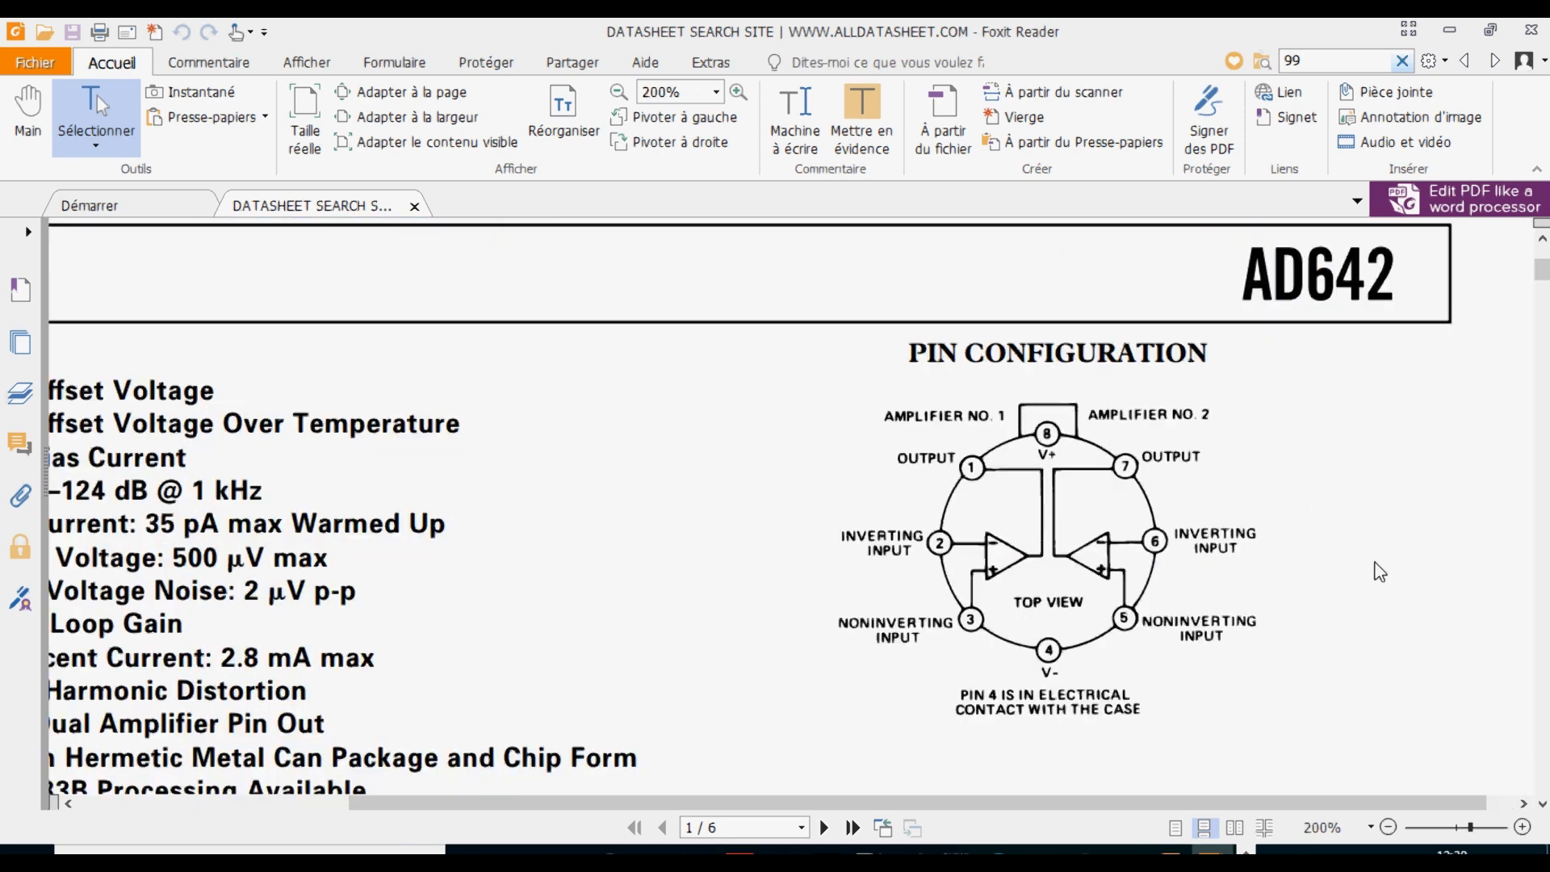
scroll(1380, 570, up, 1)
scroll(881, 432, down, 1)
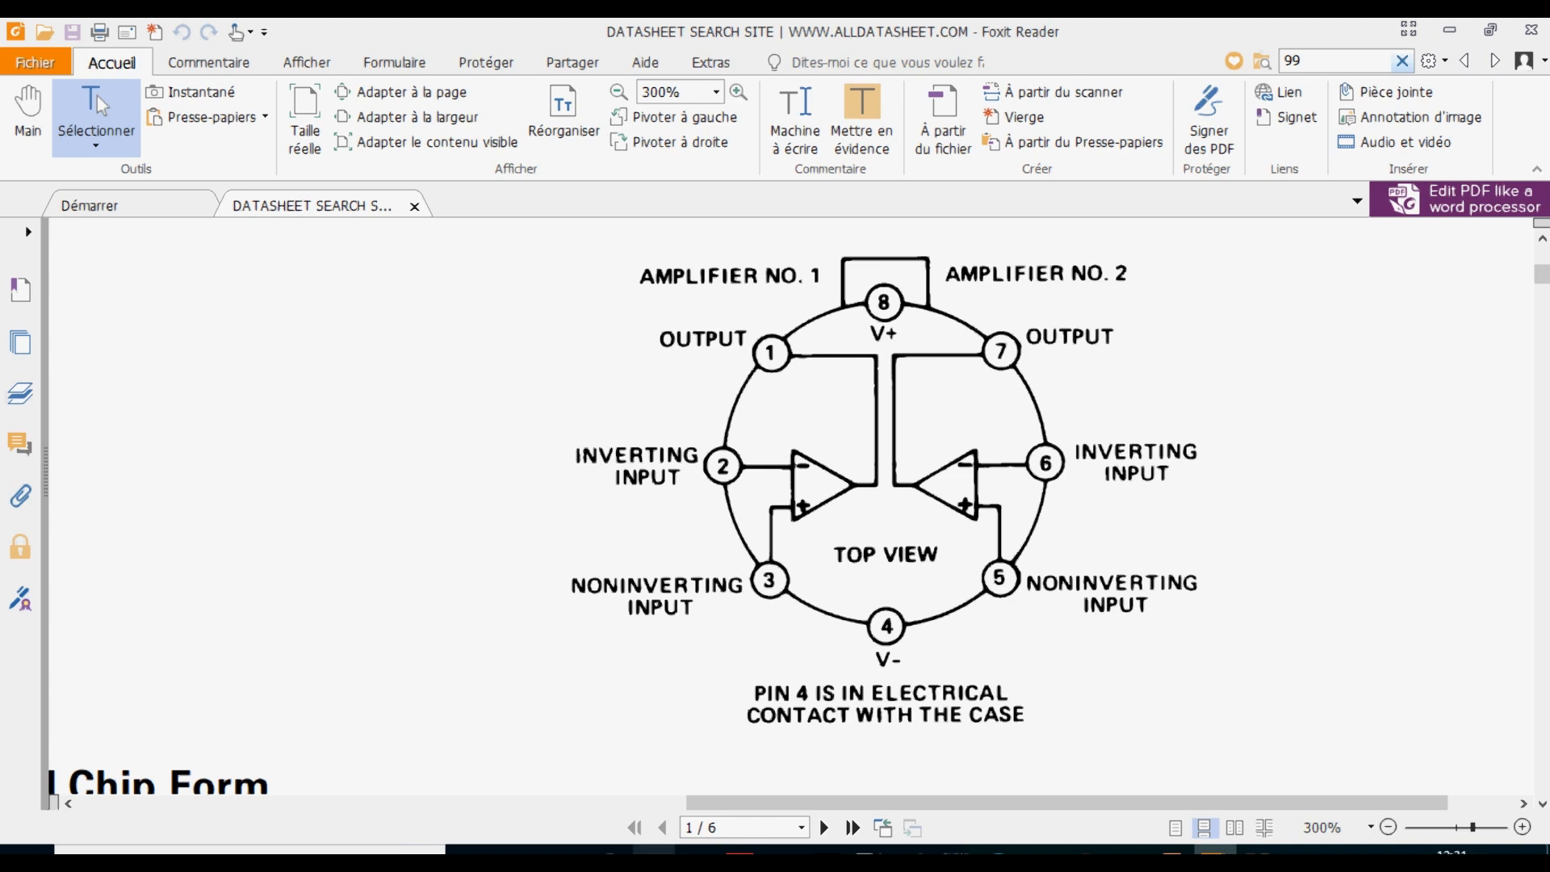
Step: Switch to Proteus, pick the AD642 from the device library, and place it at the centre of the sheet
mouse_move(686, 850)
click(694, 816)
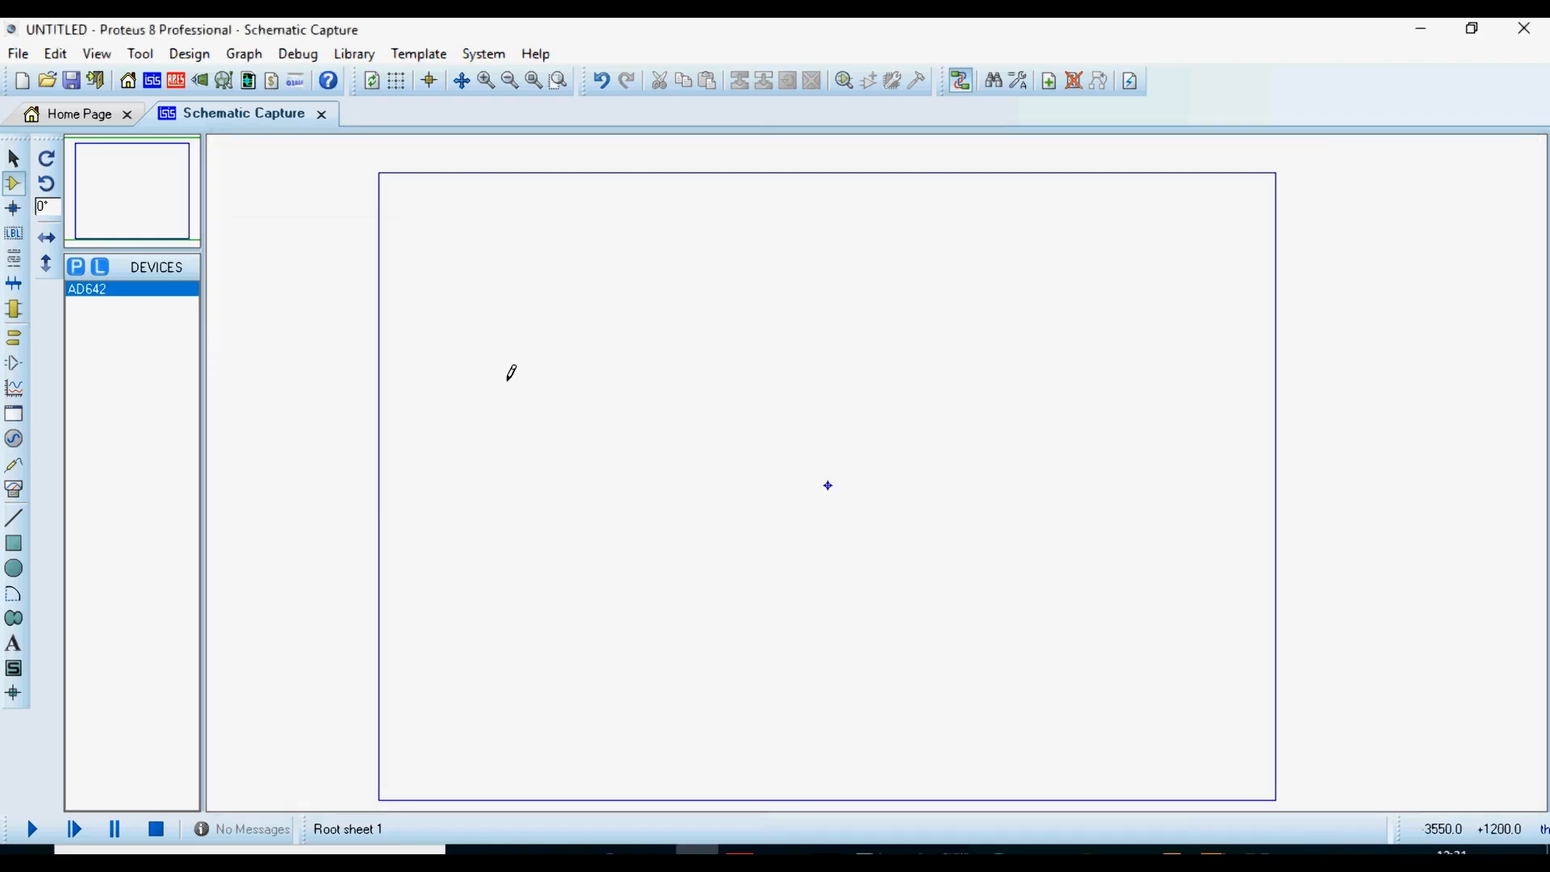
click(76, 267)
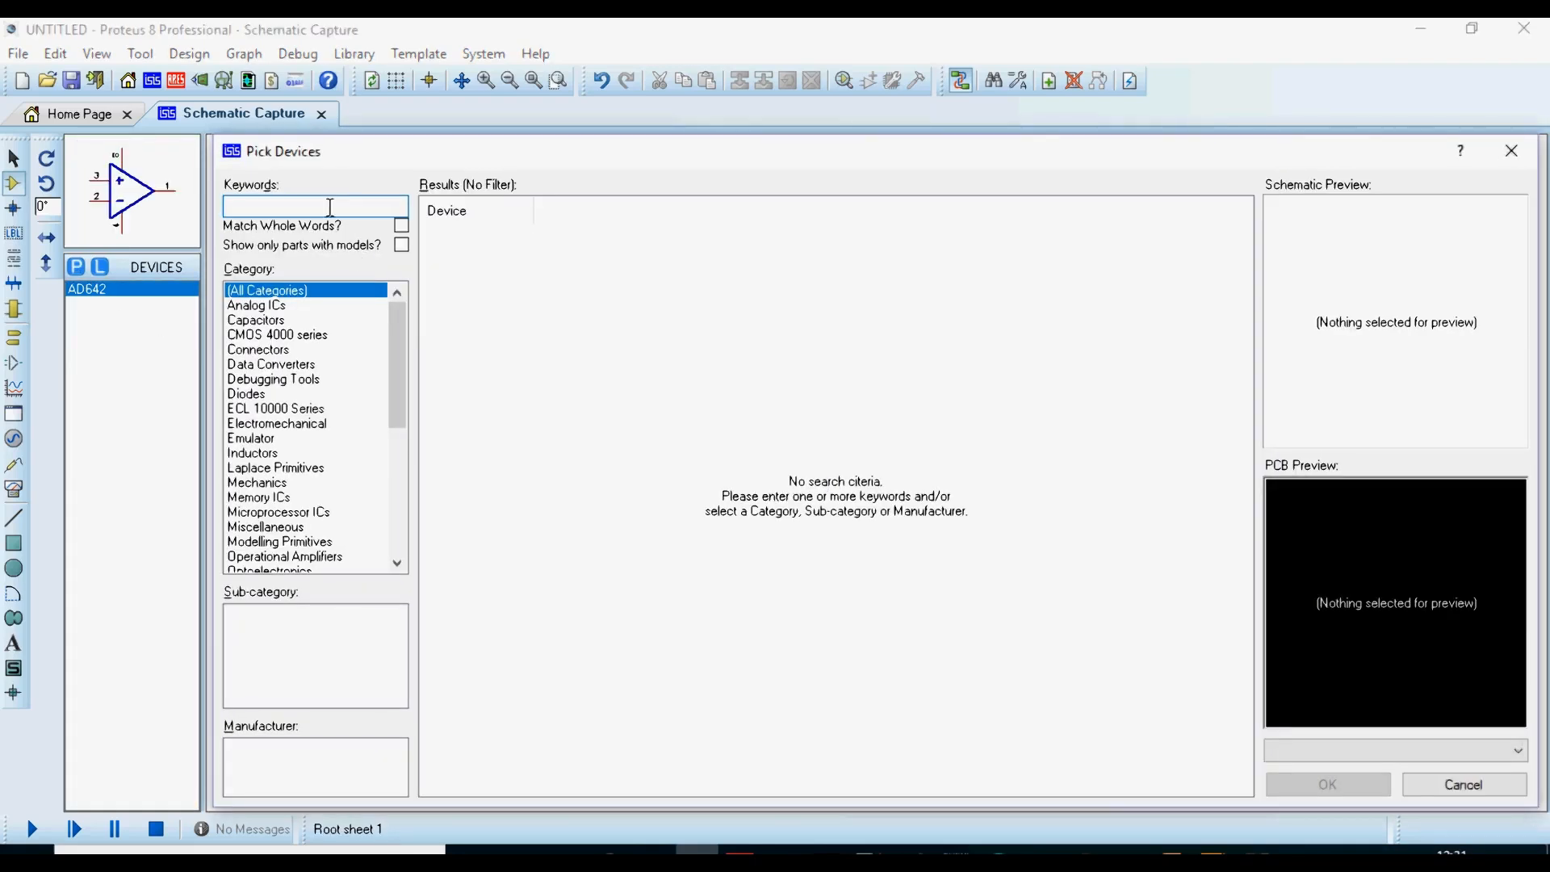
text(AD642)
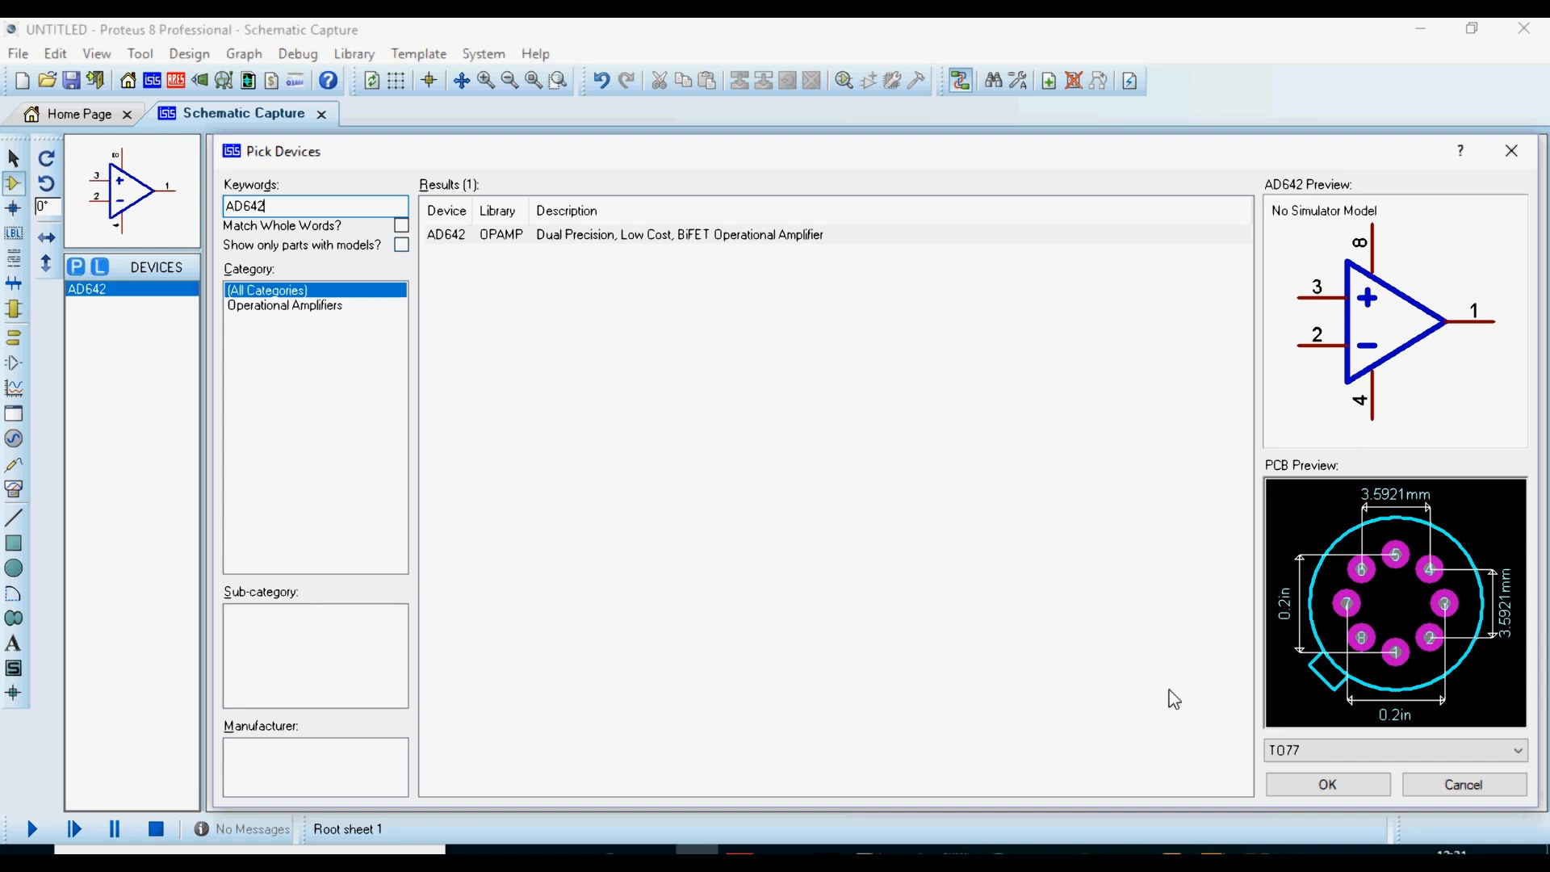
click(1347, 787)
click(787, 512)
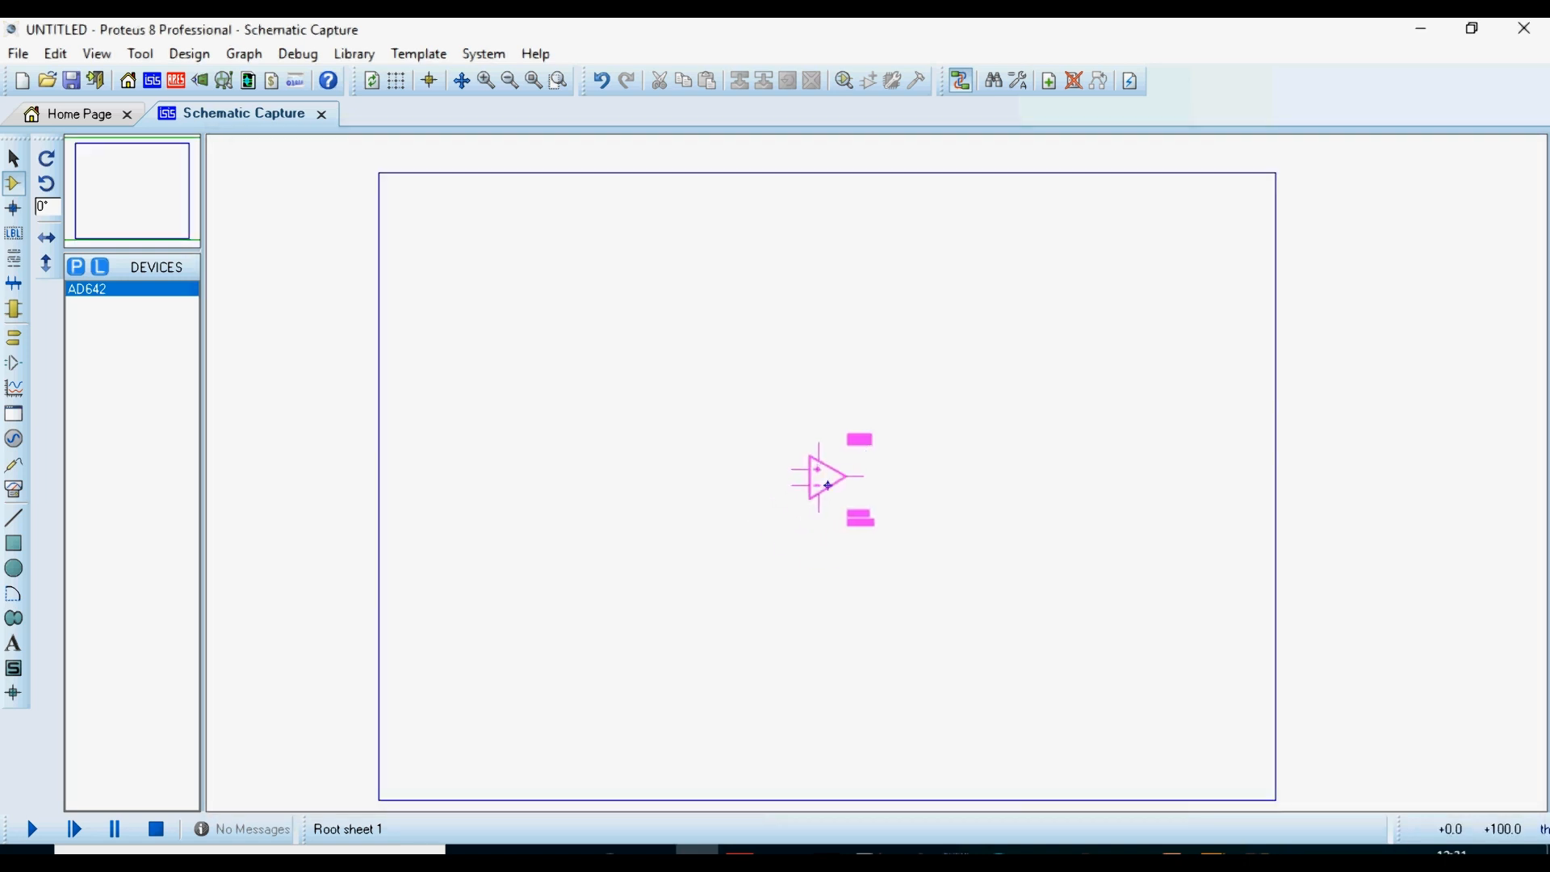
click(827, 478)
scroll(826, 477, up, 3)
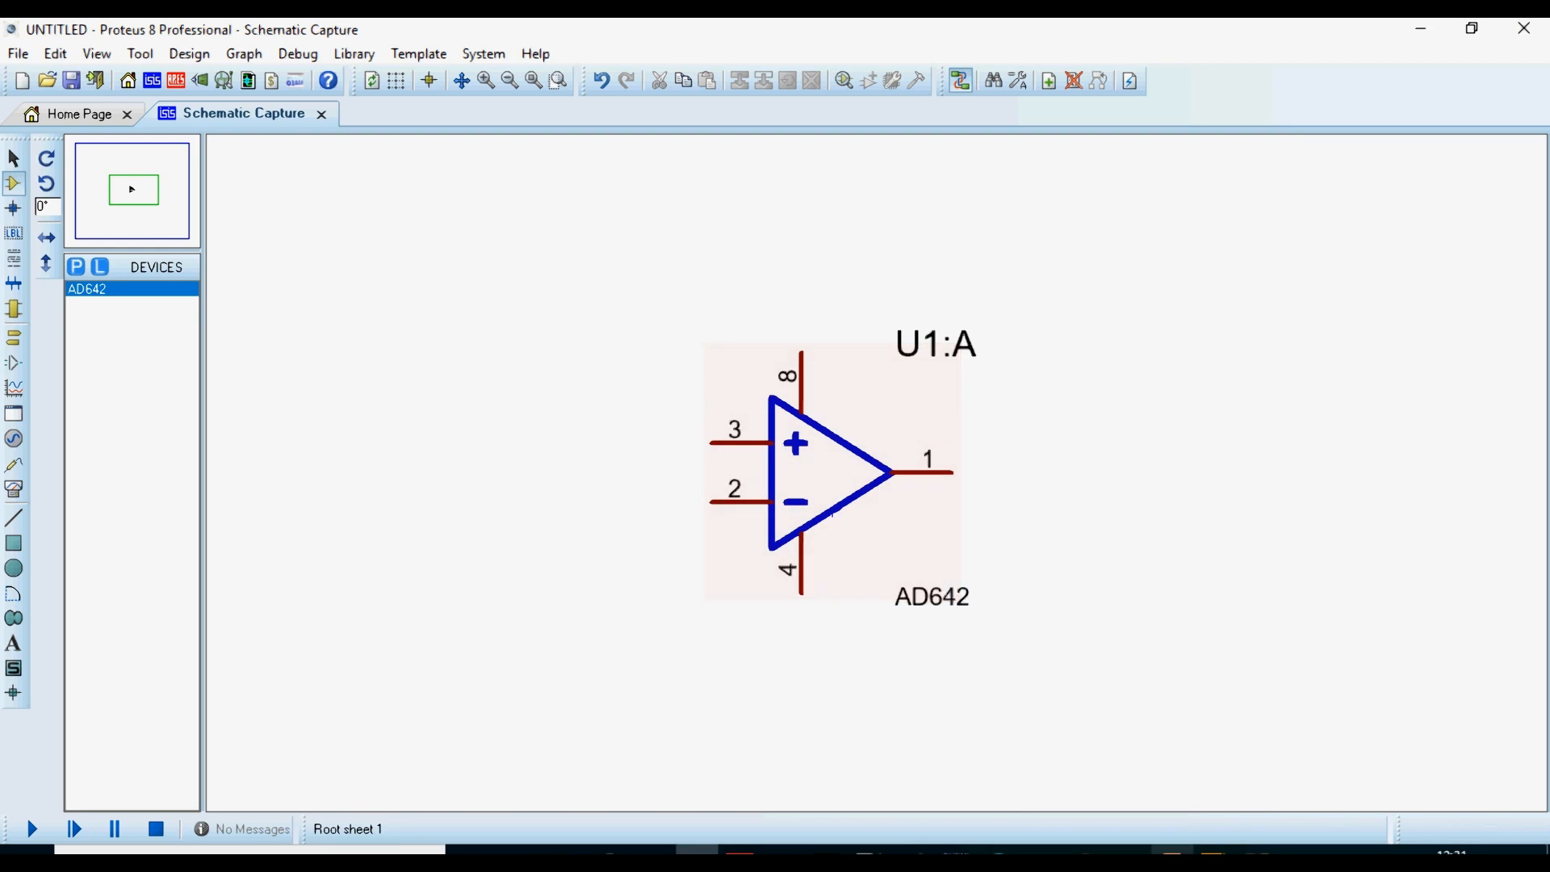
Step: Delete the placed AD642 op amp from the schematic sheet
click(1214, 852)
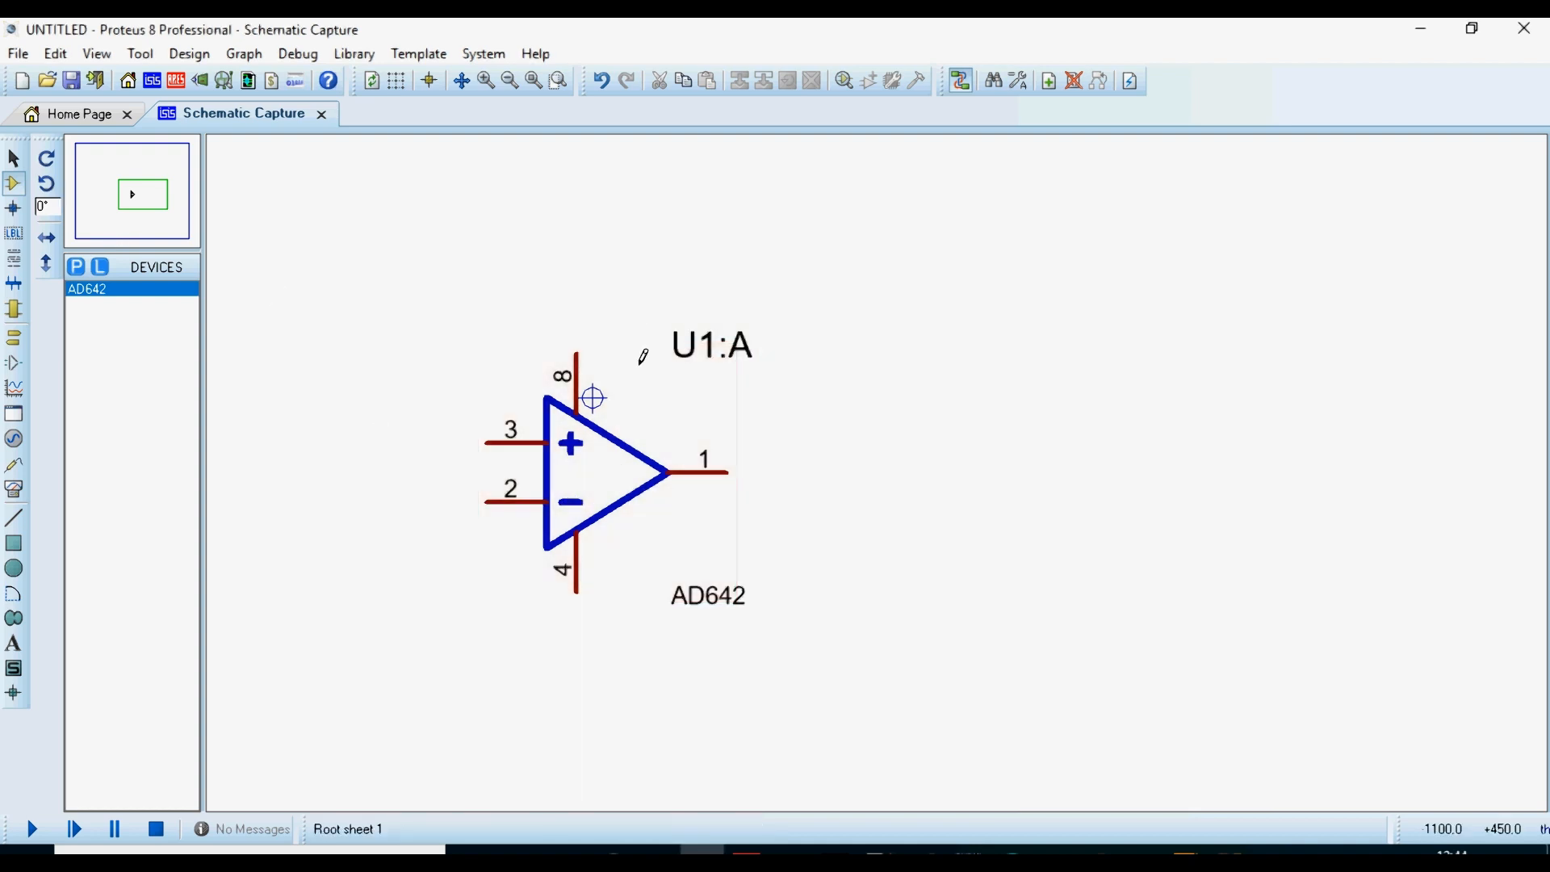
right_click(583, 495)
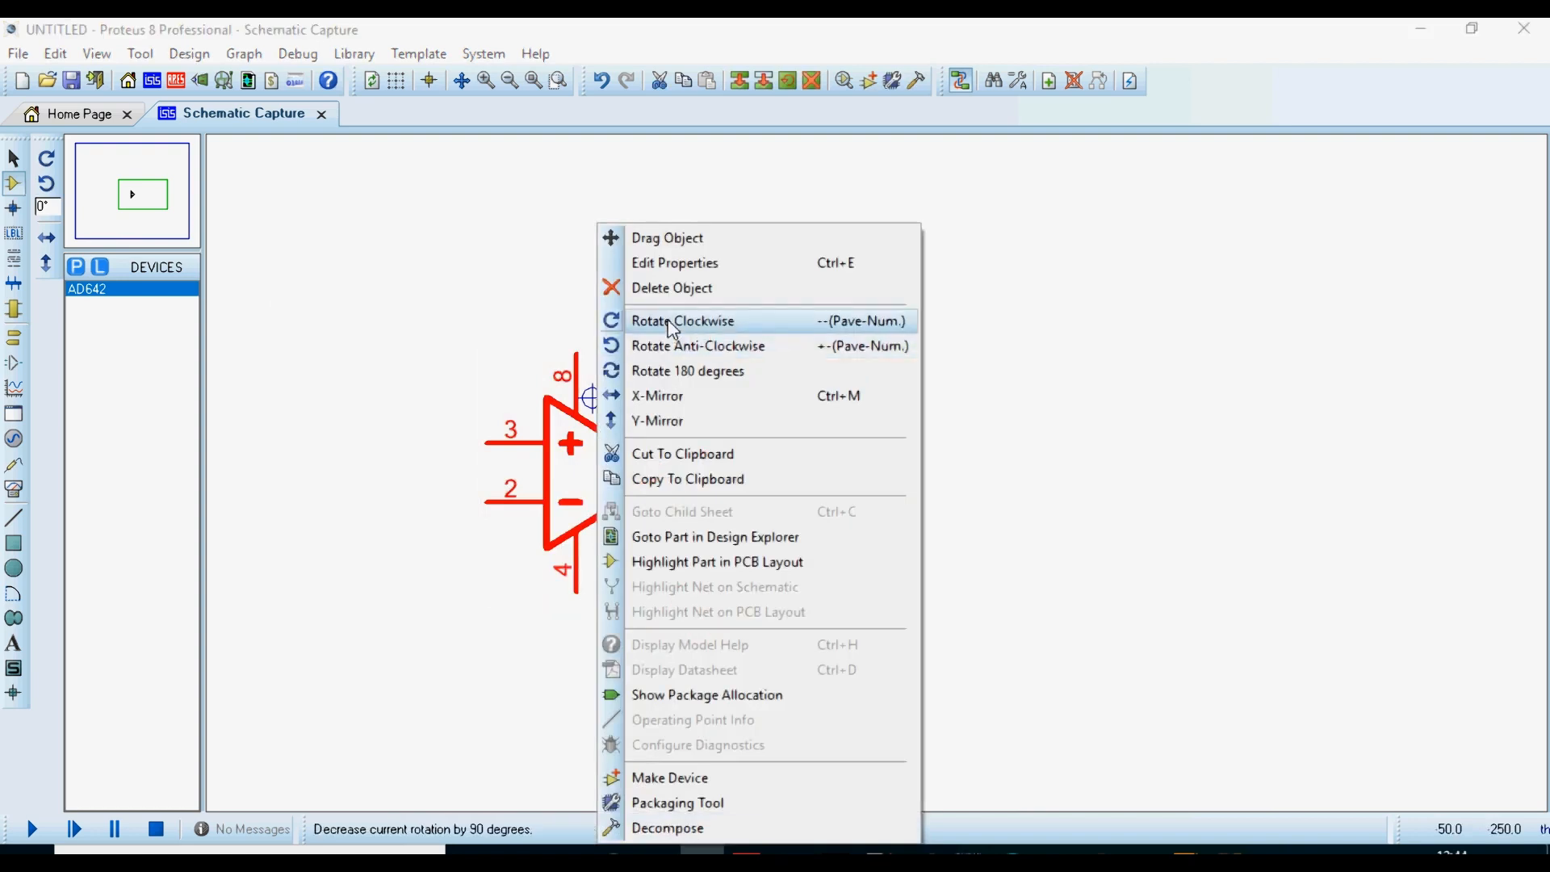
click(674, 289)
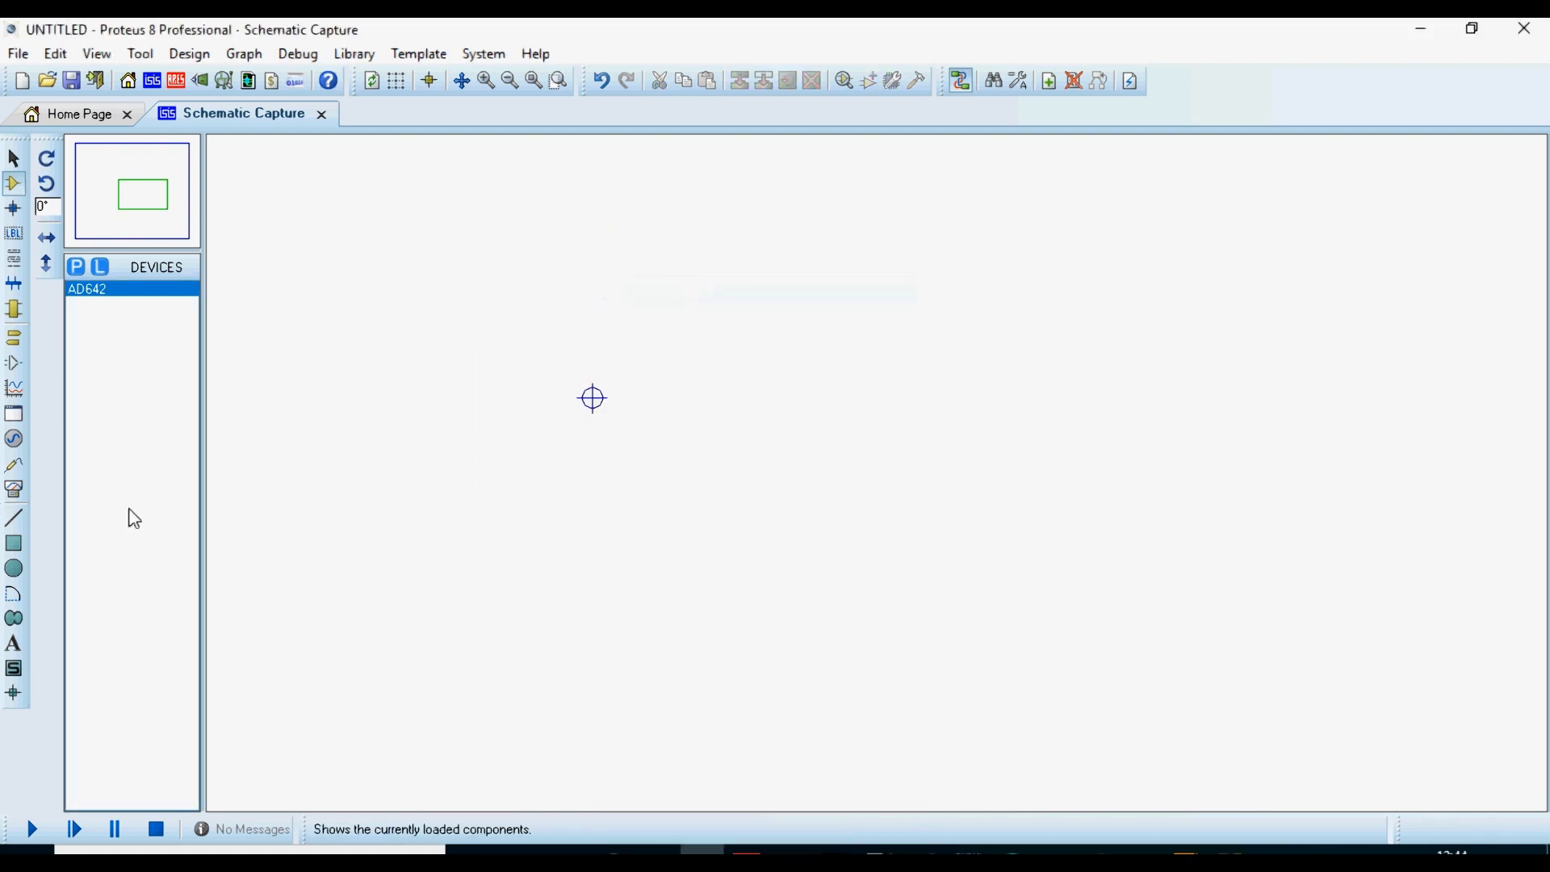
Step: Draw a 2D graphics box in the COMPONENT style beside the sheet origin as the body of a new device
click(17, 547)
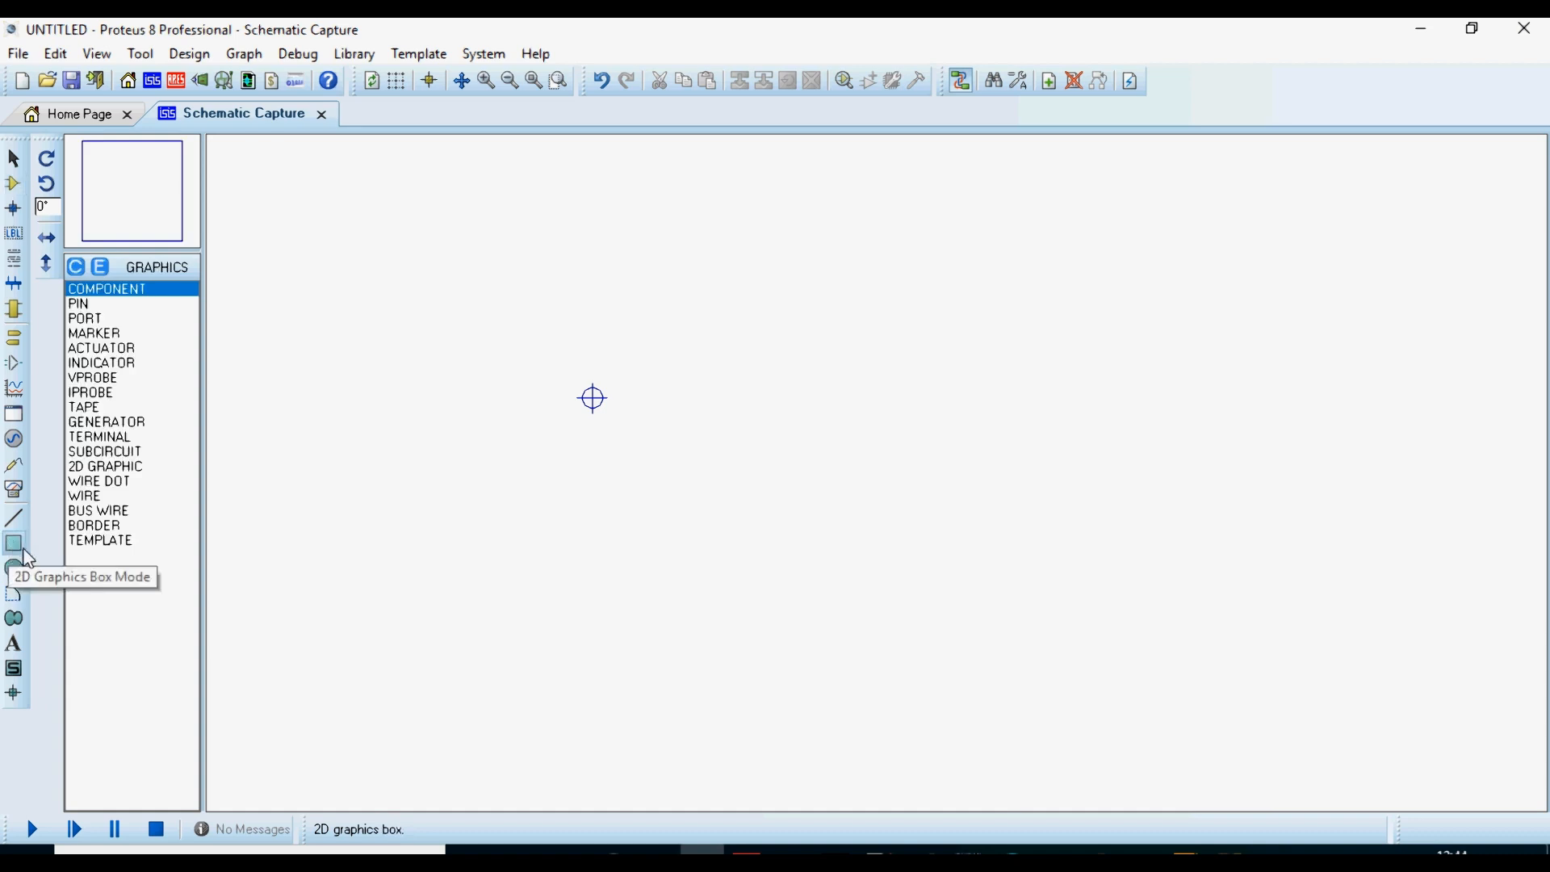
click(16, 570)
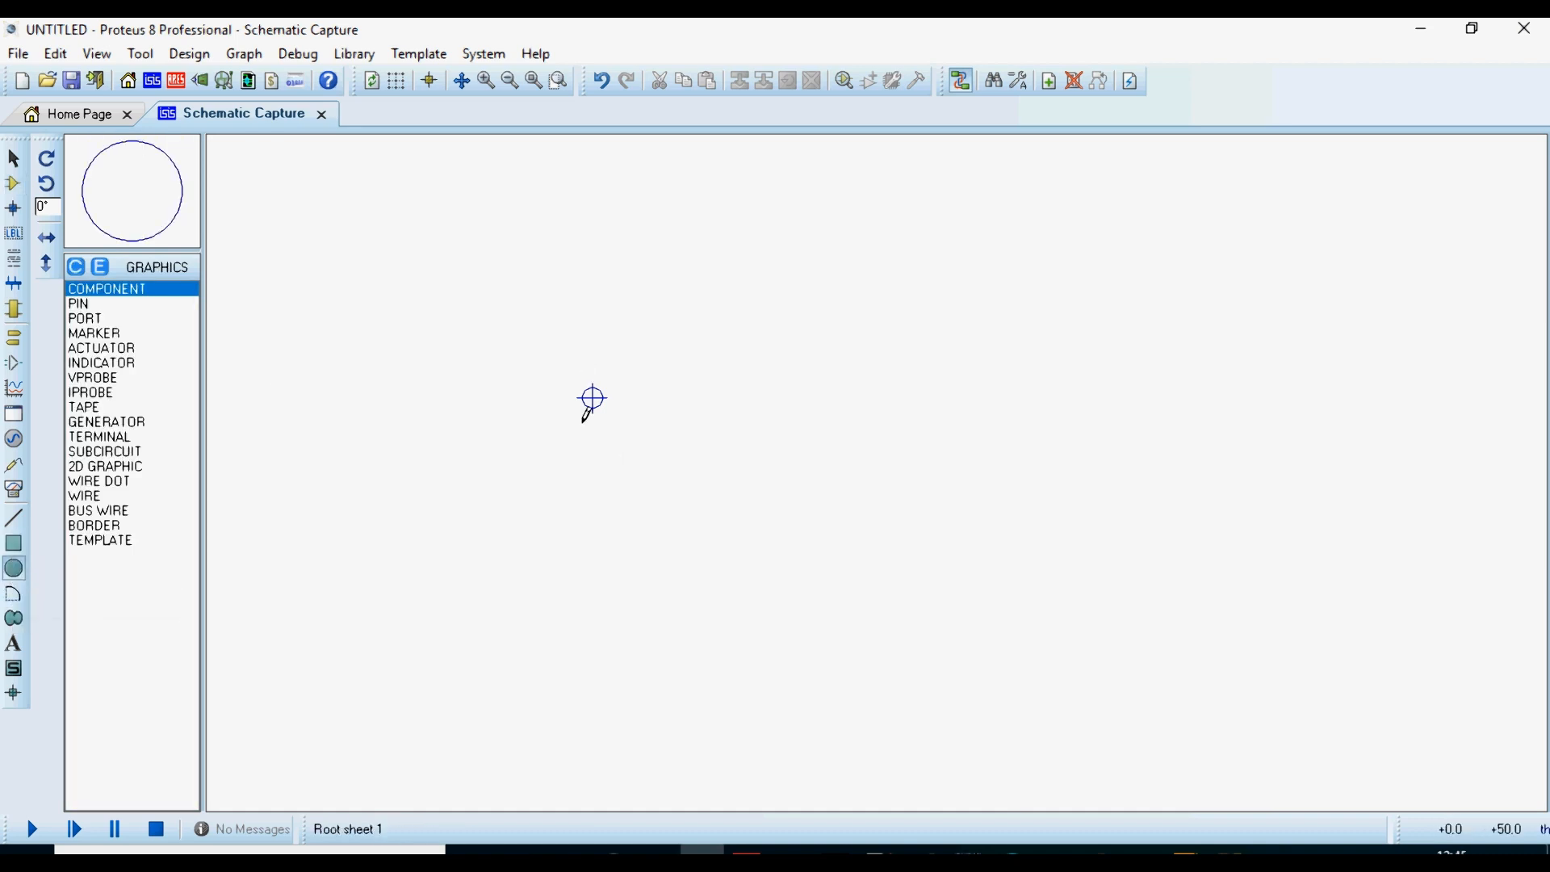
click(13, 544)
drag(668, 323, 862, 548)
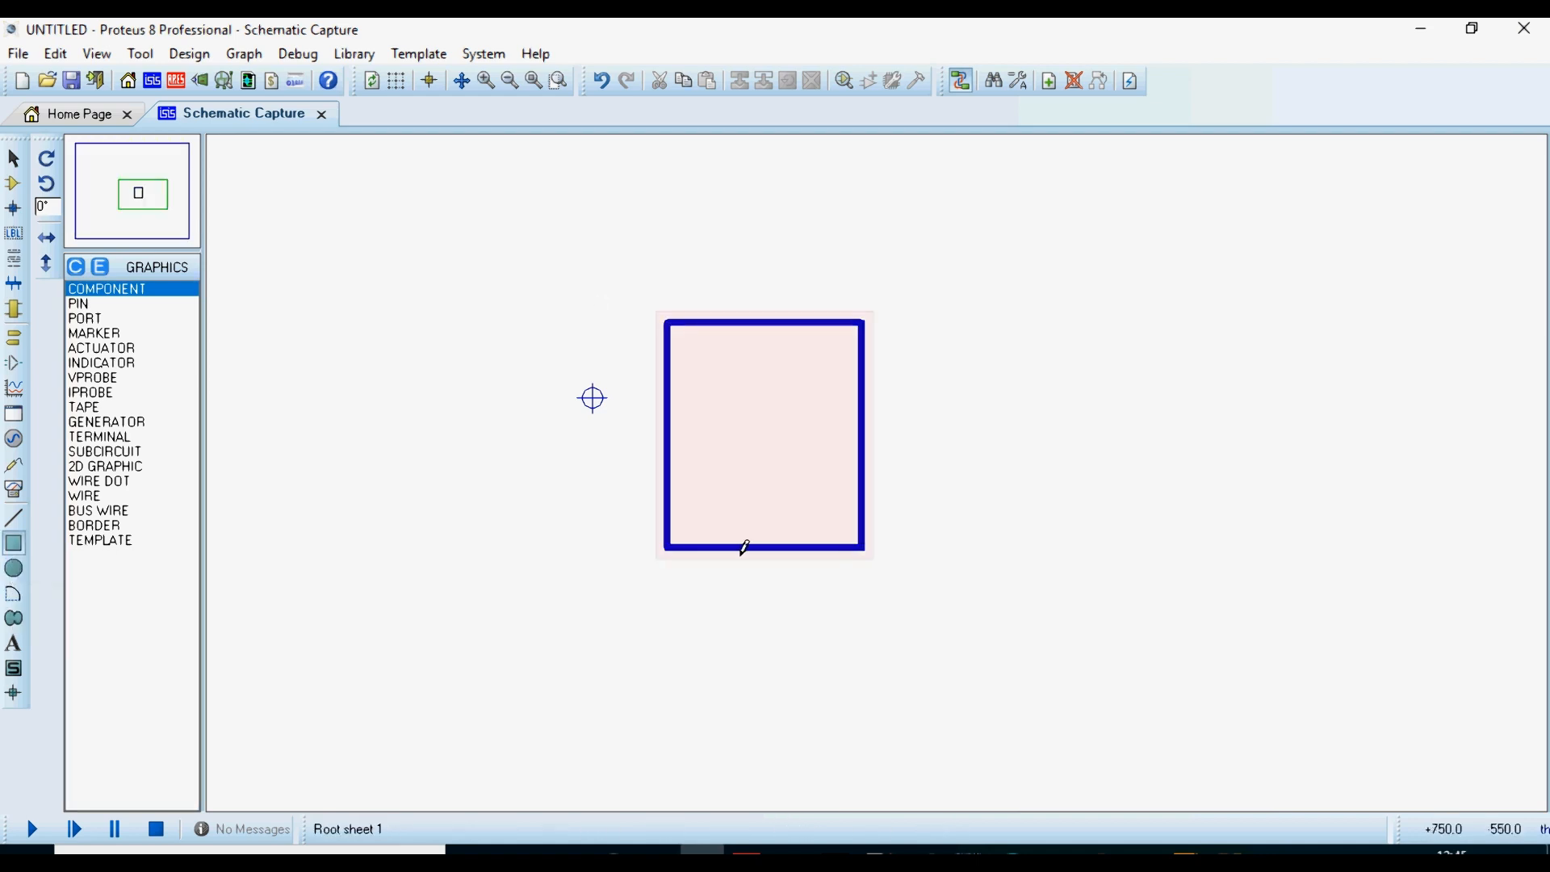
key(F5)
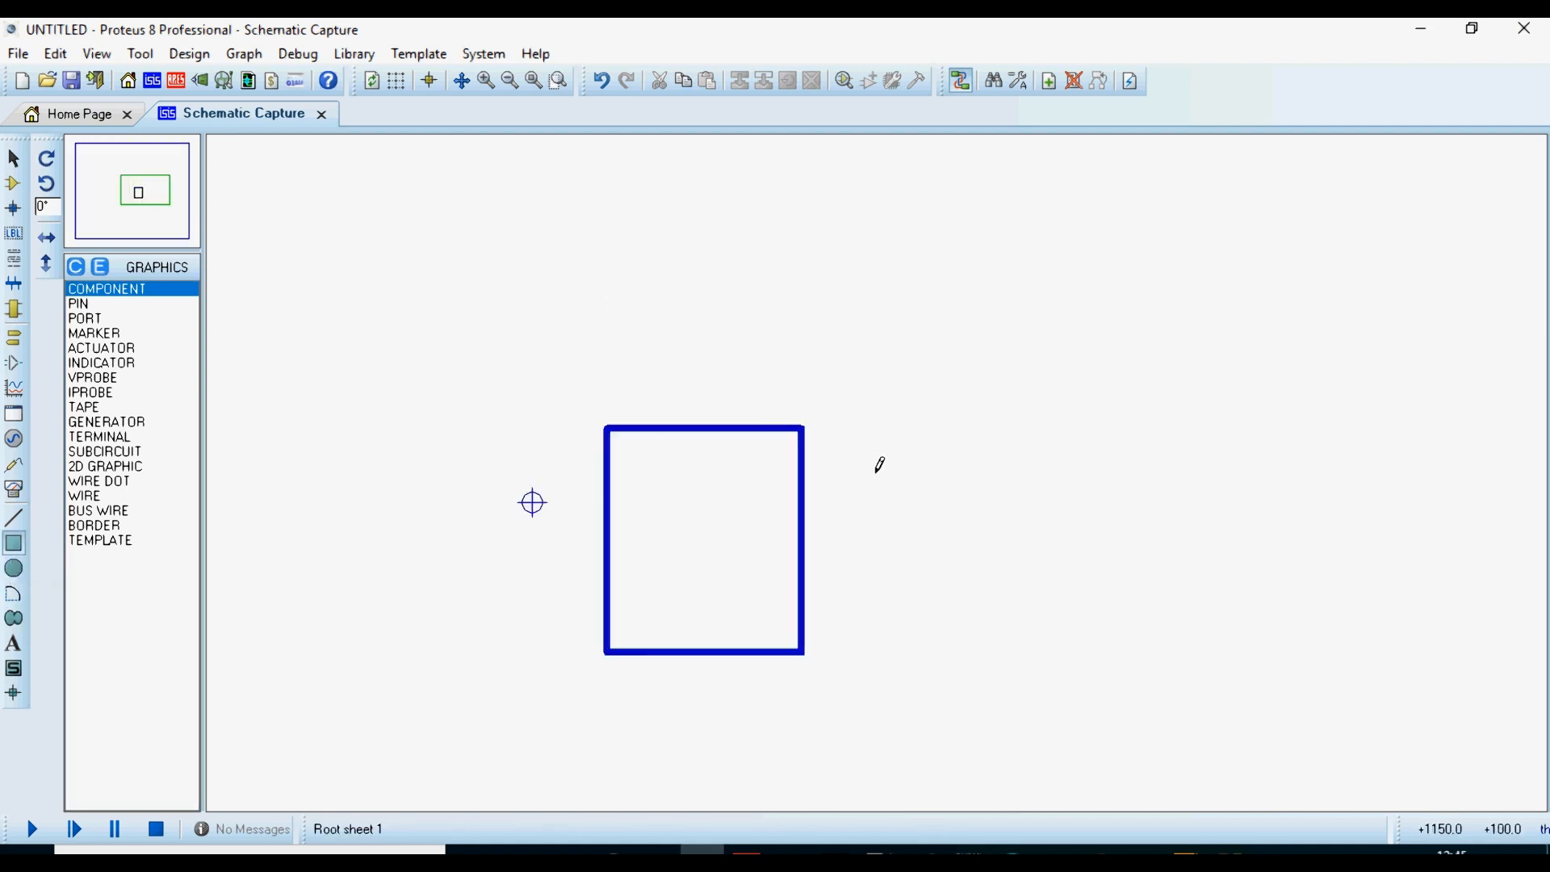
Step: Place four evenly spaced DEFAULT device pins along the left edge of the component body
click(15, 370)
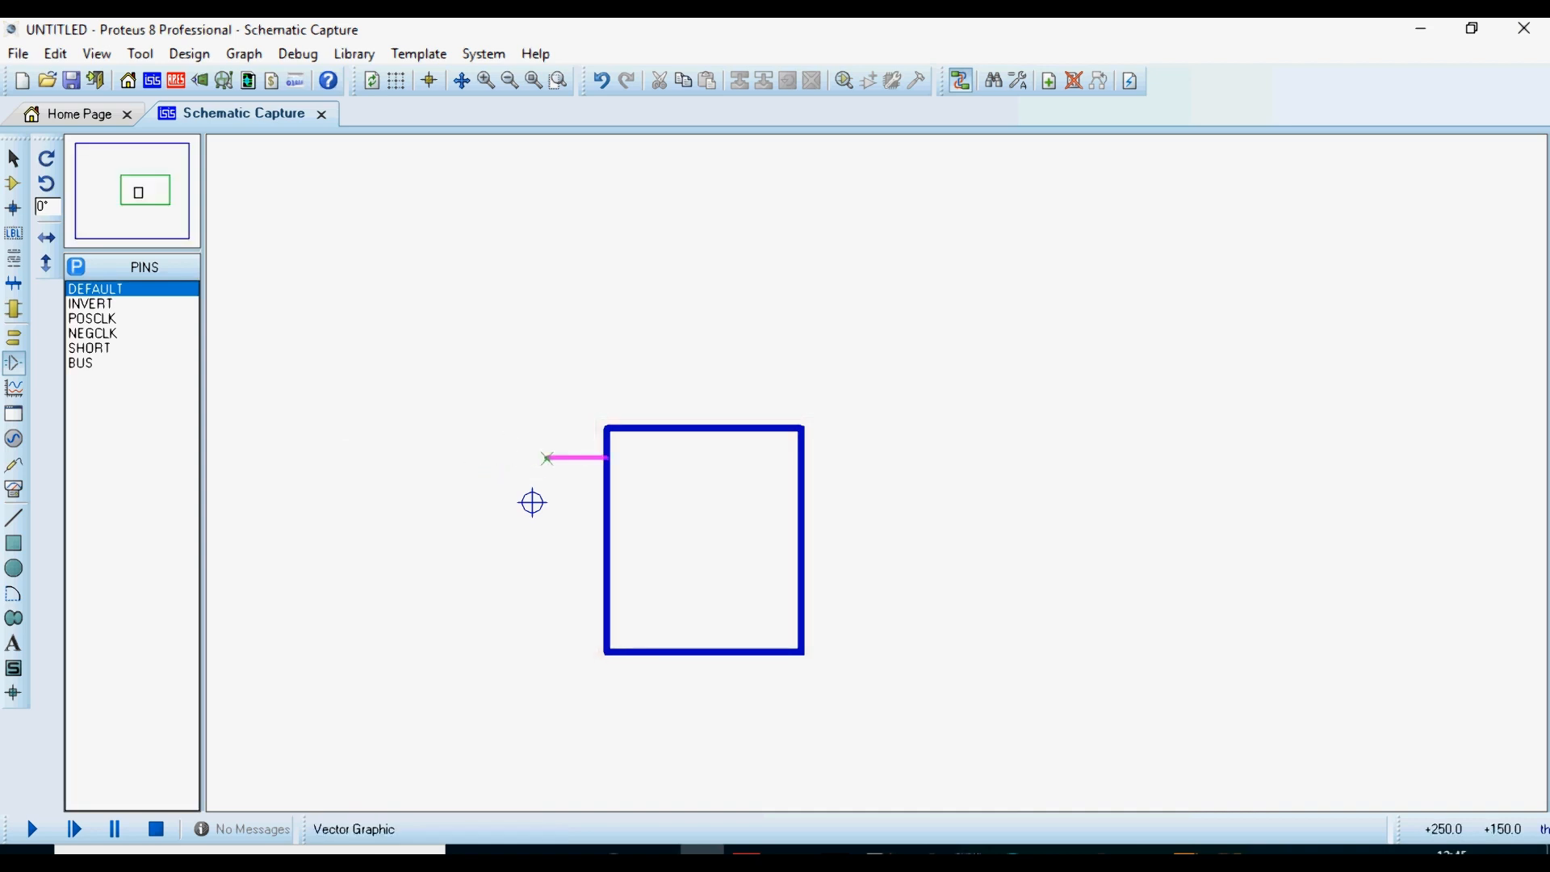
click(548, 472)
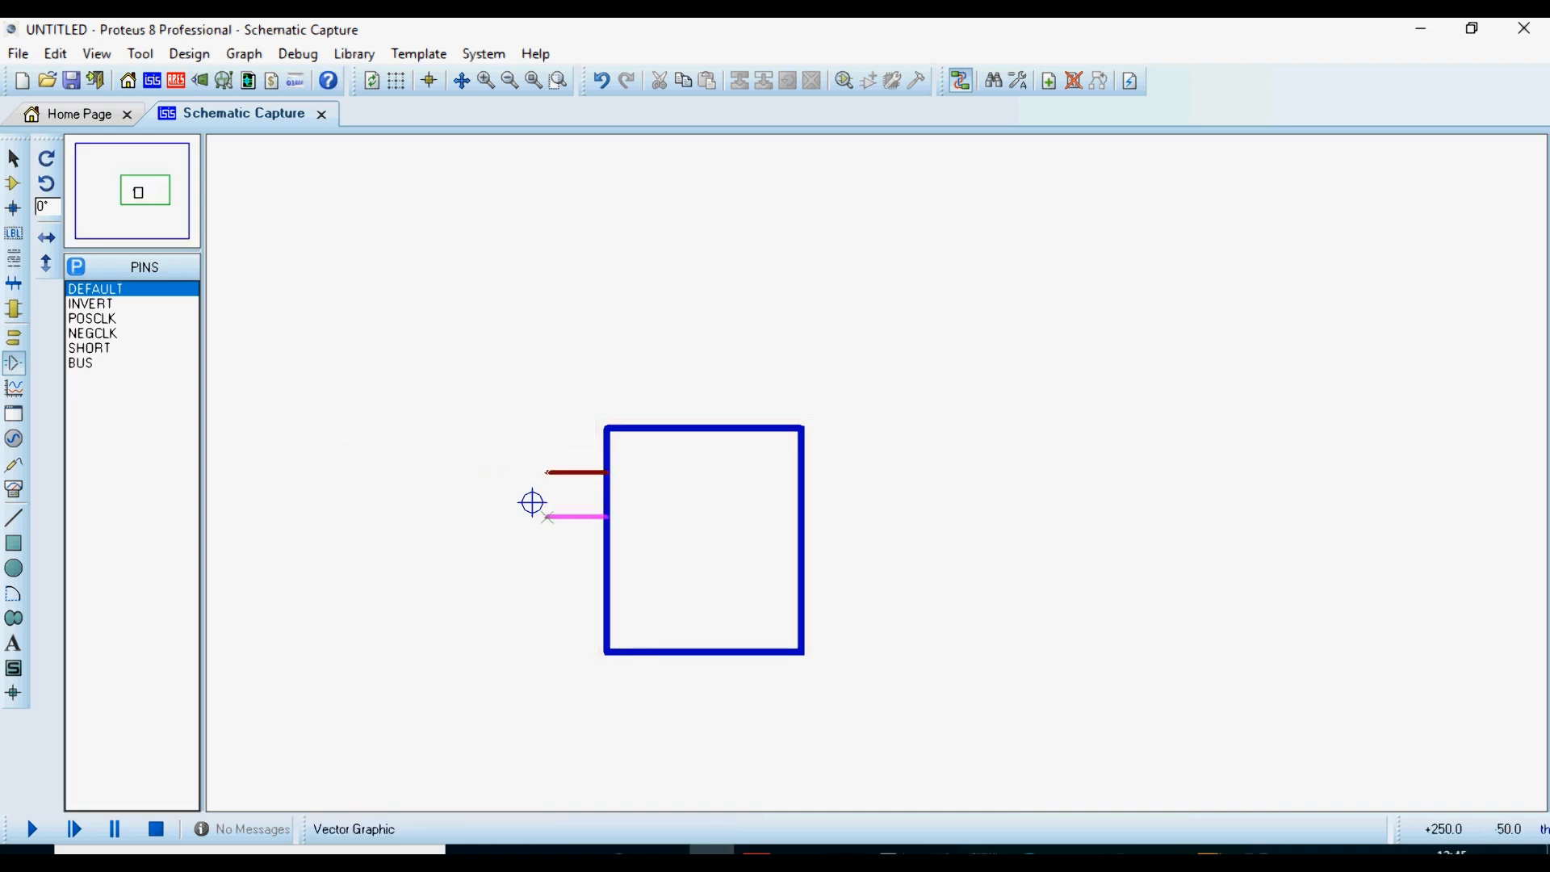
click(548, 517)
click(547, 561)
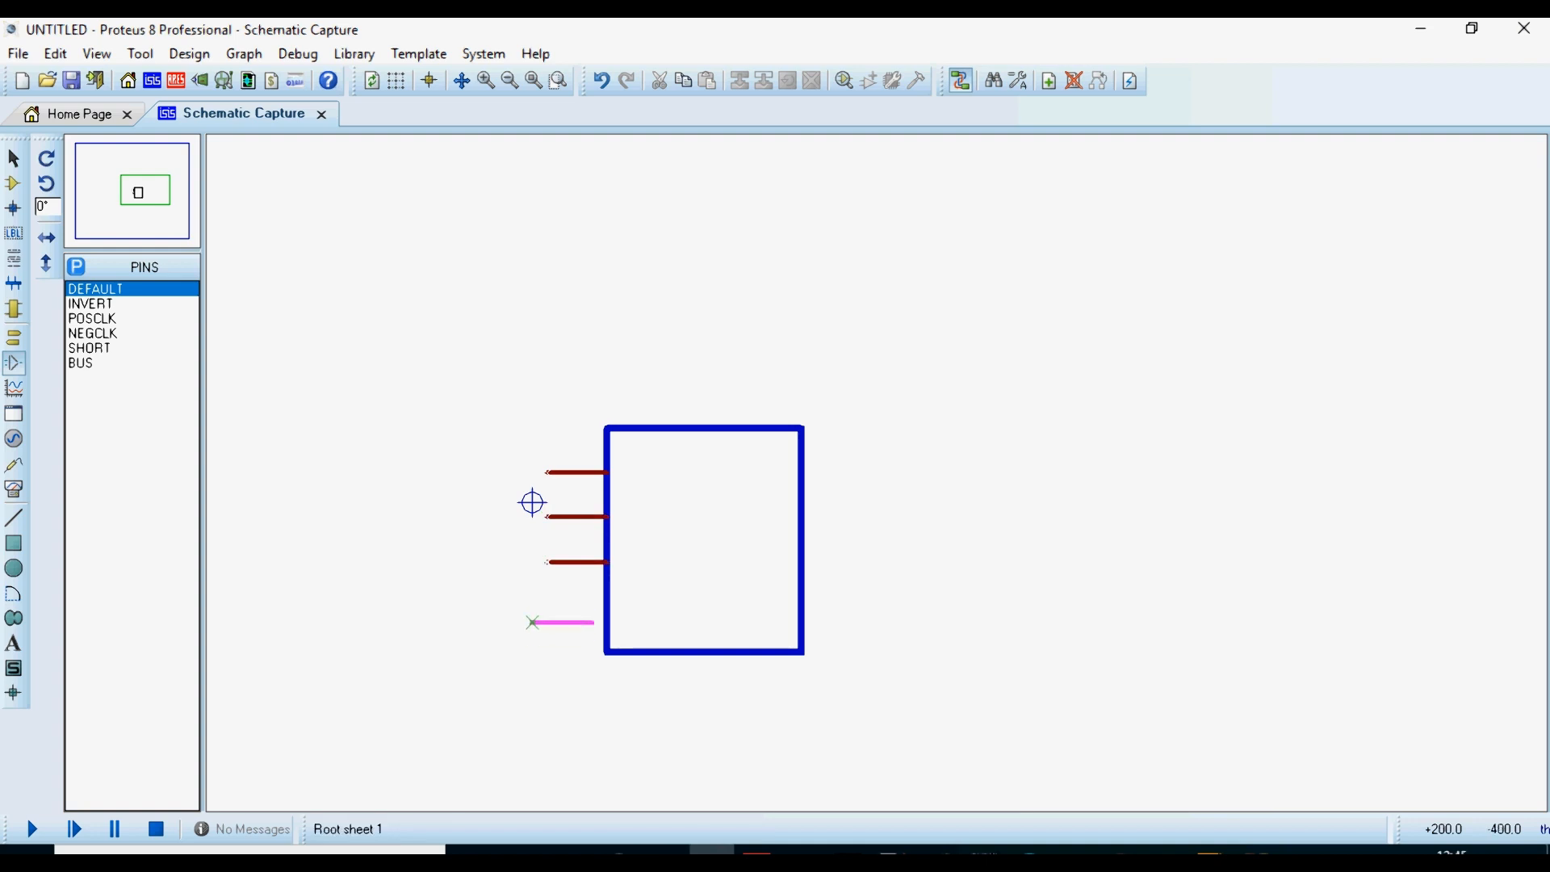
click(548, 607)
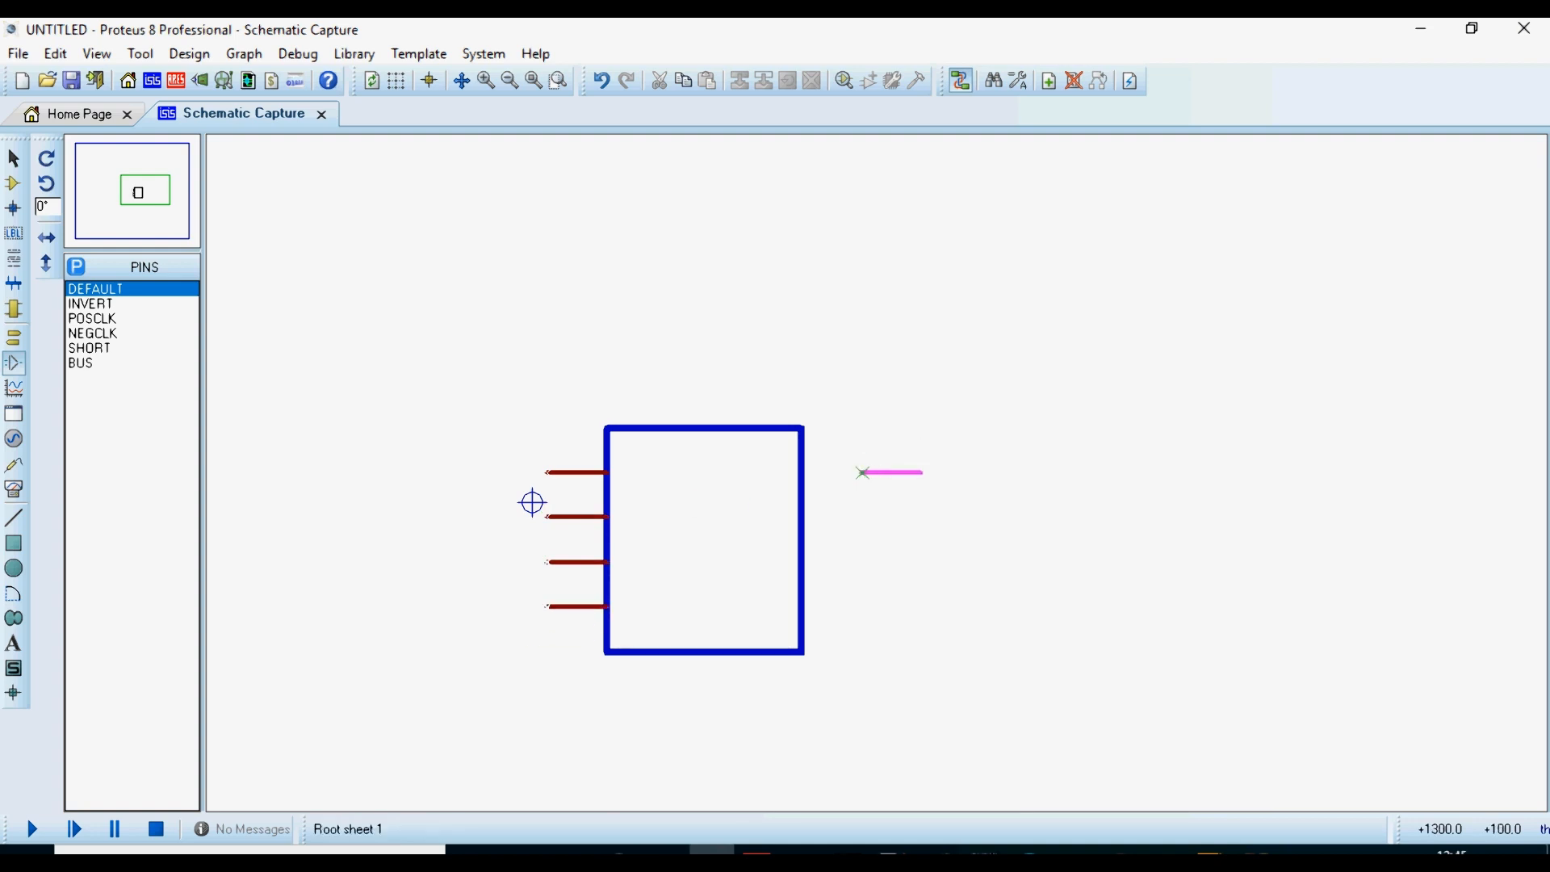
Step: Place four evenly spaced DEFAULT device pins in a column just outside the body's right edge
click(848, 473)
click(847, 517)
click(847, 563)
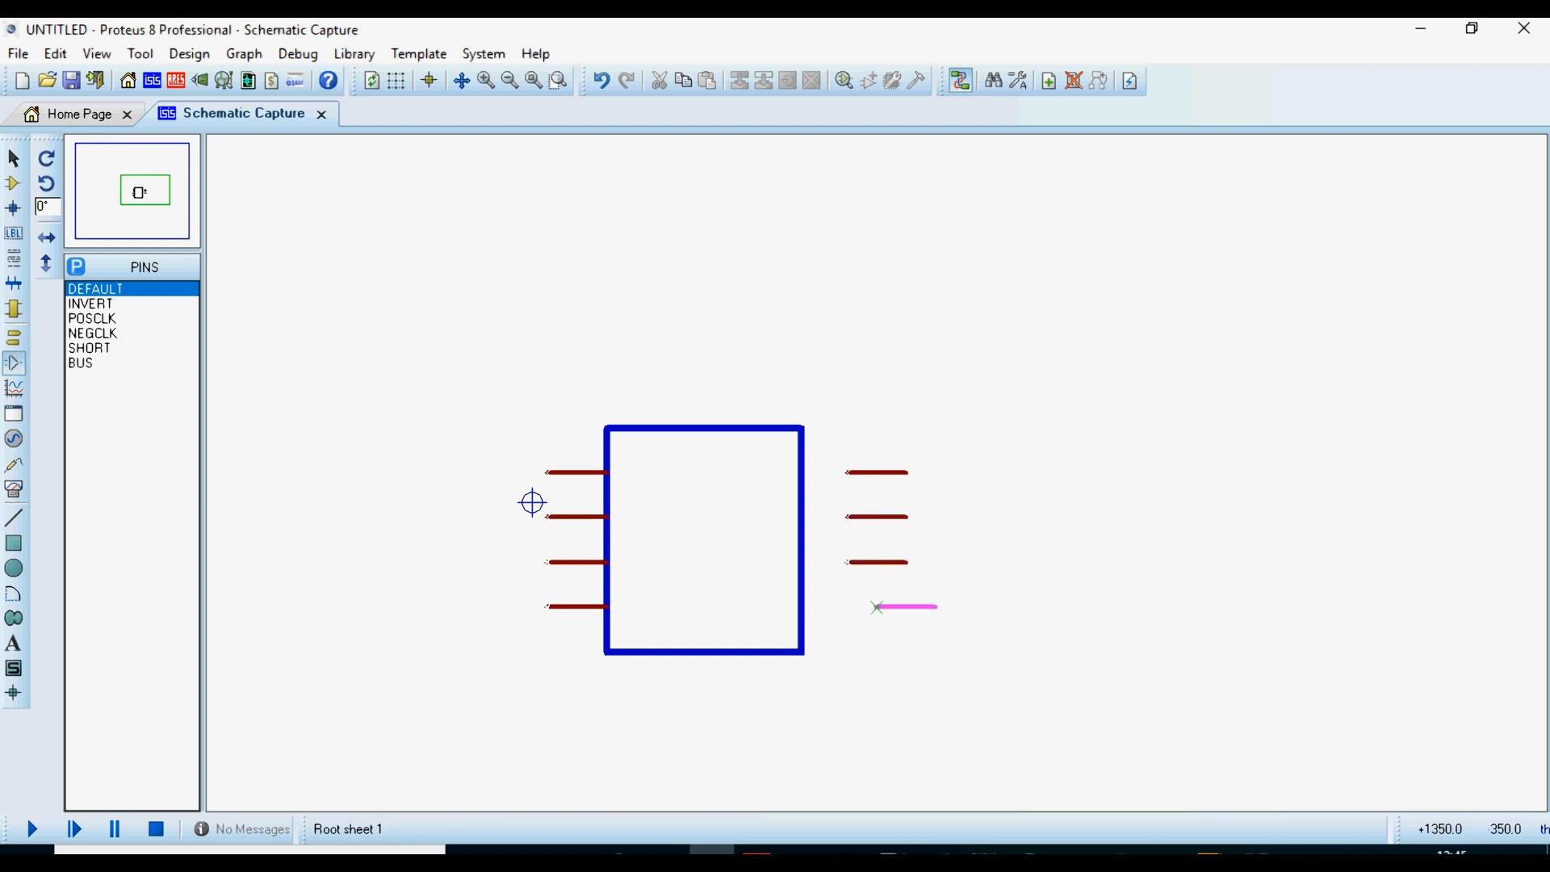
click(848, 606)
Step: Mirror the four right-hand pins horizontally as a group and move them against the body's right edge
scroll(882, 476, up, 1)
scroll(882, 487, up, 1)
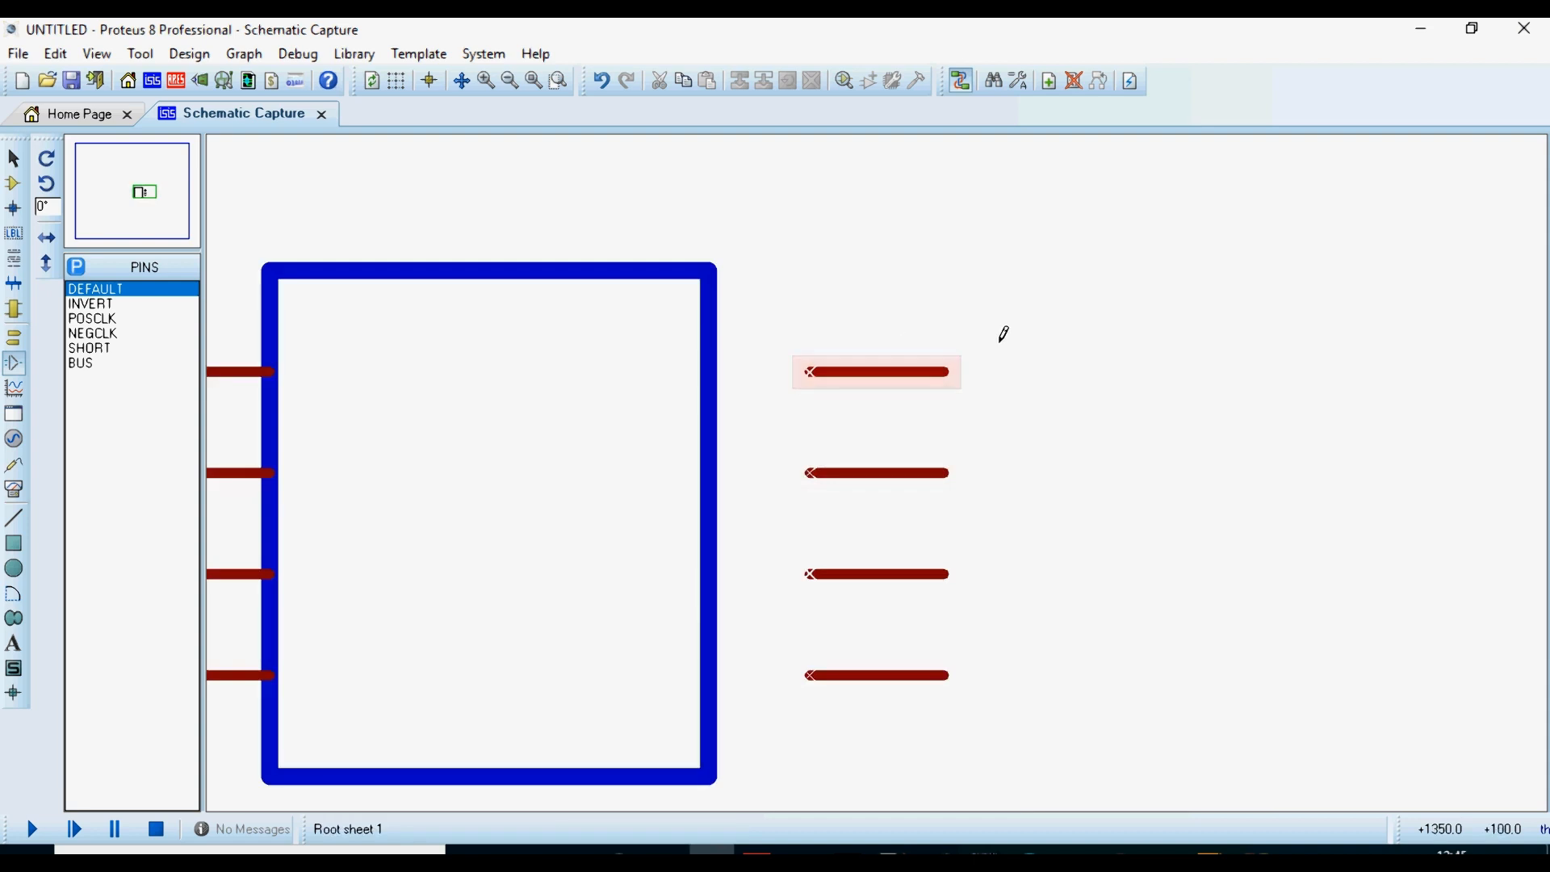
drag(1012, 304, 776, 710)
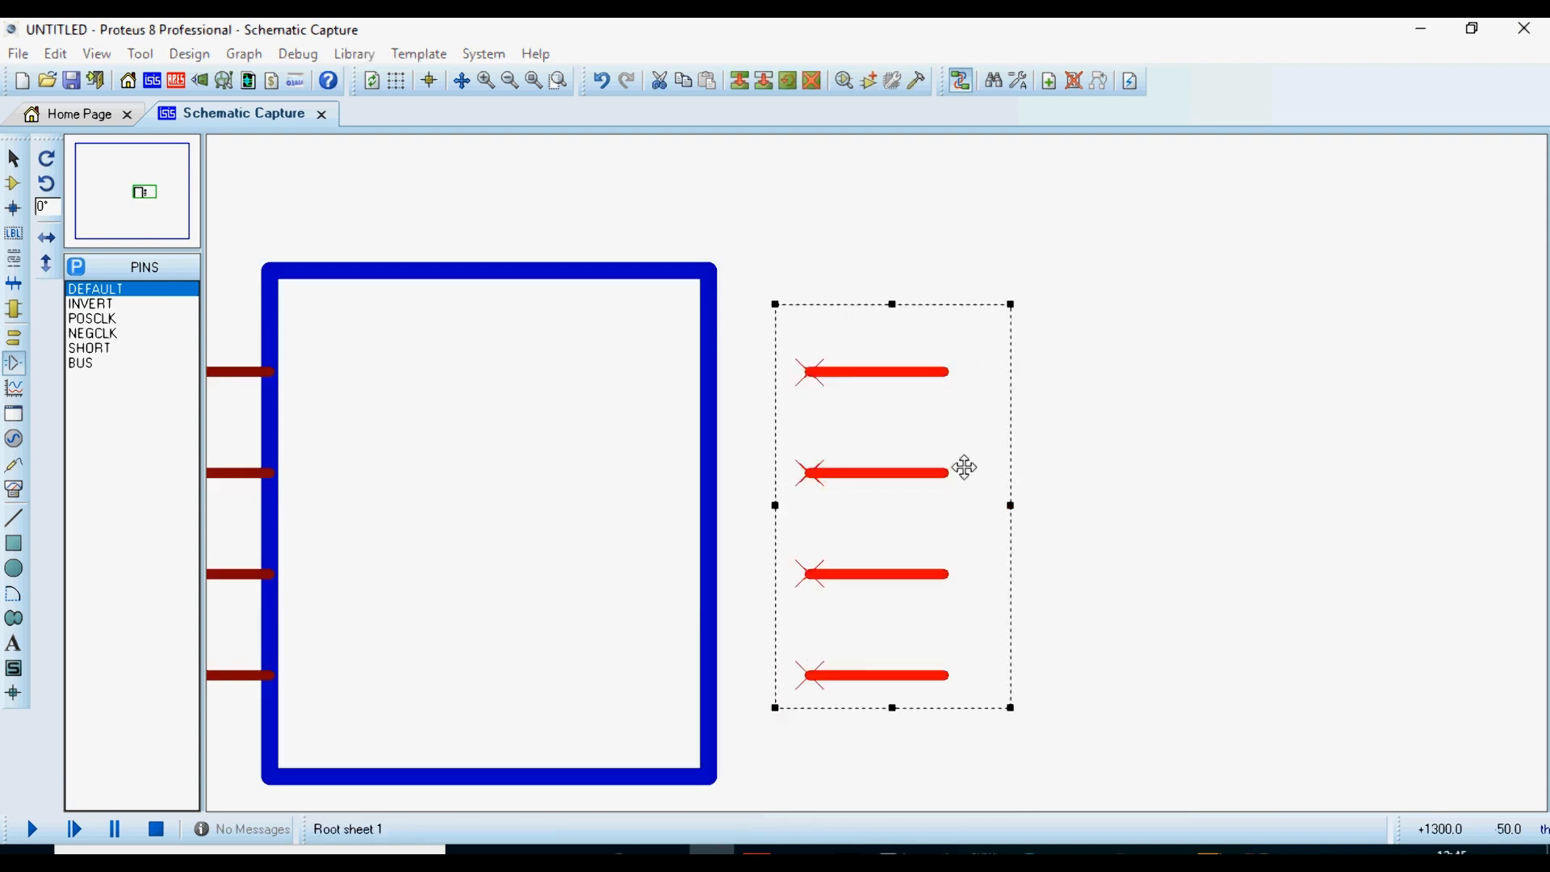
right_click(985, 462)
click(1055, 119)
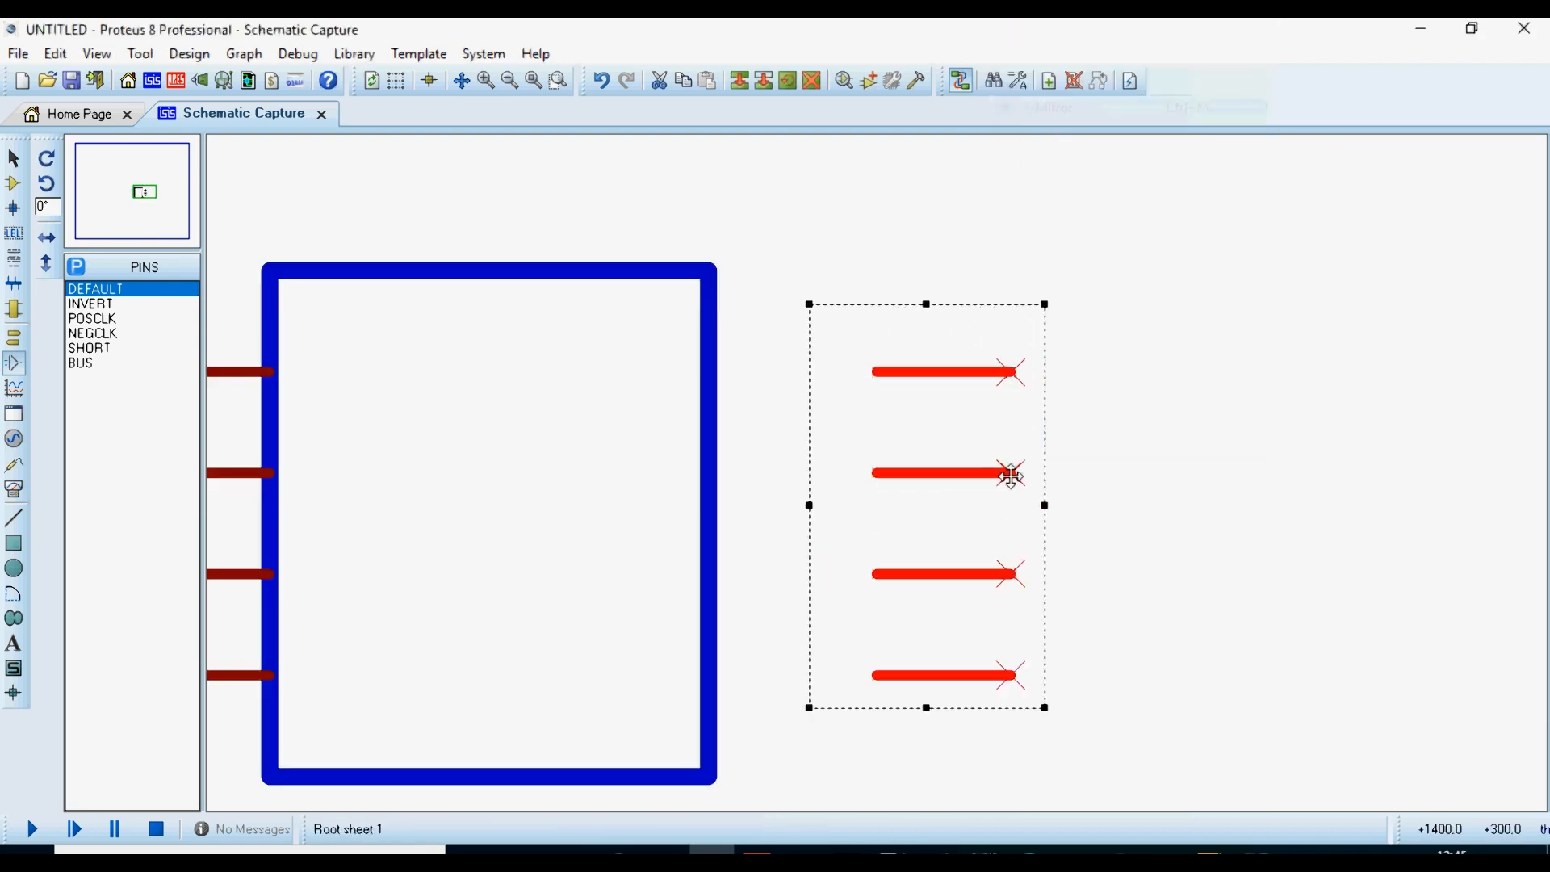
drag(958, 477, 790, 499)
click(1157, 396)
scroll(1060, 353, down, 1)
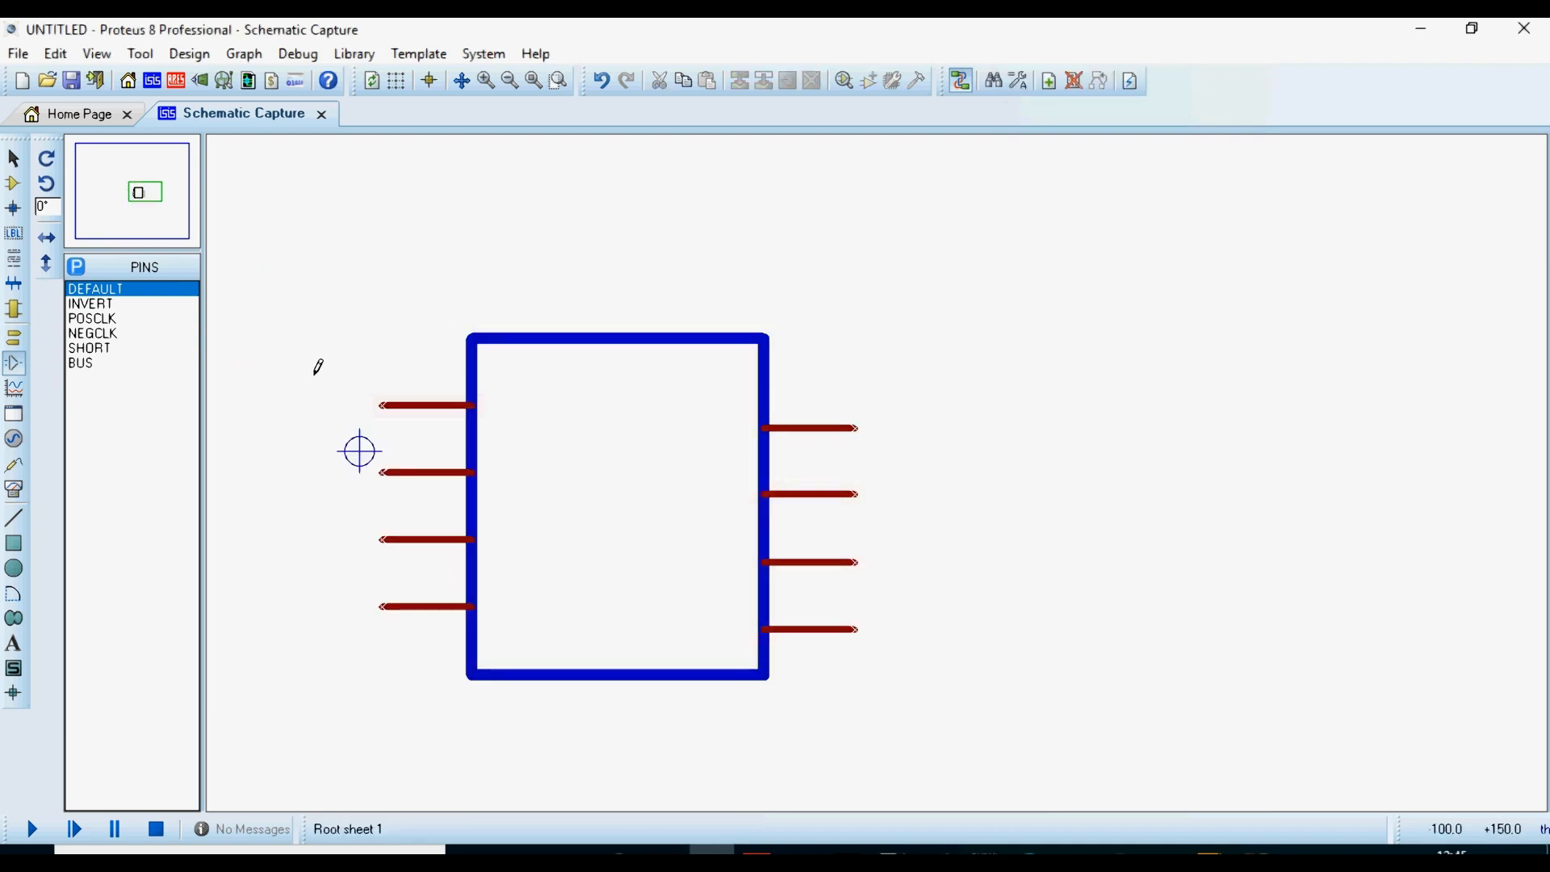
Step: Shorten the component body by moving its top edge down and its bottom edge up
right_click(674, 336)
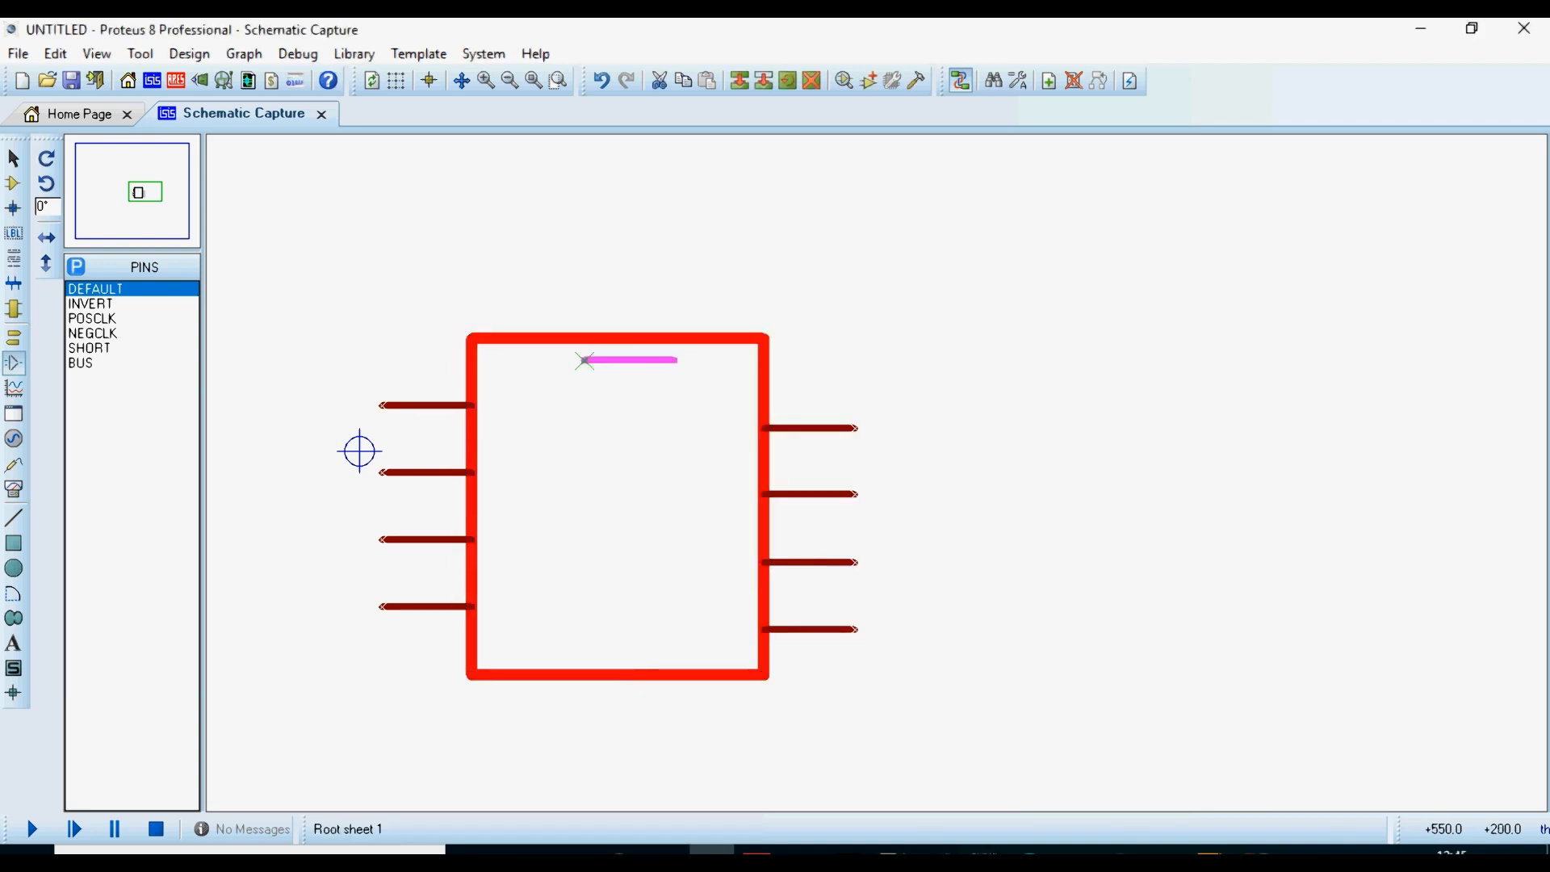
right_click(606, 357)
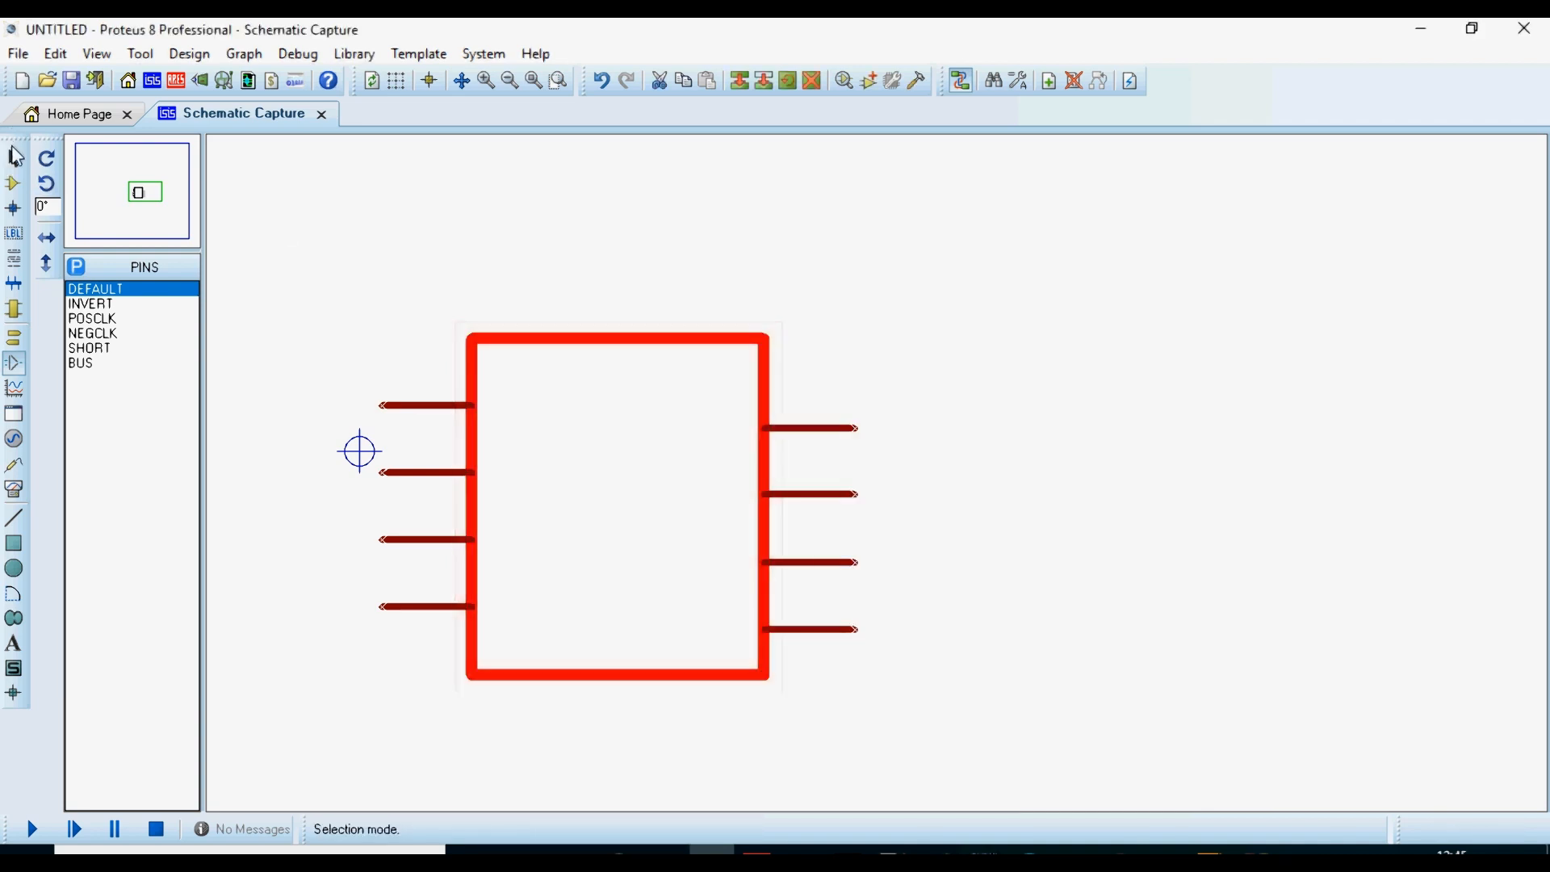
click(16, 156)
click(609, 411)
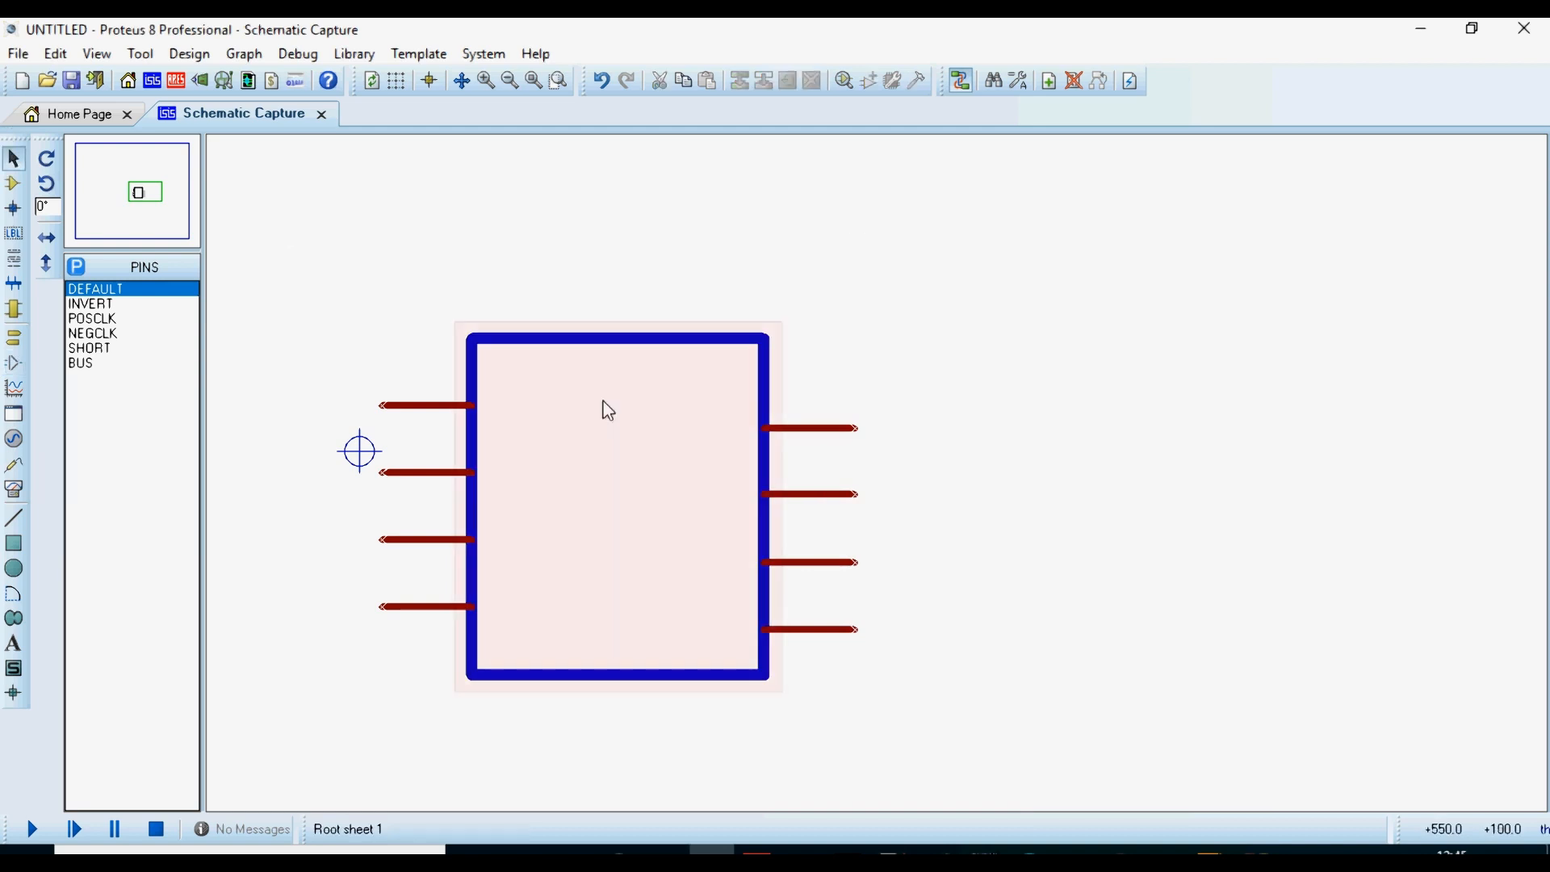
click(613, 336)
drag(613, 336, 613, 361)
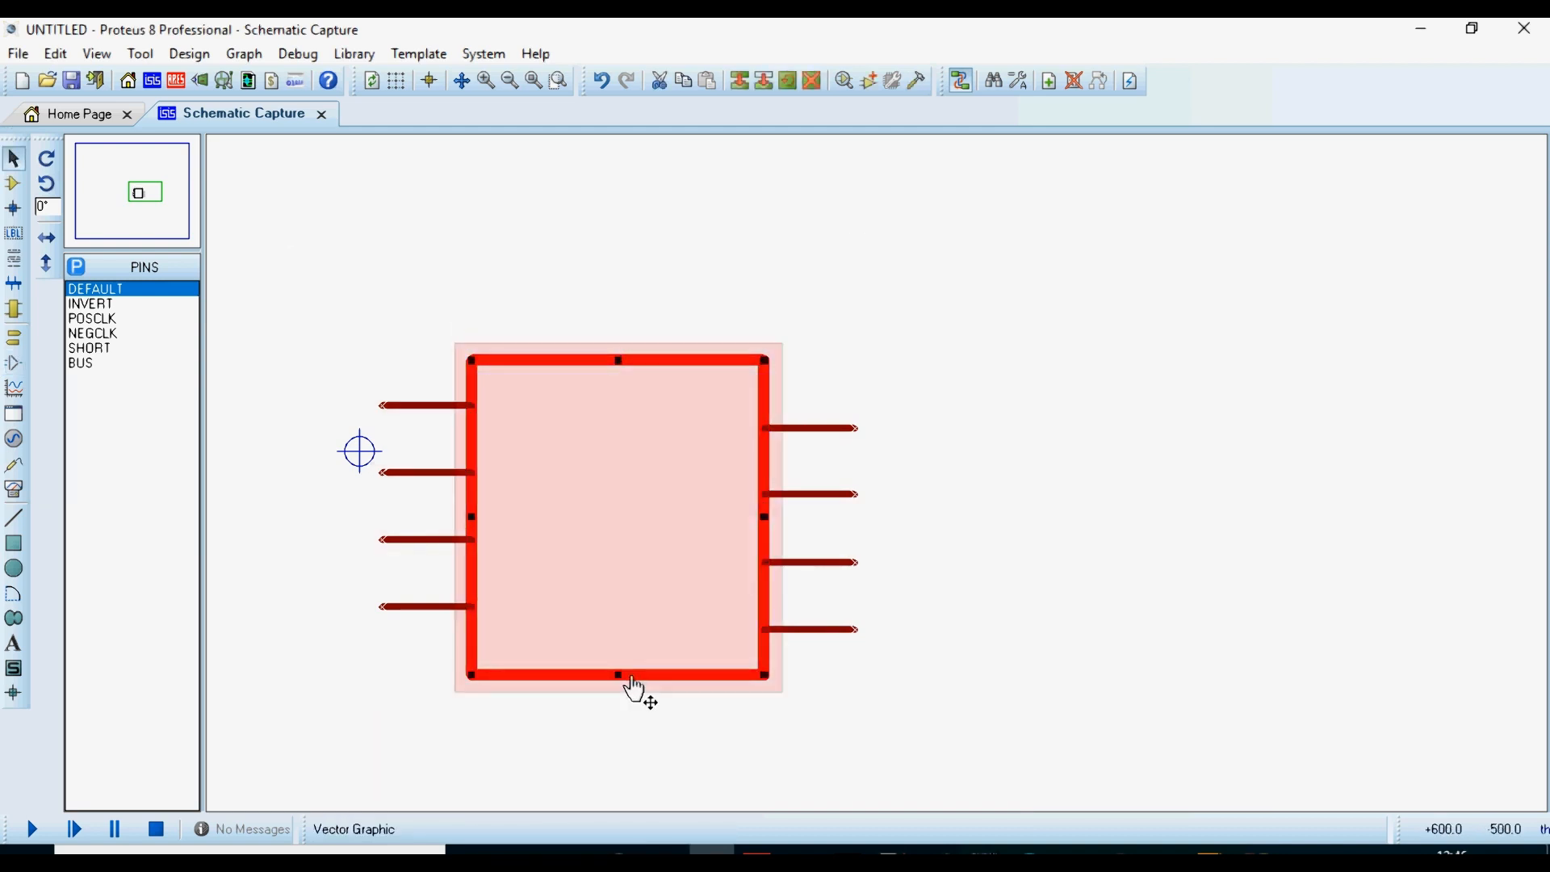
drag(636, 691, 636, 652)
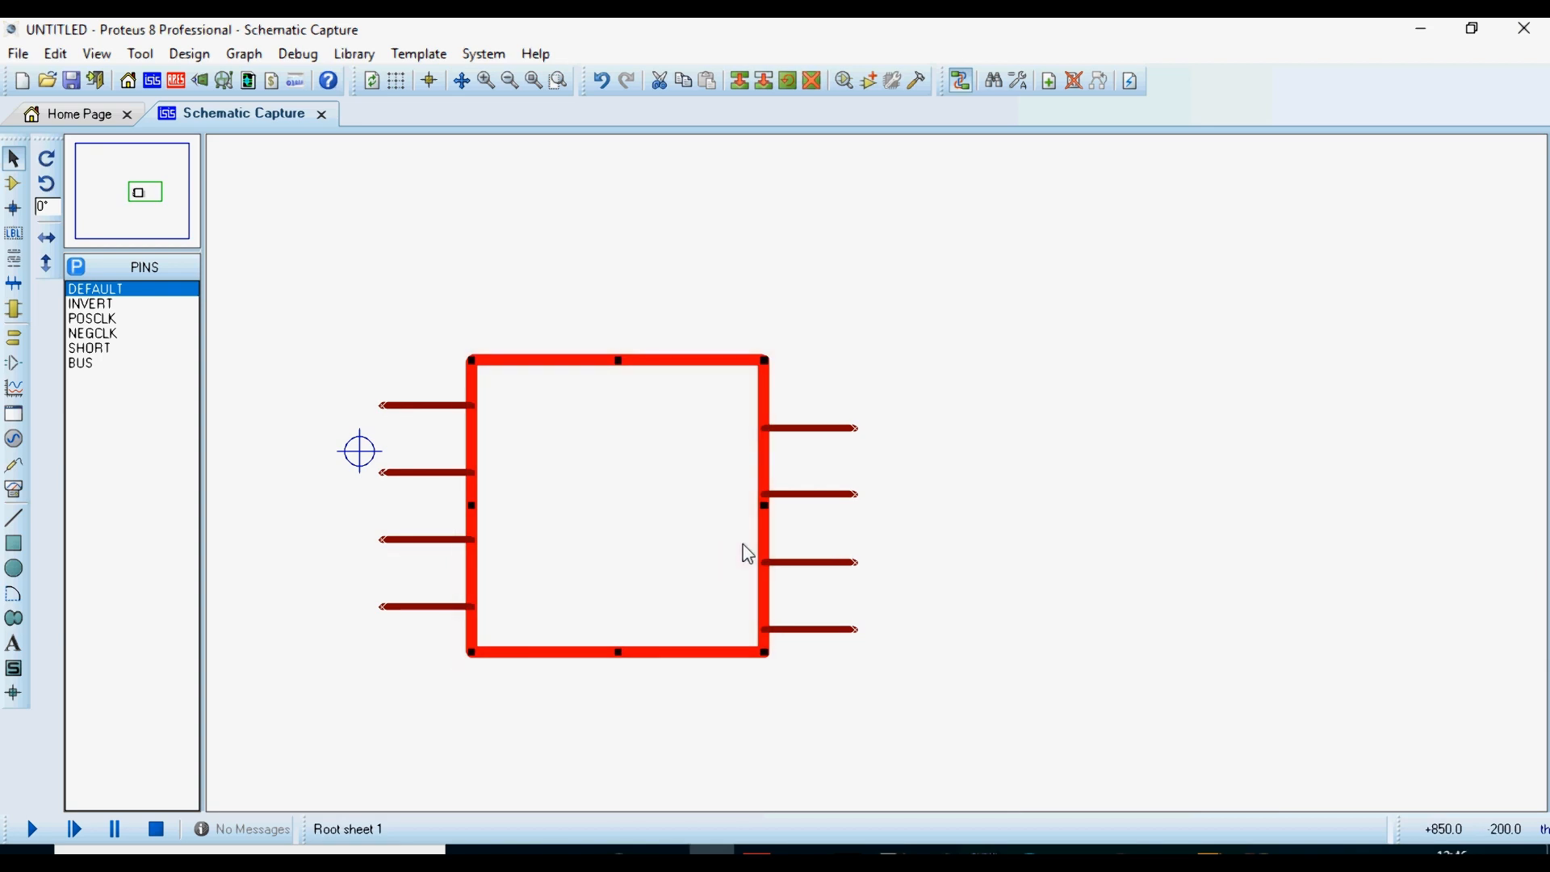
Step: Move each of the four right-hand pins up to line up with the matching left-hand pin
click(900, 429)
drag(831, 430, 832, 406)
click(817, 496)
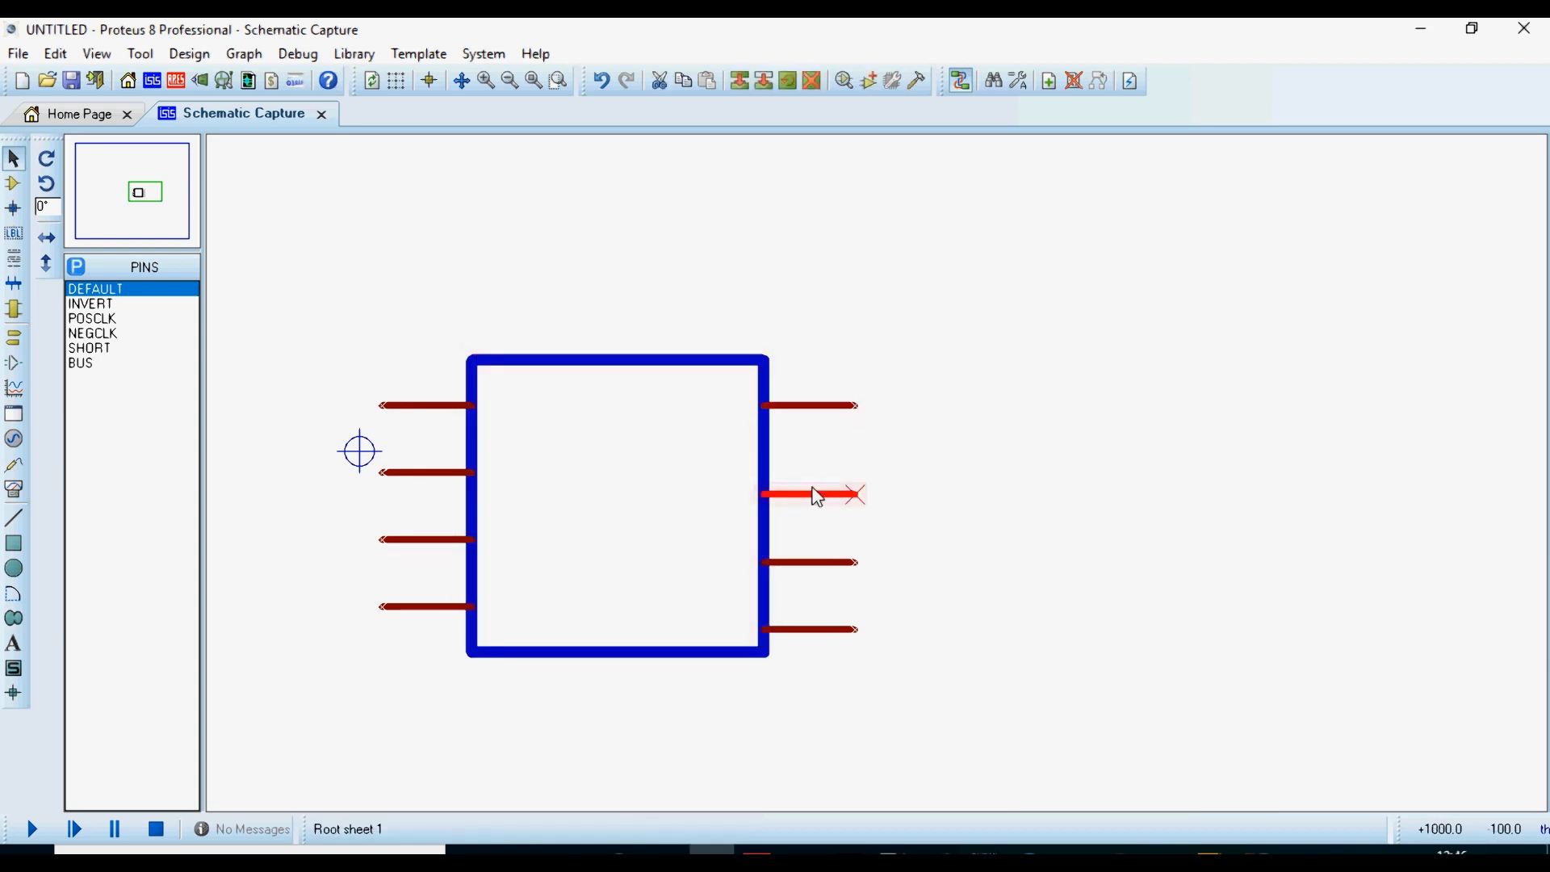
drag(817, 493, 818, 473)
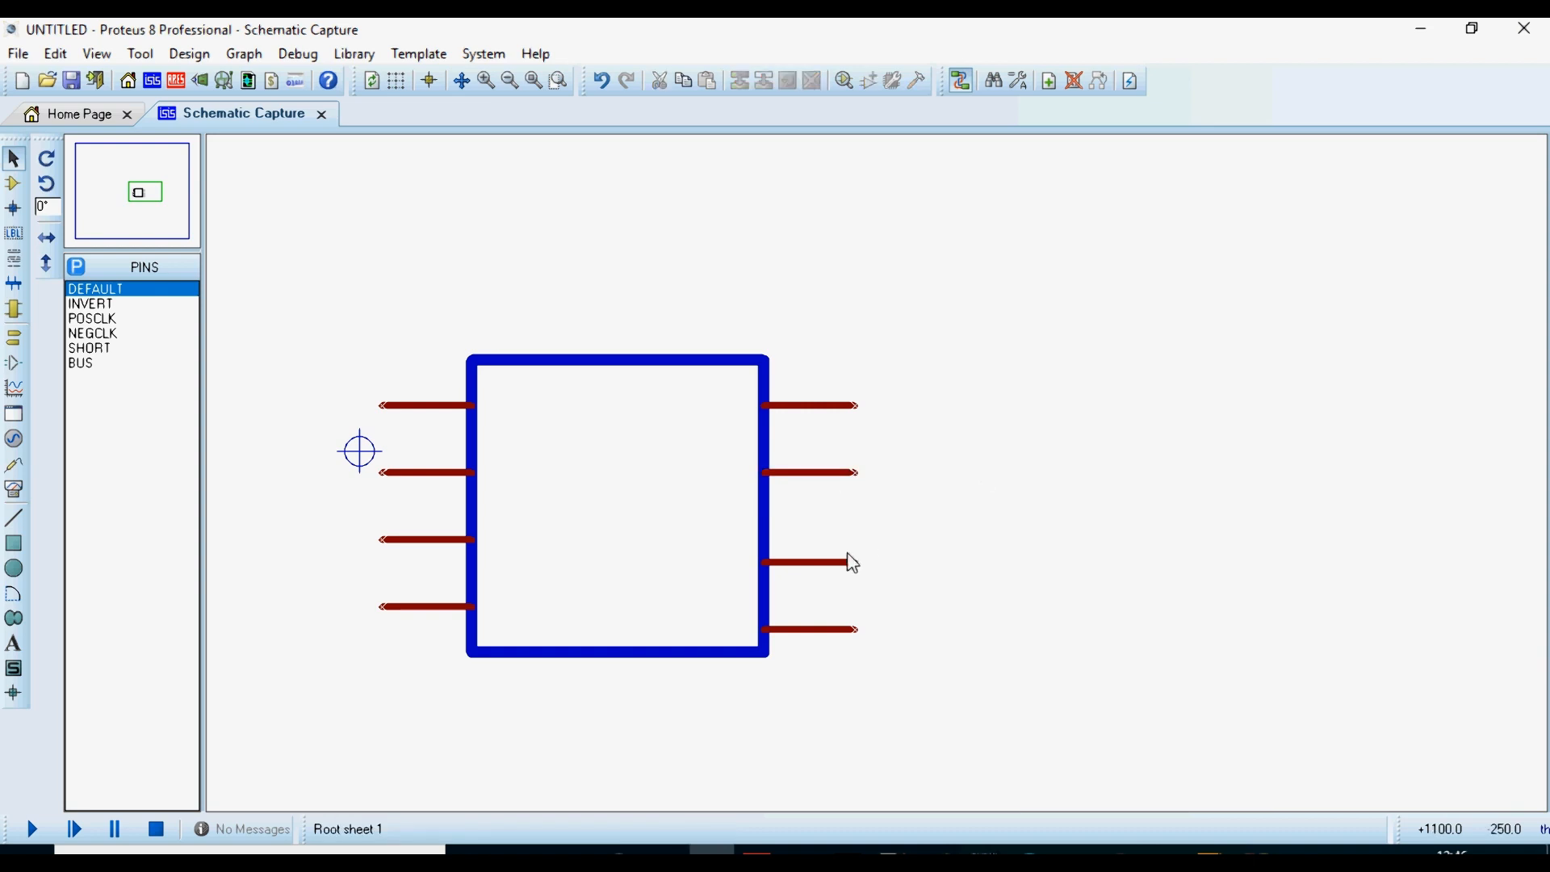
click(830, 575)
drag(828, 577, 833, 539)
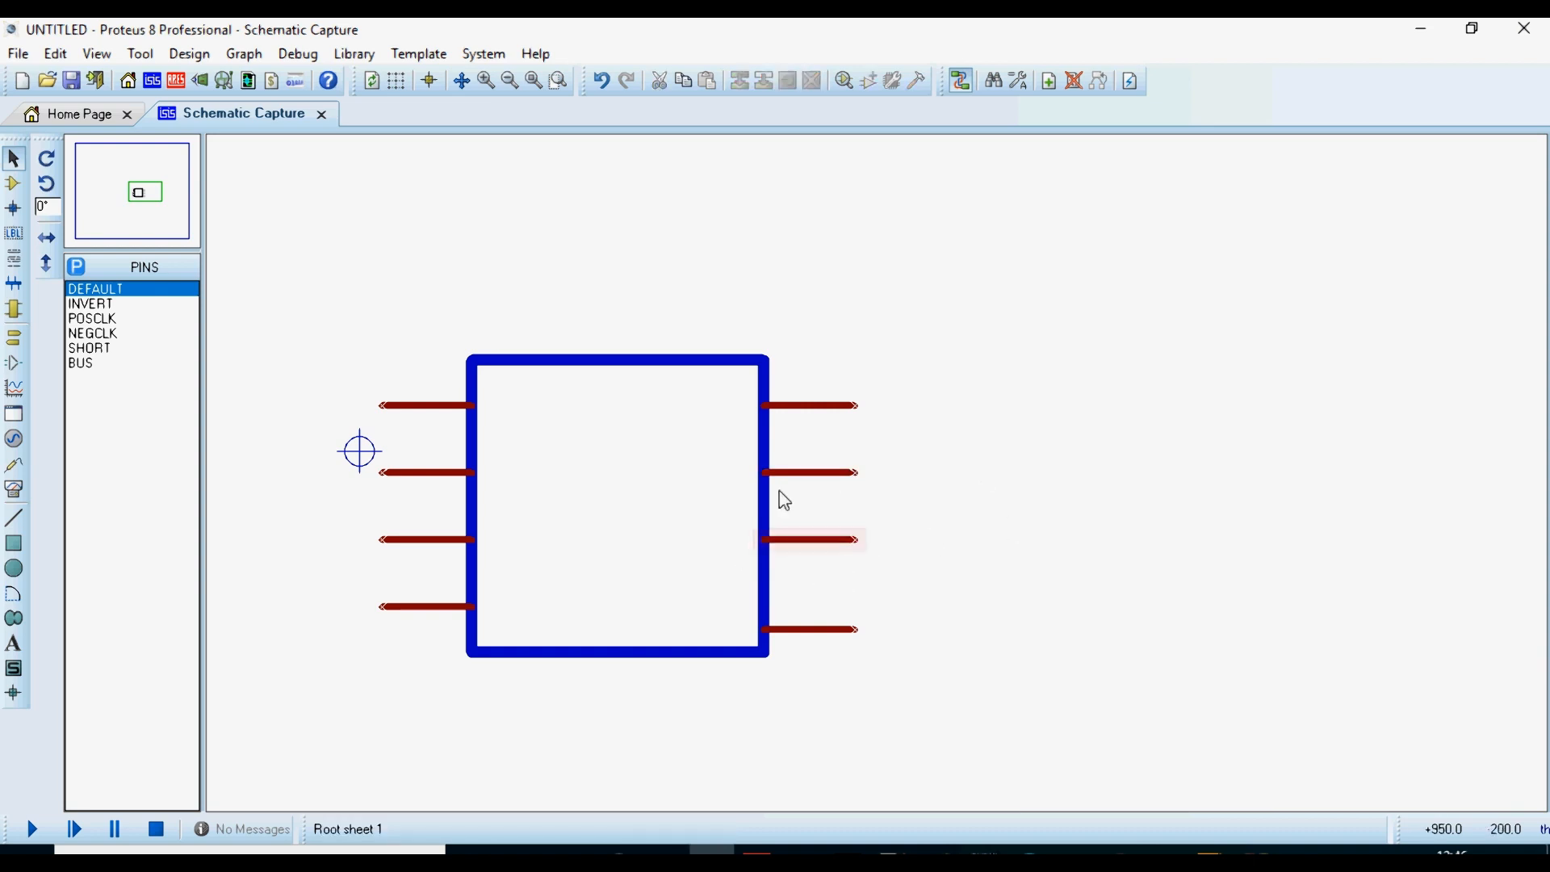
click(808, 638)
drag(806, 638, 808, 615)
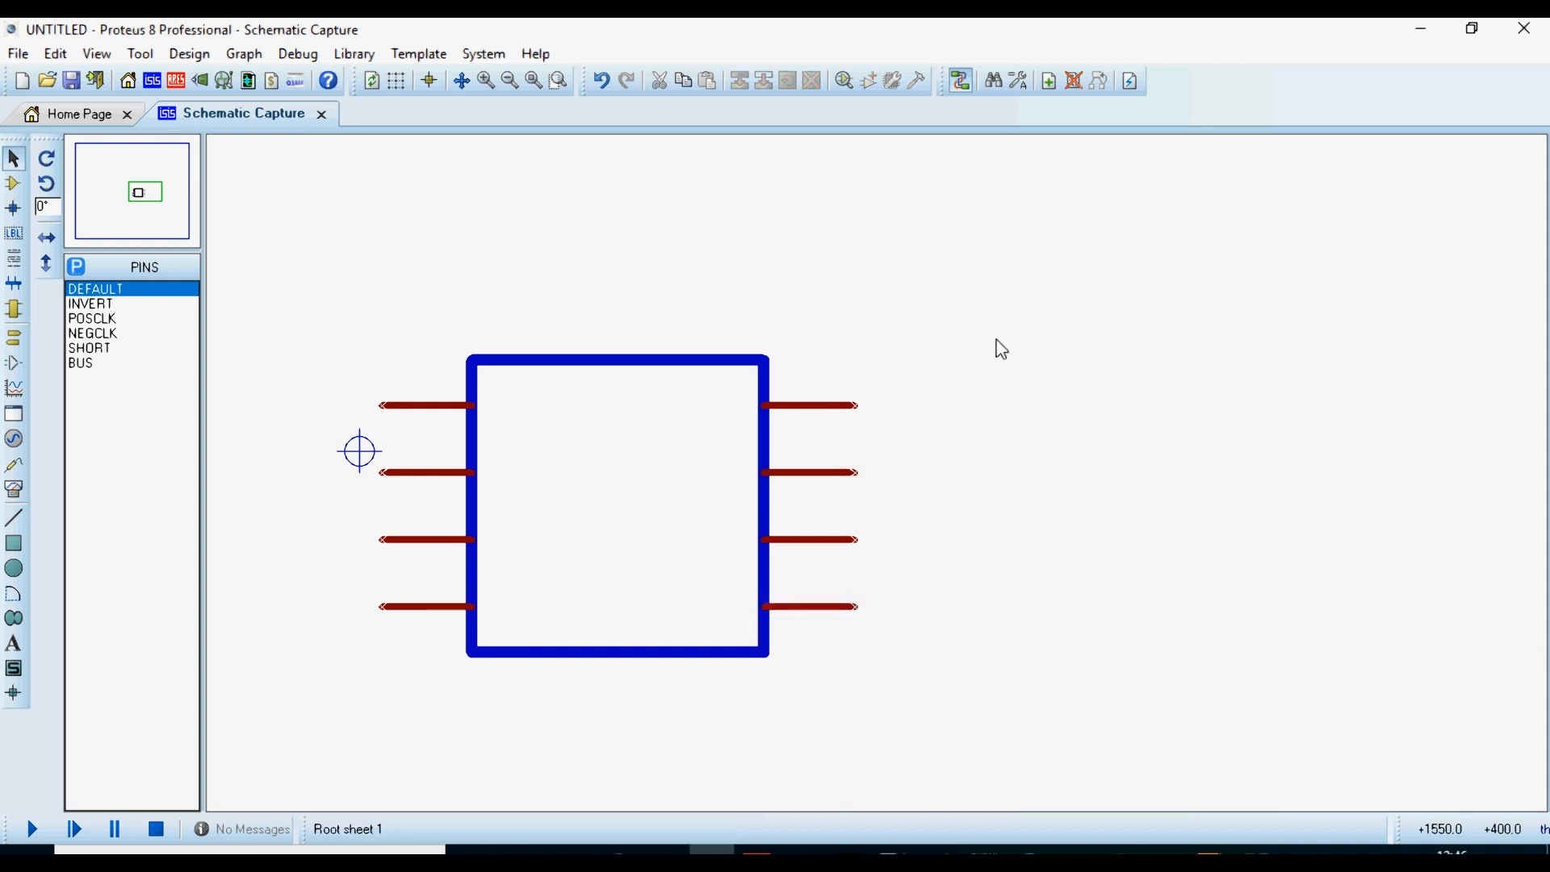
Step: Define the uppermost left-hand pin as O1, number 1, with electrical type Output, checking it against the datasheet pinout
scroll(965, 487, down, 1)
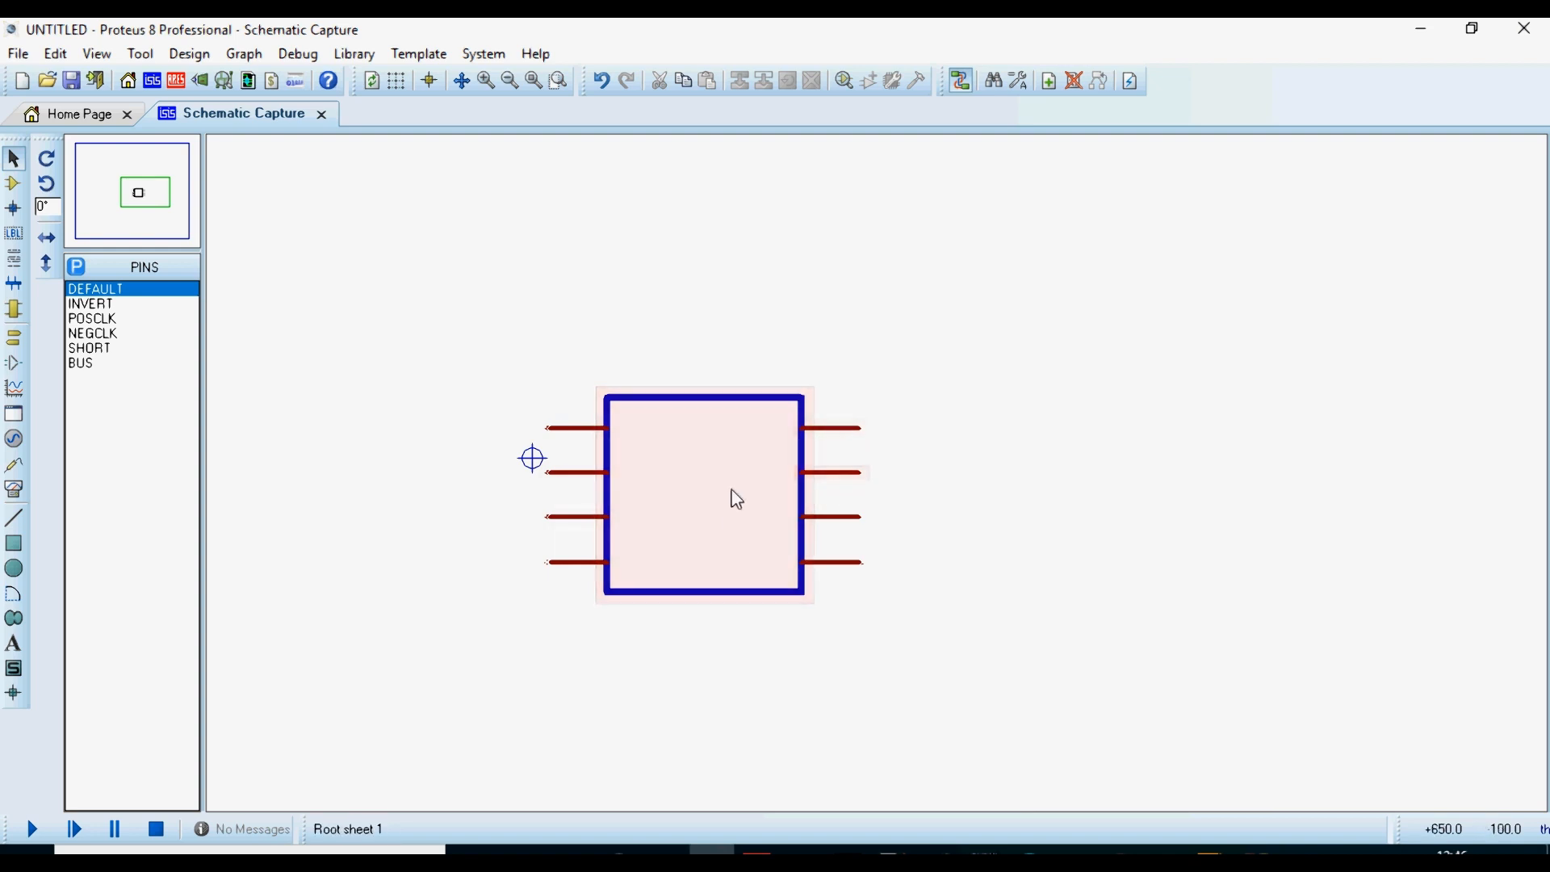
scroll(734, 509, up, 1)
click(670, 365)
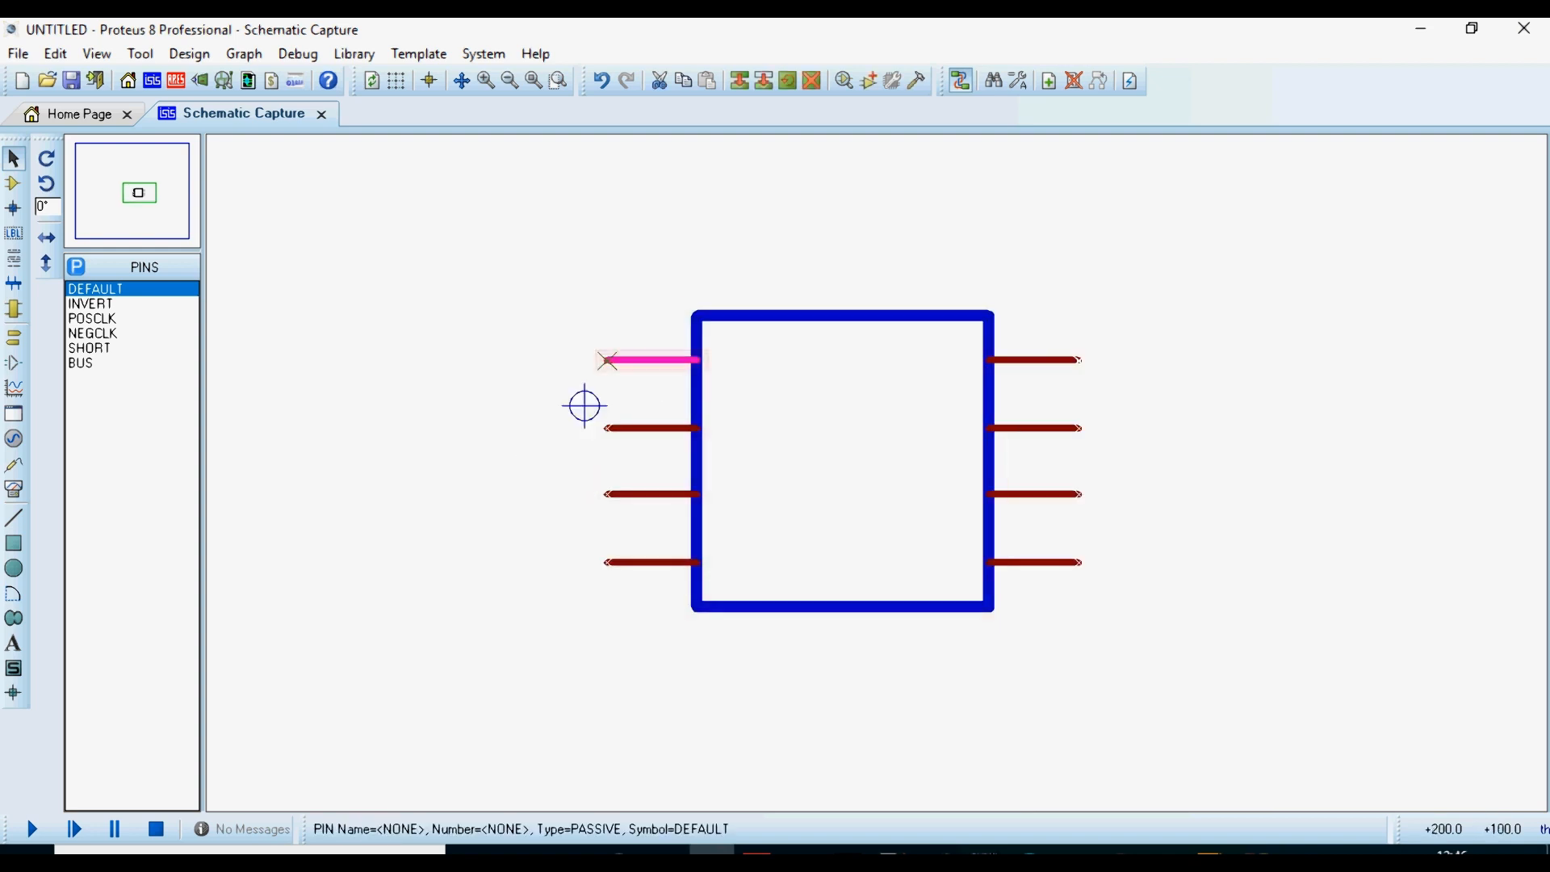
click(669, 365)
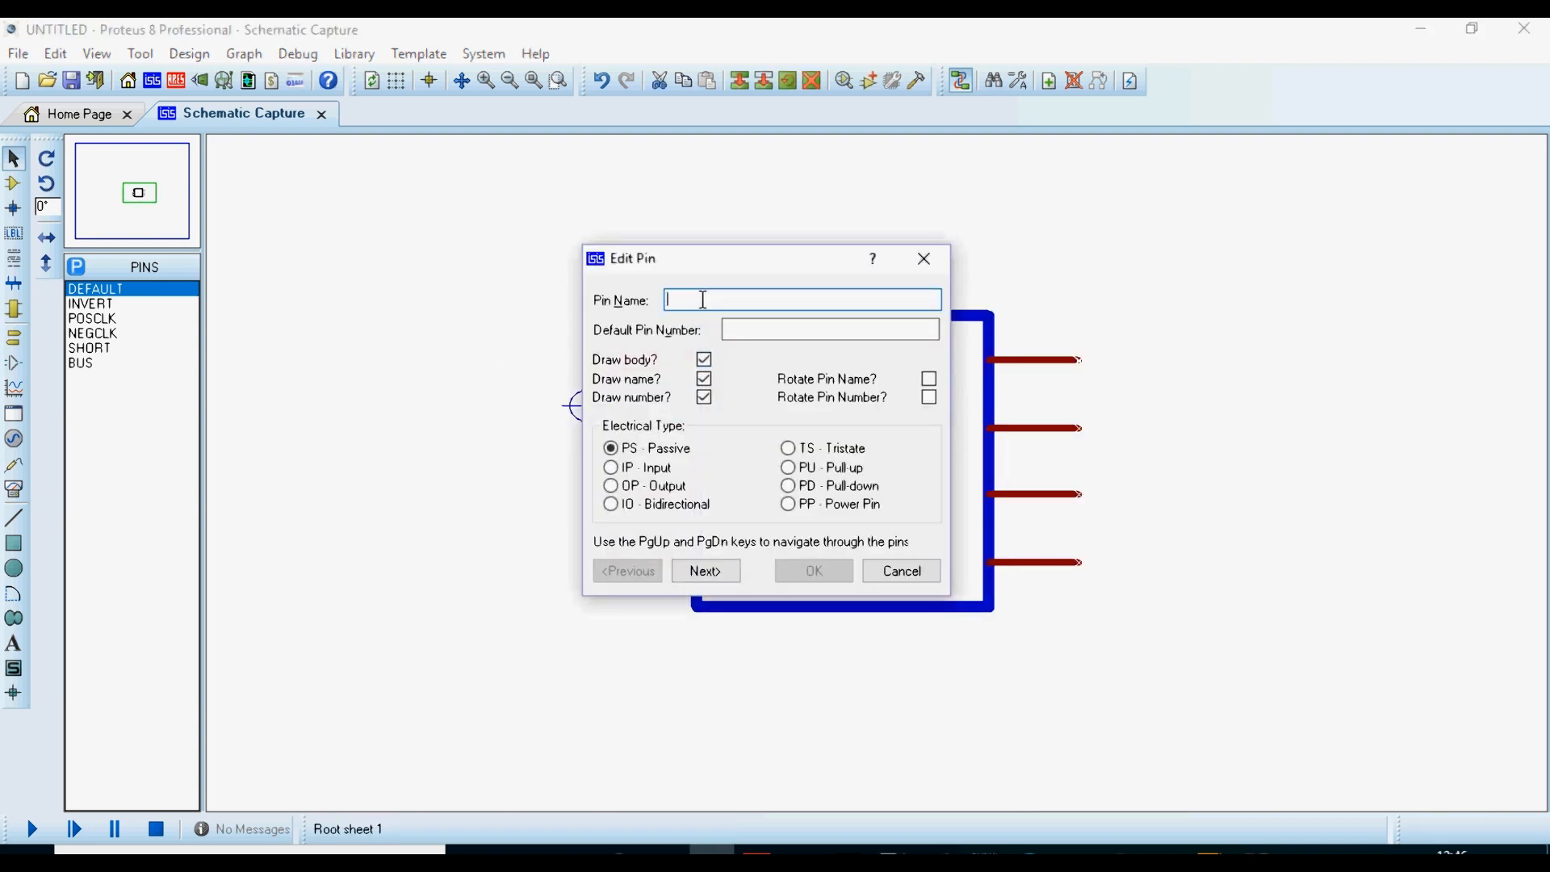
text(d)
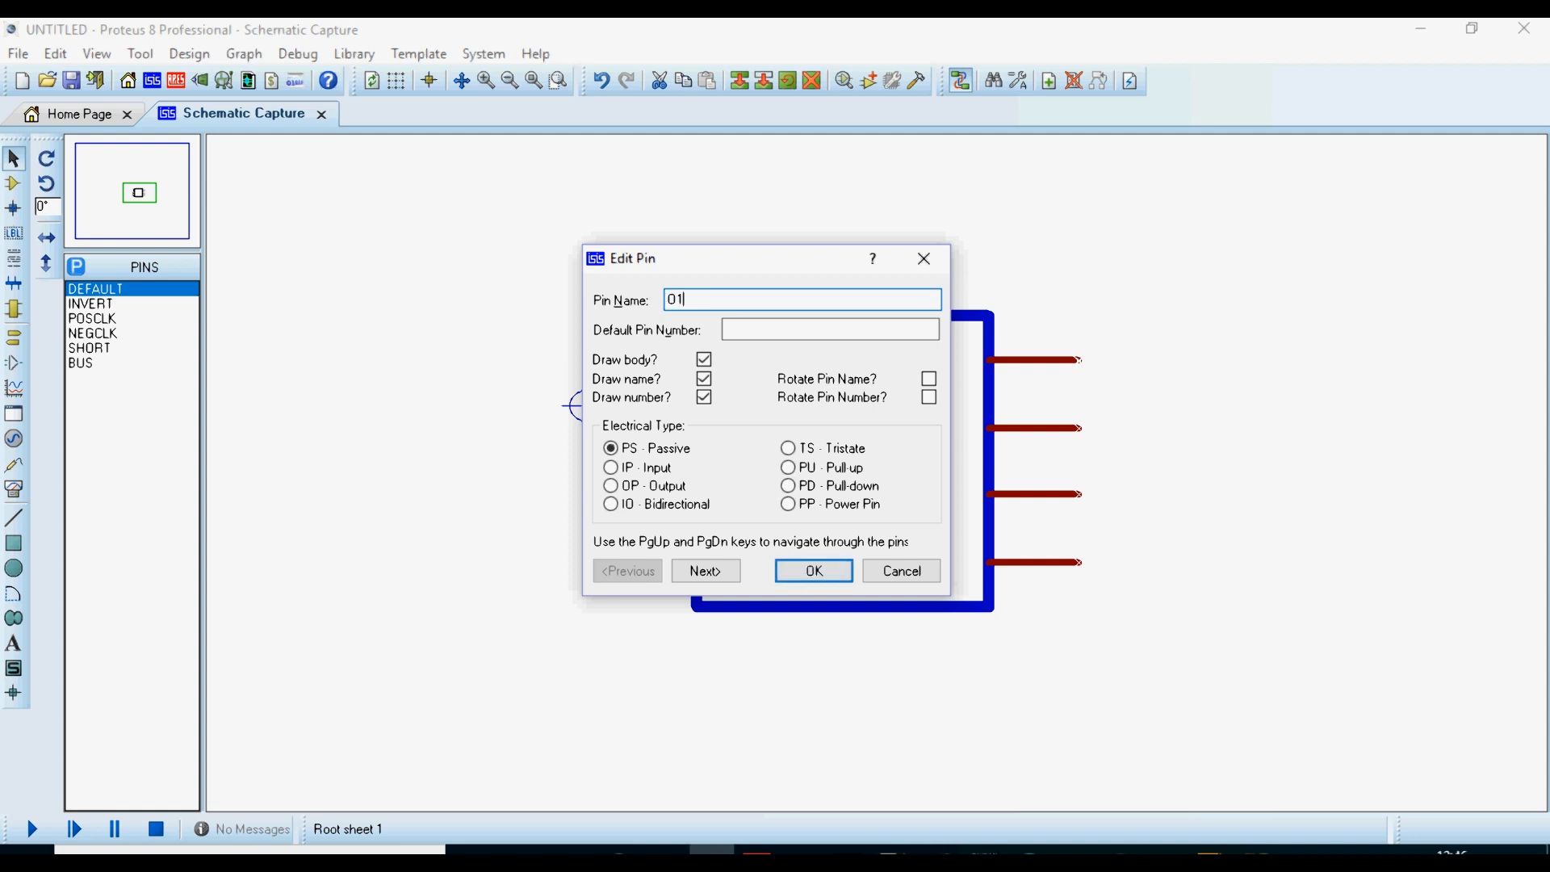
click(750, 329)
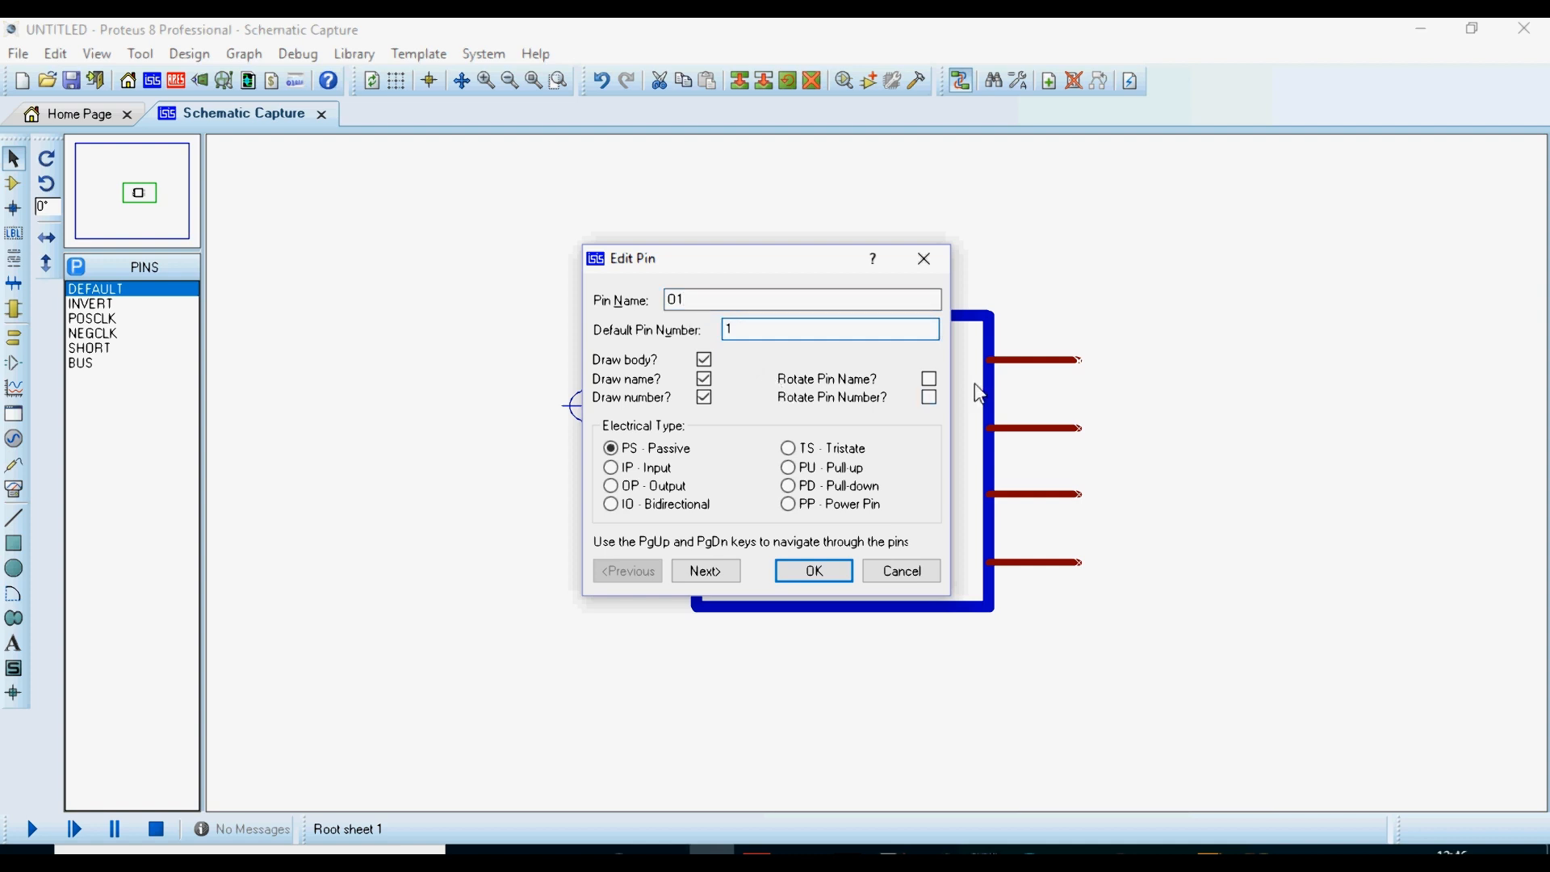
click(615, 485)
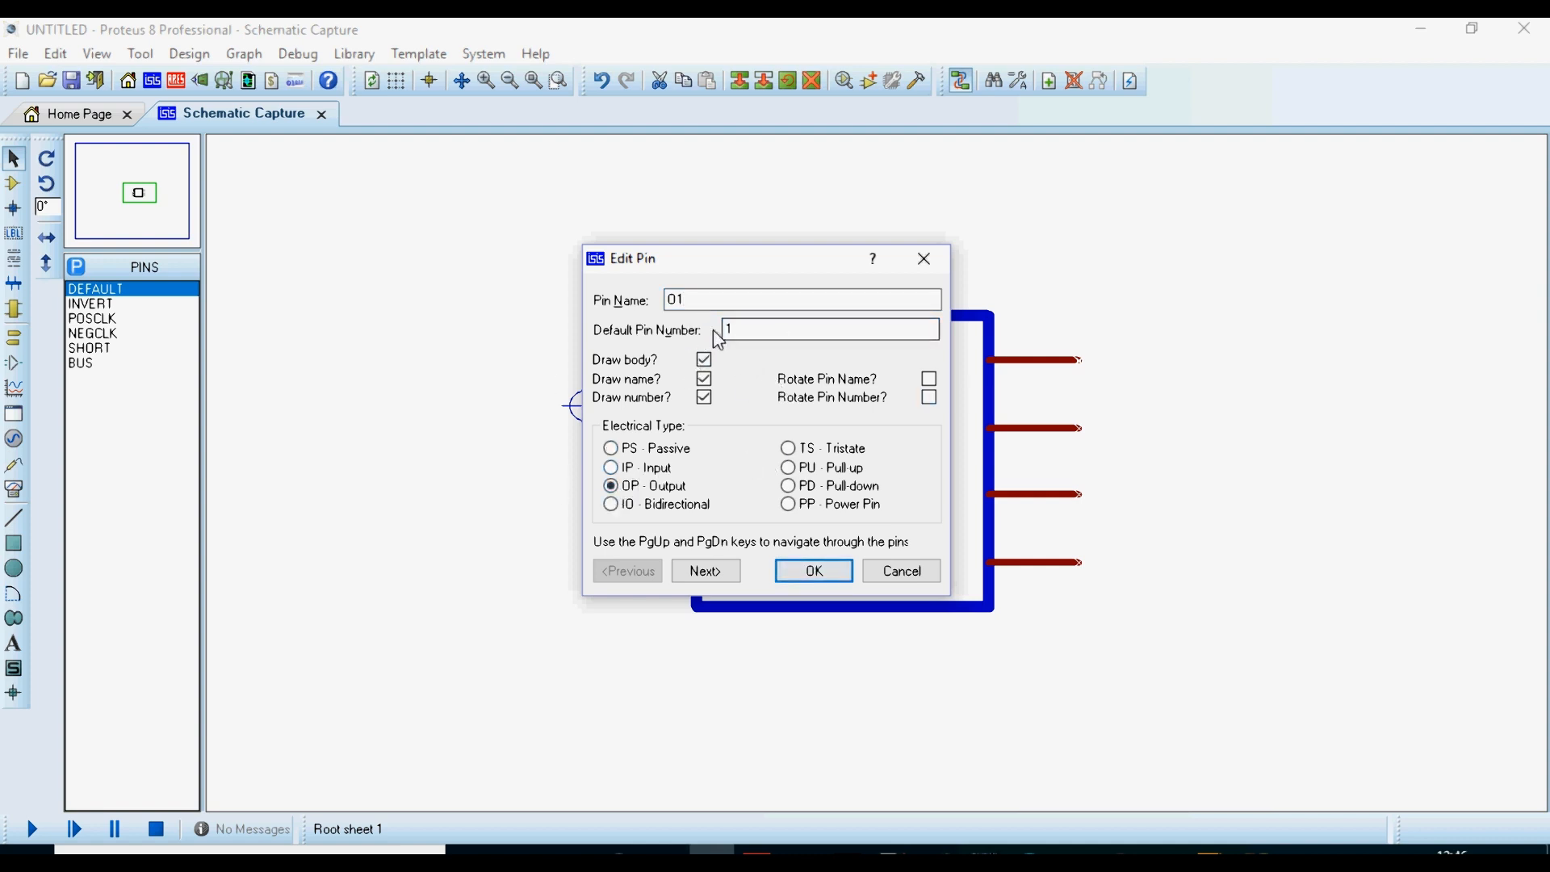
double_click(692, 298)
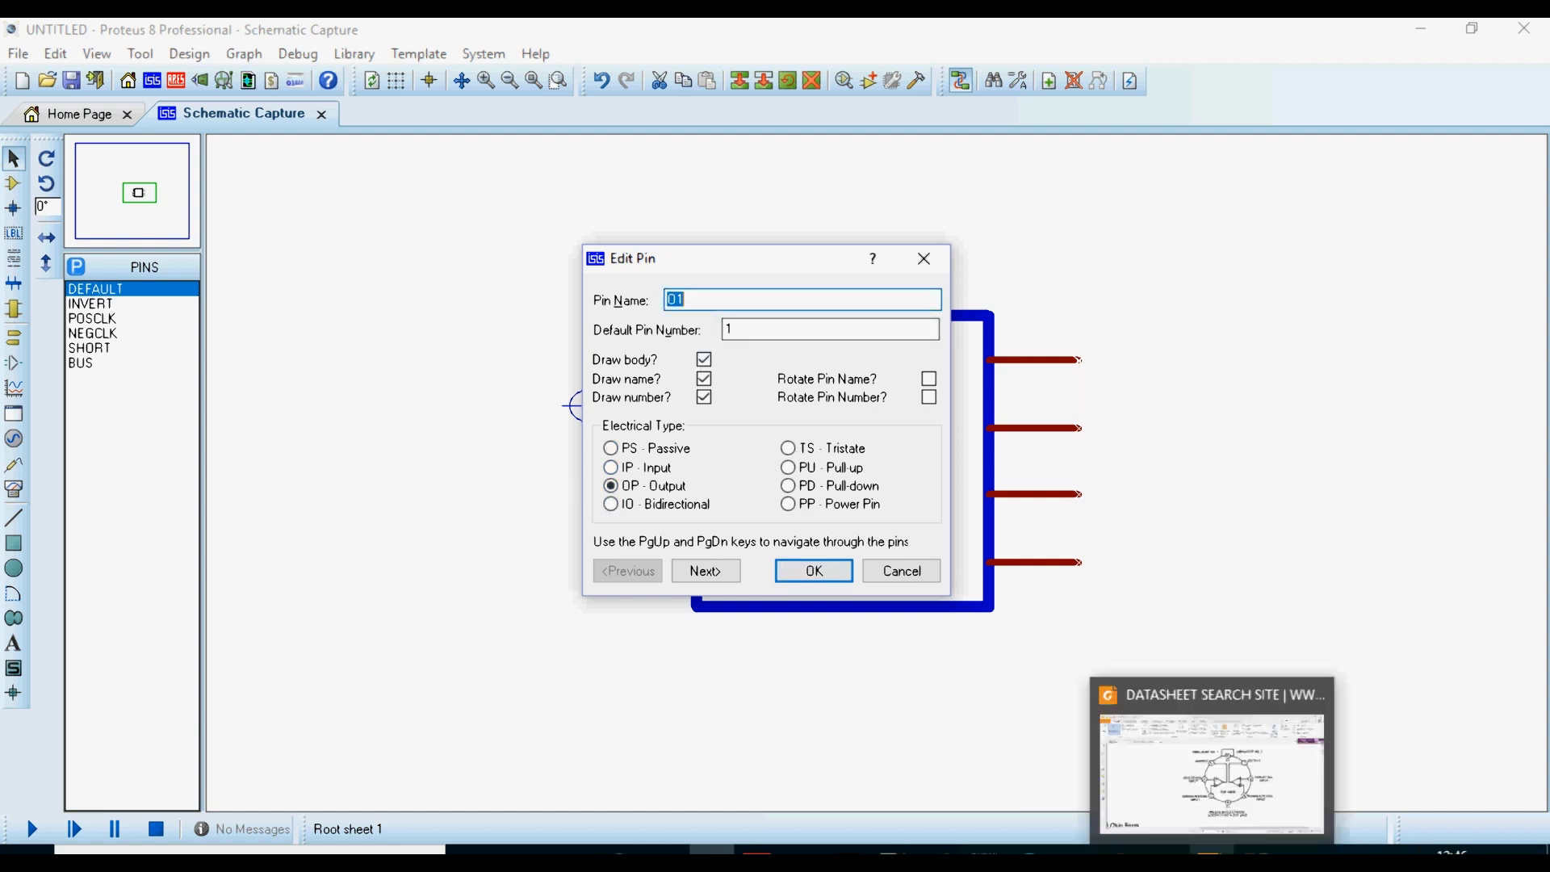
click(1187, 849)
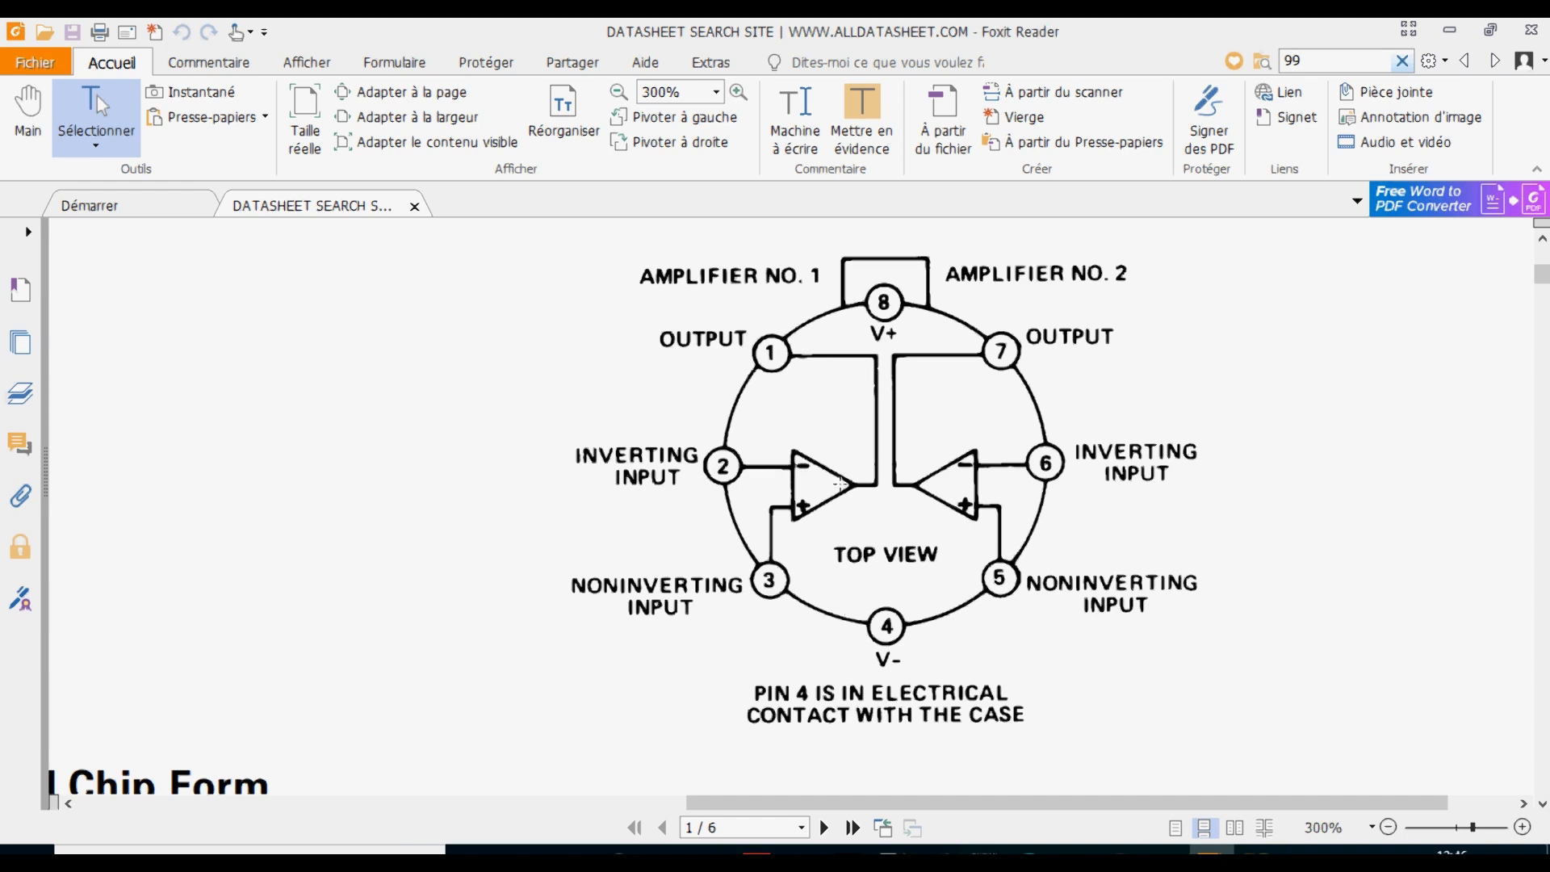
click(713, 851)
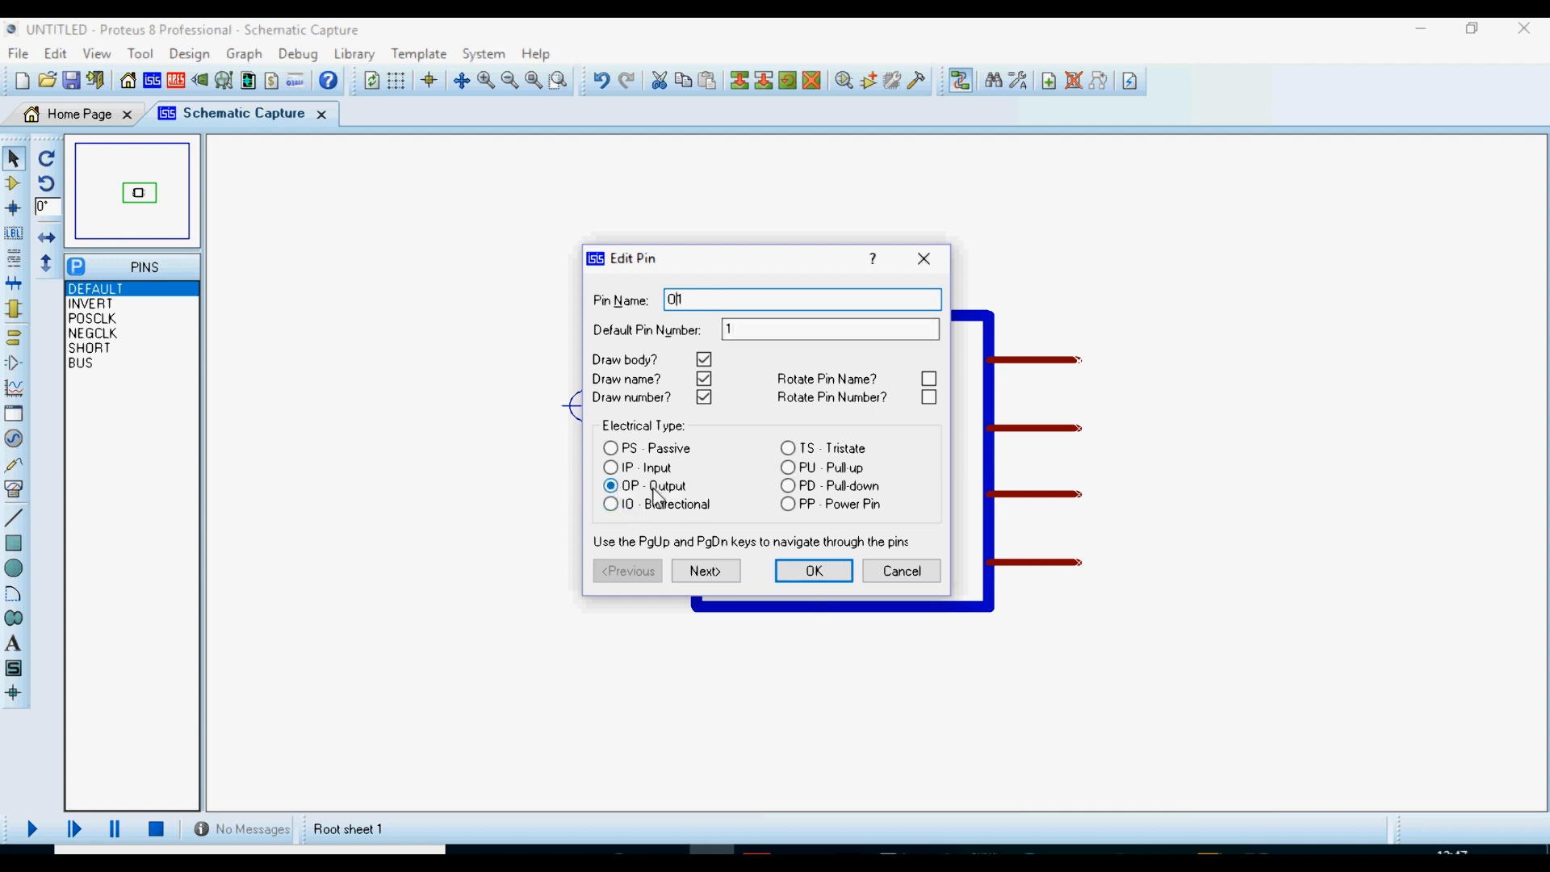
click(802, 576)
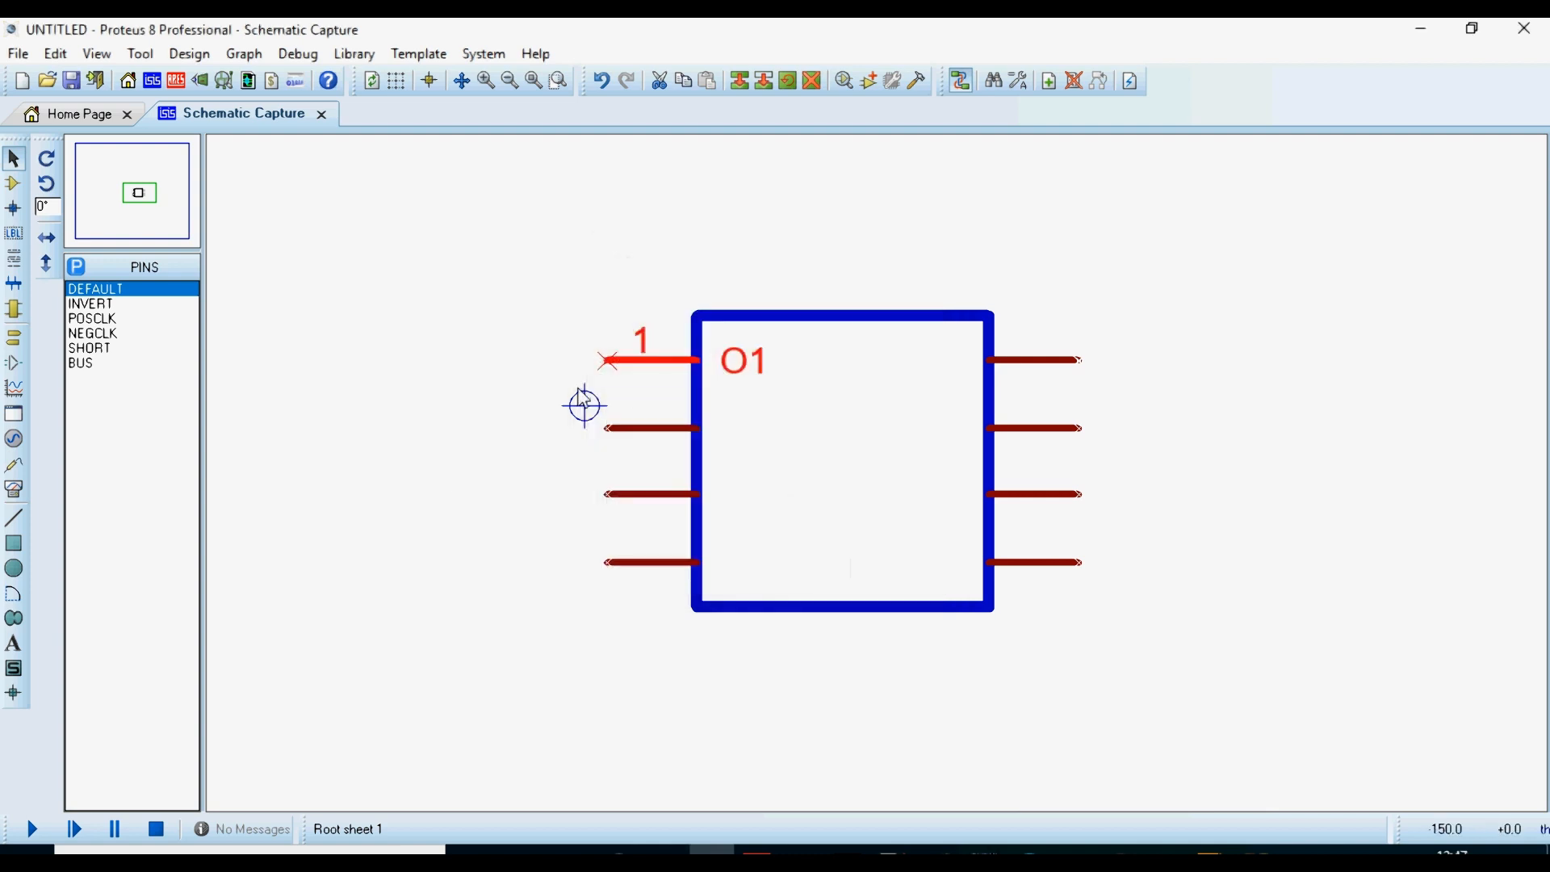
Step: Define the second left-hand pin as V1-, number 2, with electrical type Input, and go on to the pin below
double_click(629, 442)
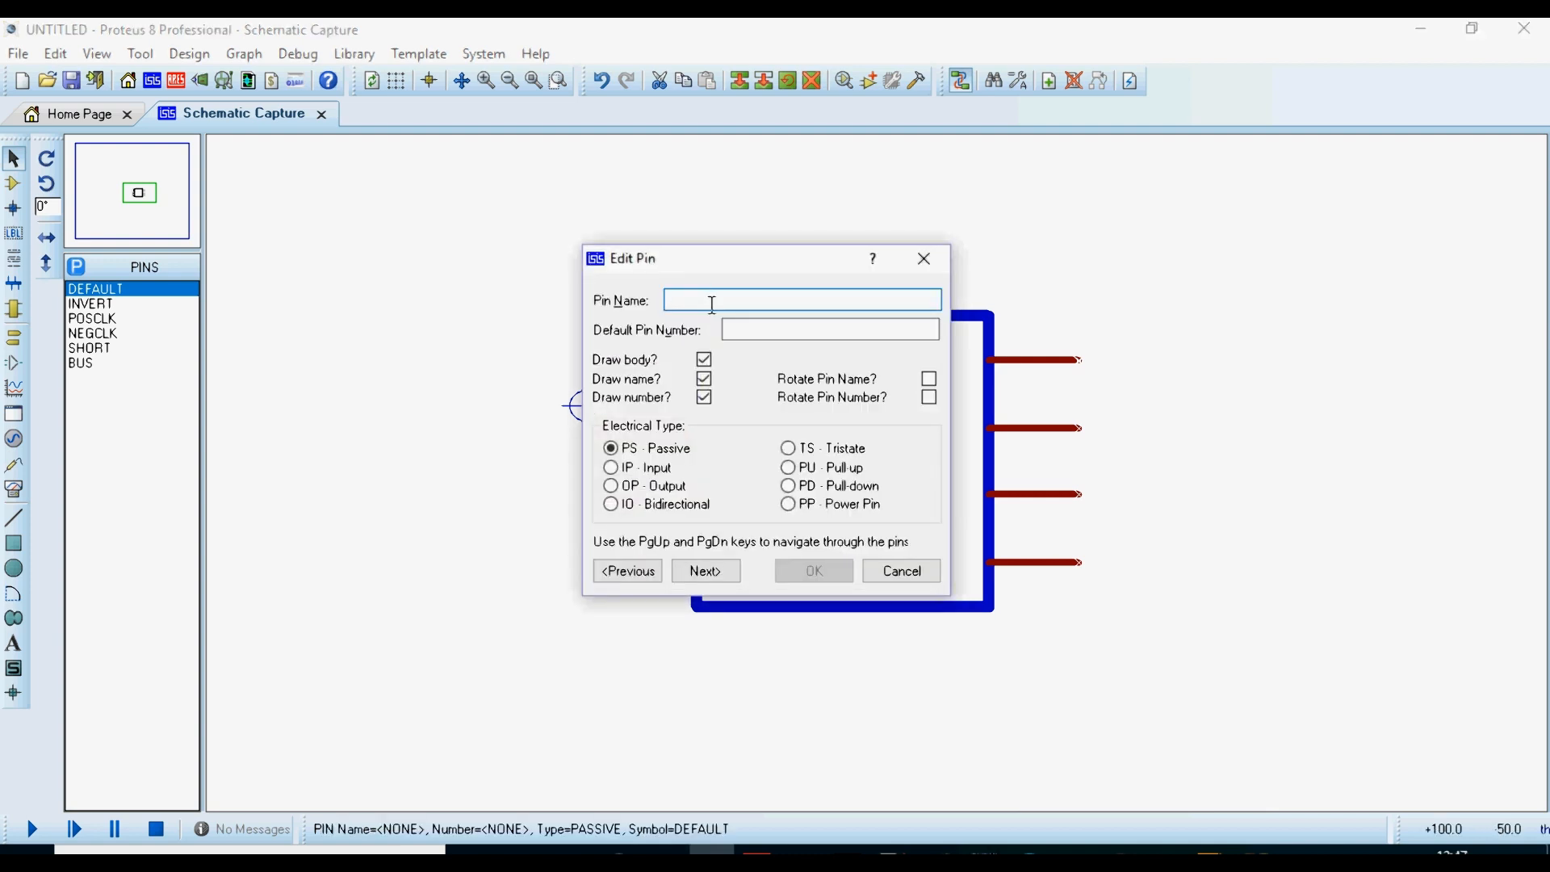
text(V1-)
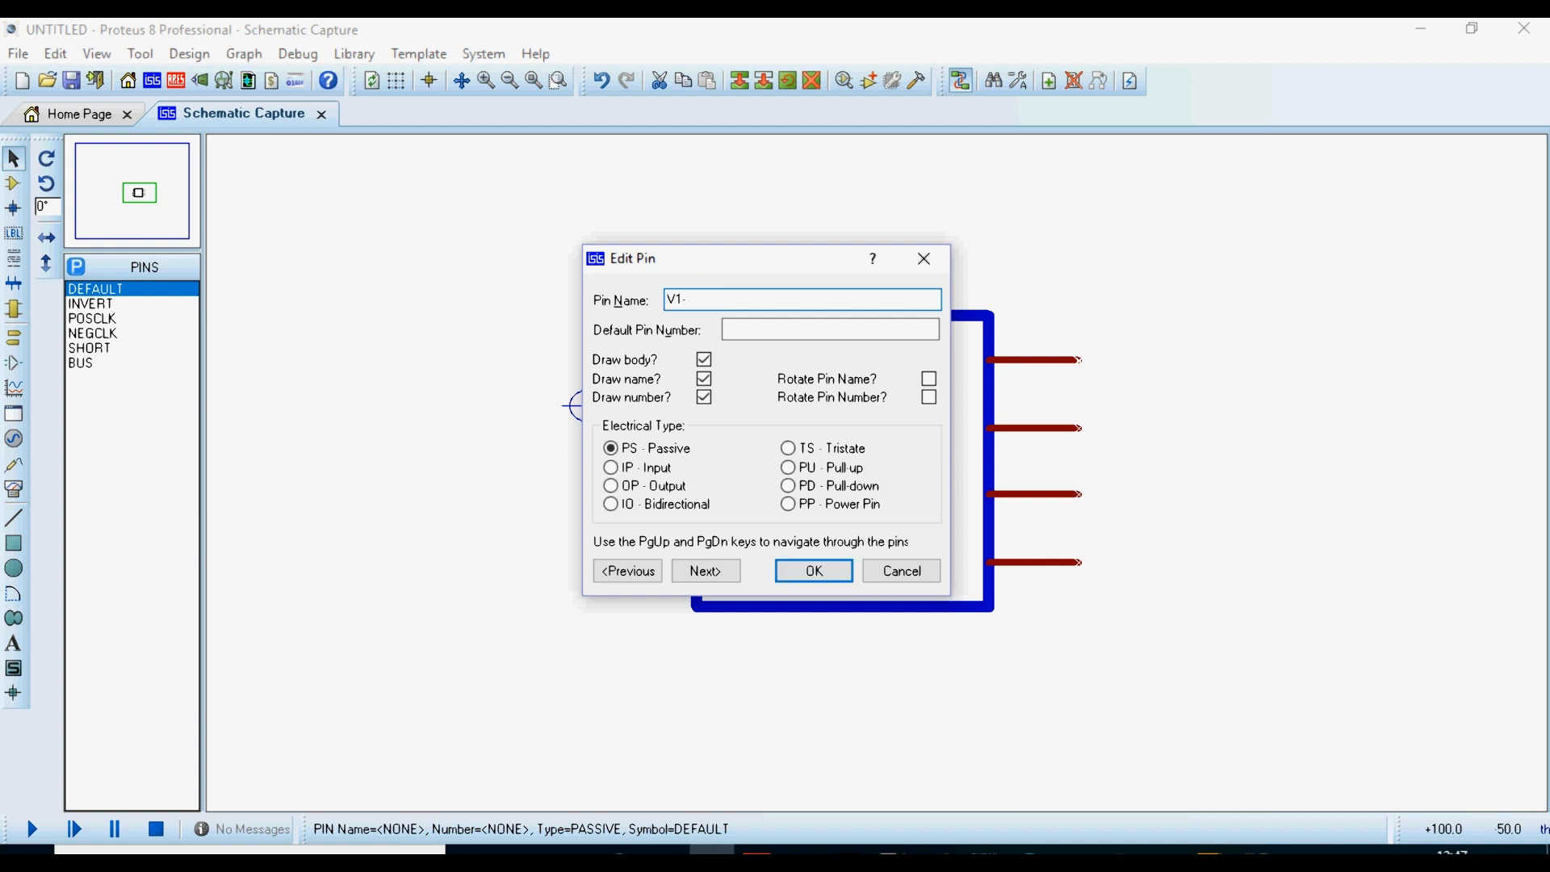
click(751, 328)
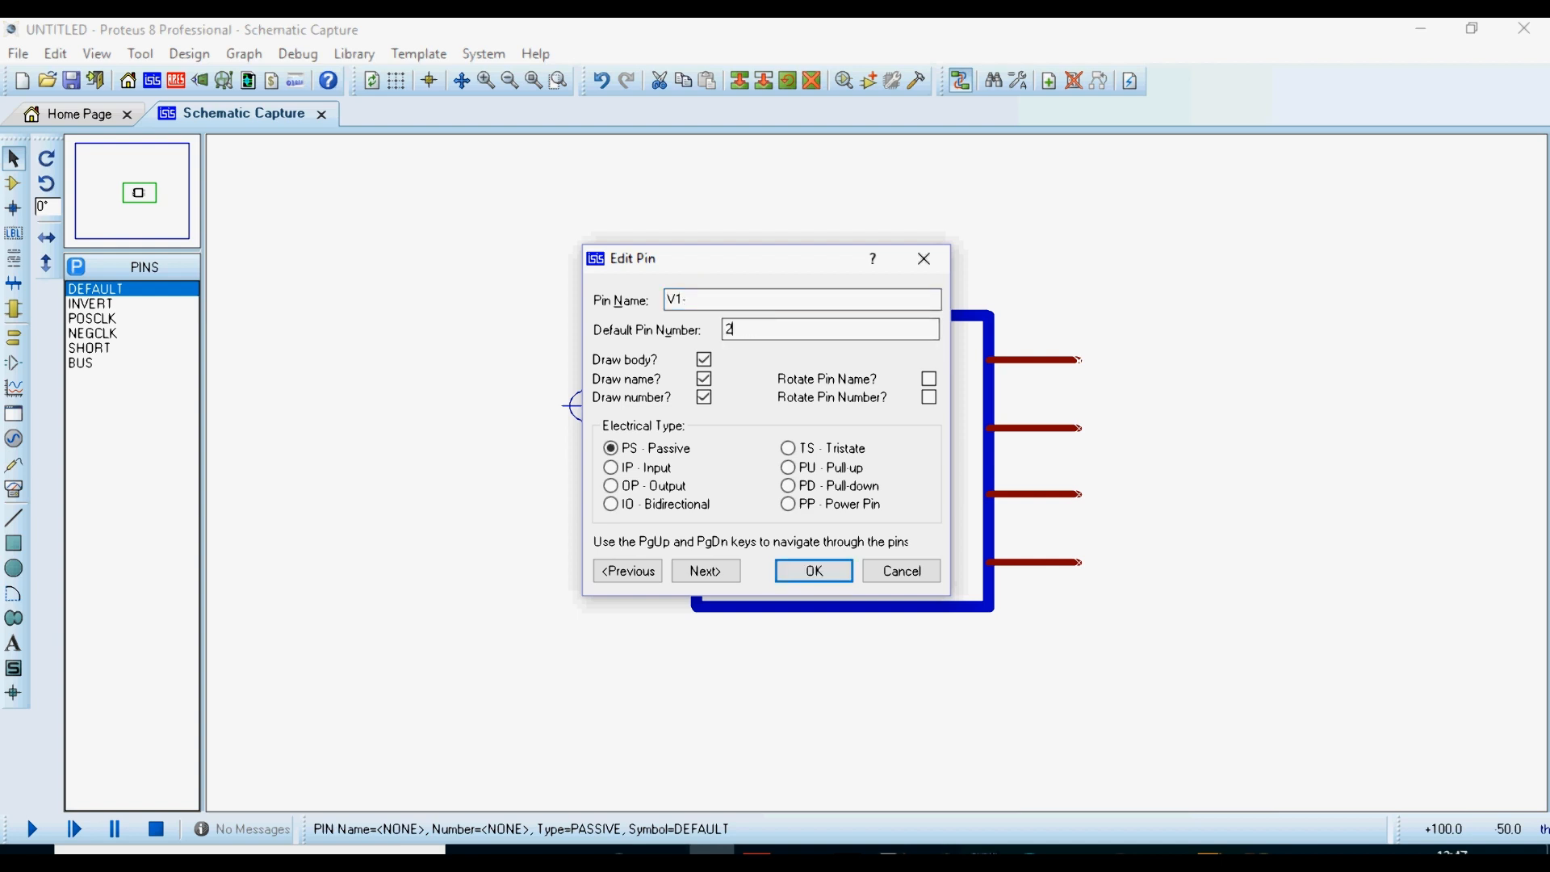
click(619, 469)
click(726, 575)
Step: Name the third left-hand pin V1+, number it 3 and make it an Input, keeping the symbol in view
drag(686, 267, 1153, 333)
click(1139, 356)
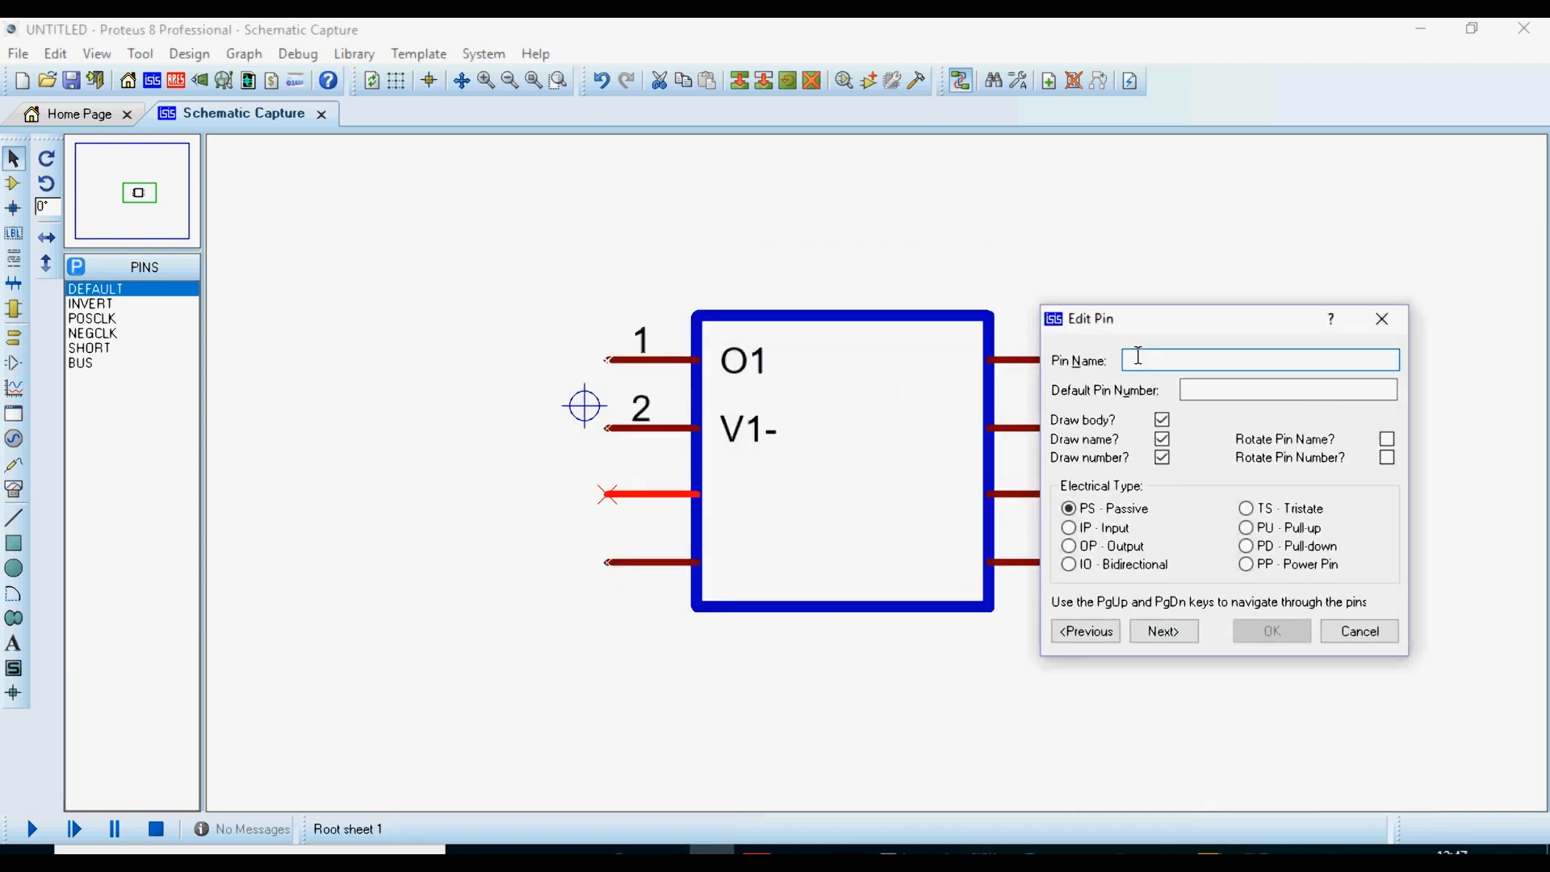
text(V1+)
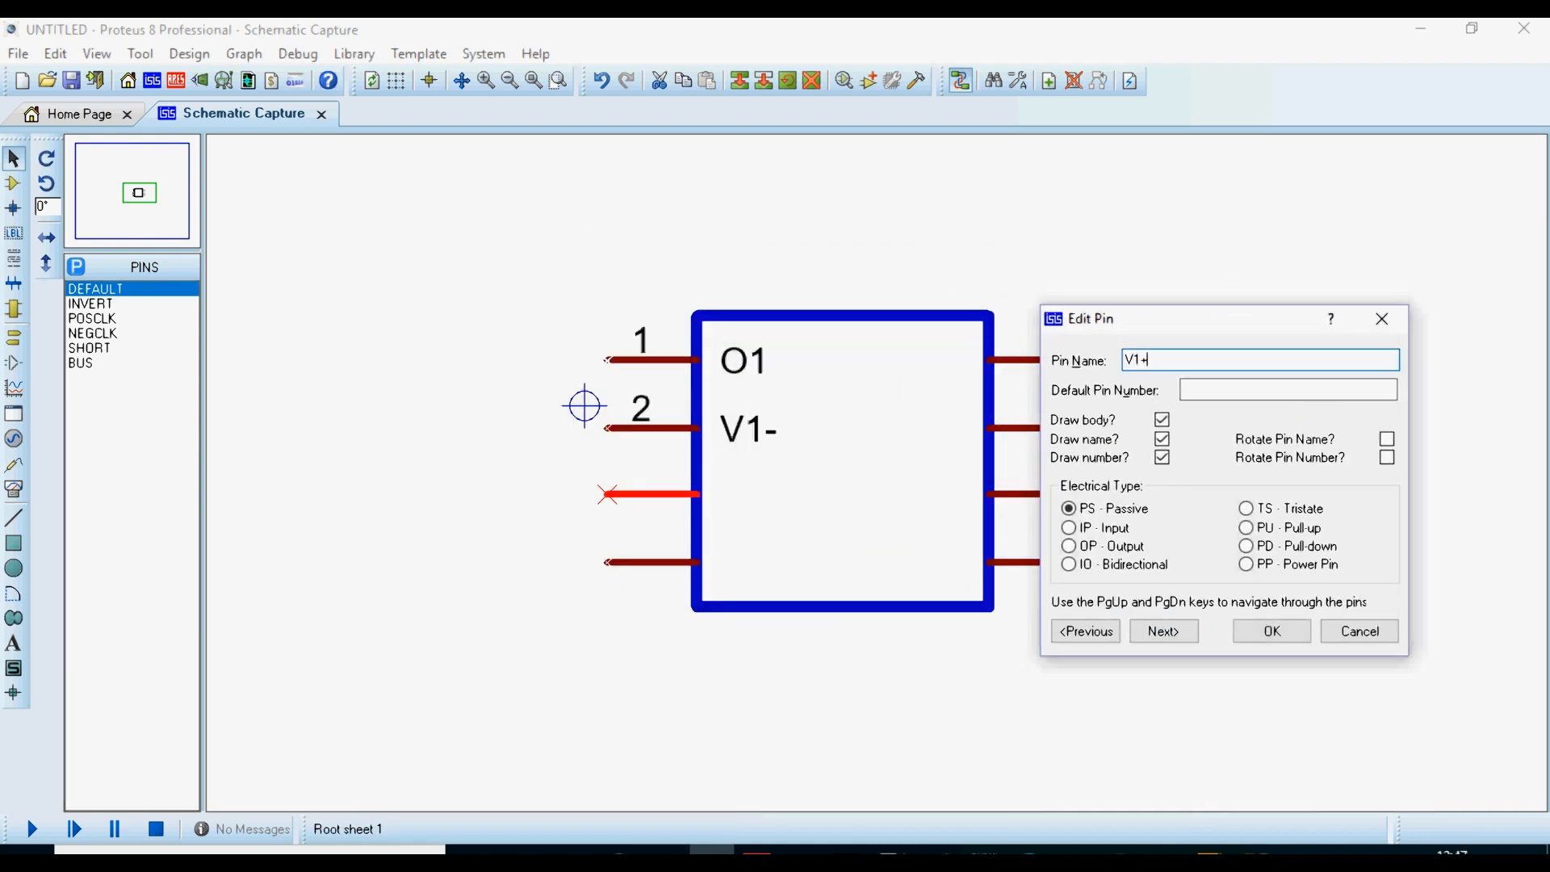
click(1210, 391)
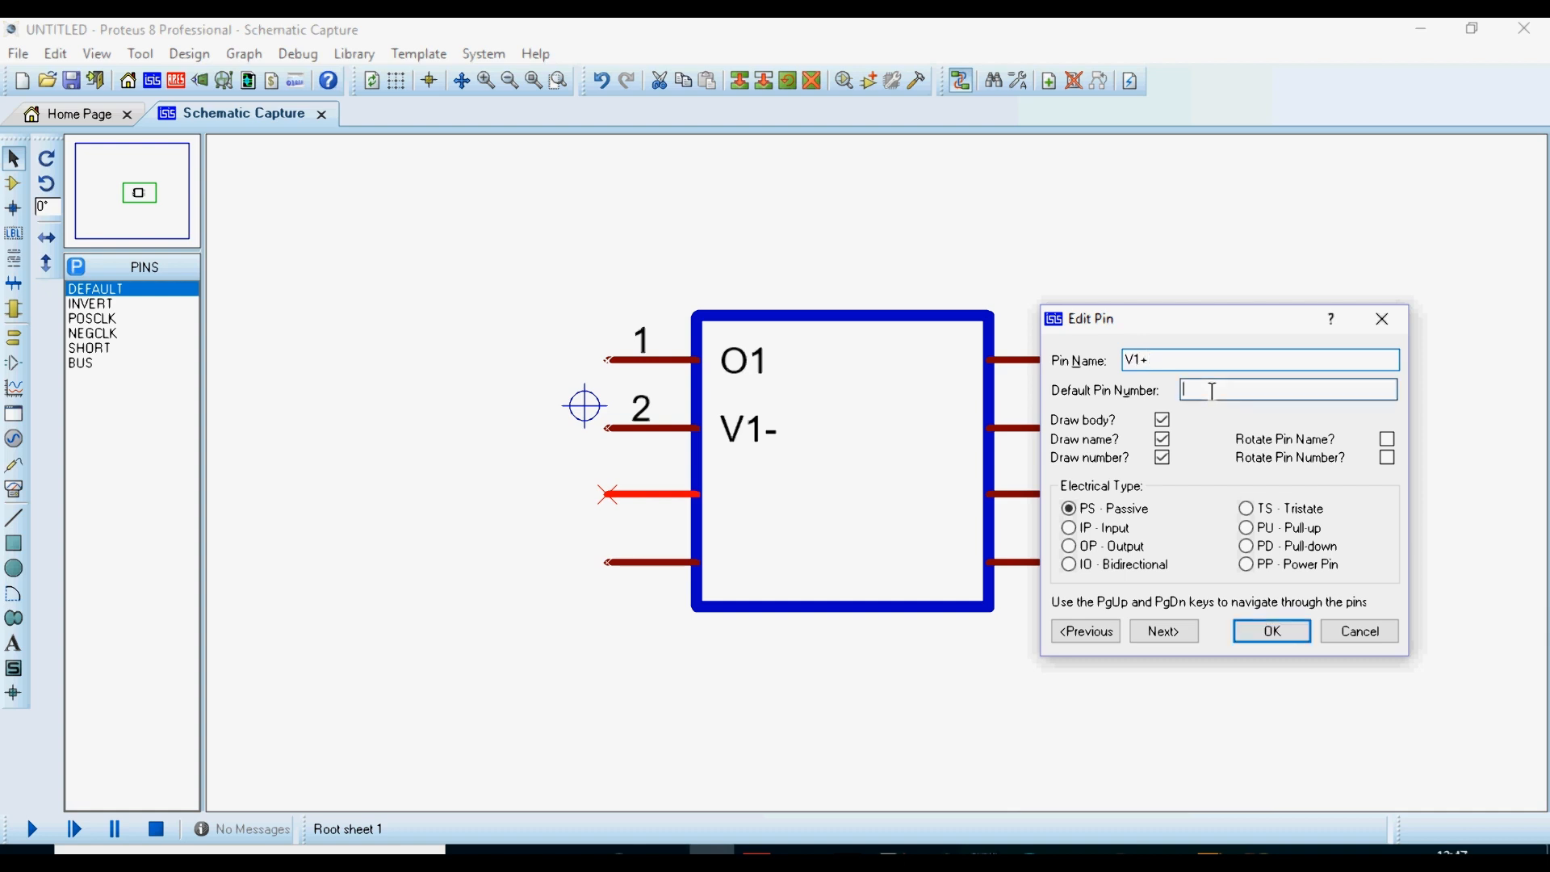
click(1071, 529)
click(1184, 640)
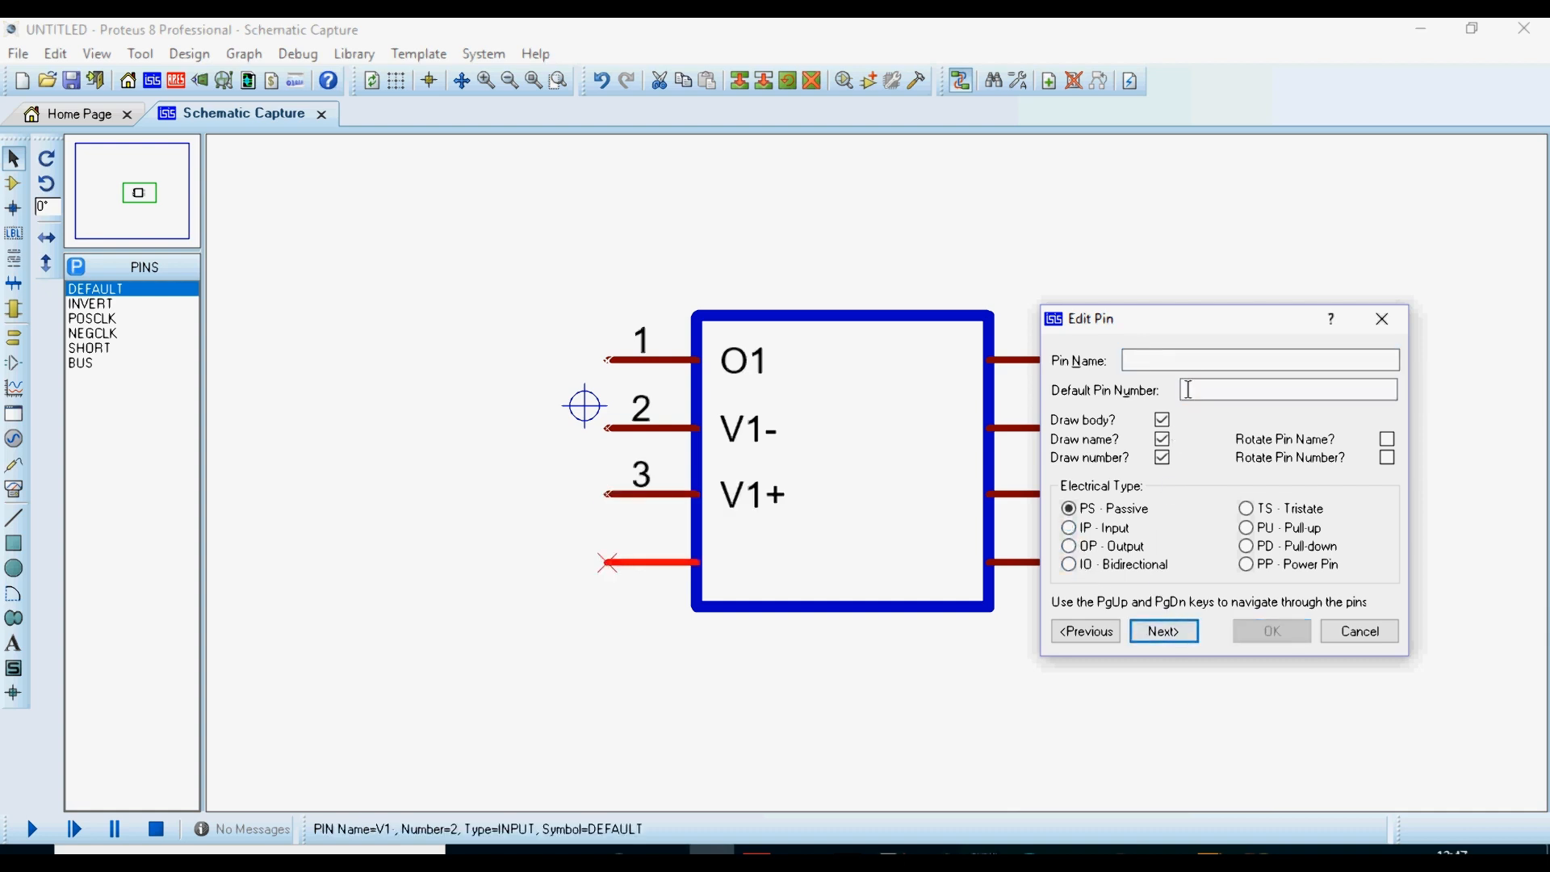
Step: Define the lowest left-hand pin as V-, number 4, with electrical type Power Pin
click(1198, 361)
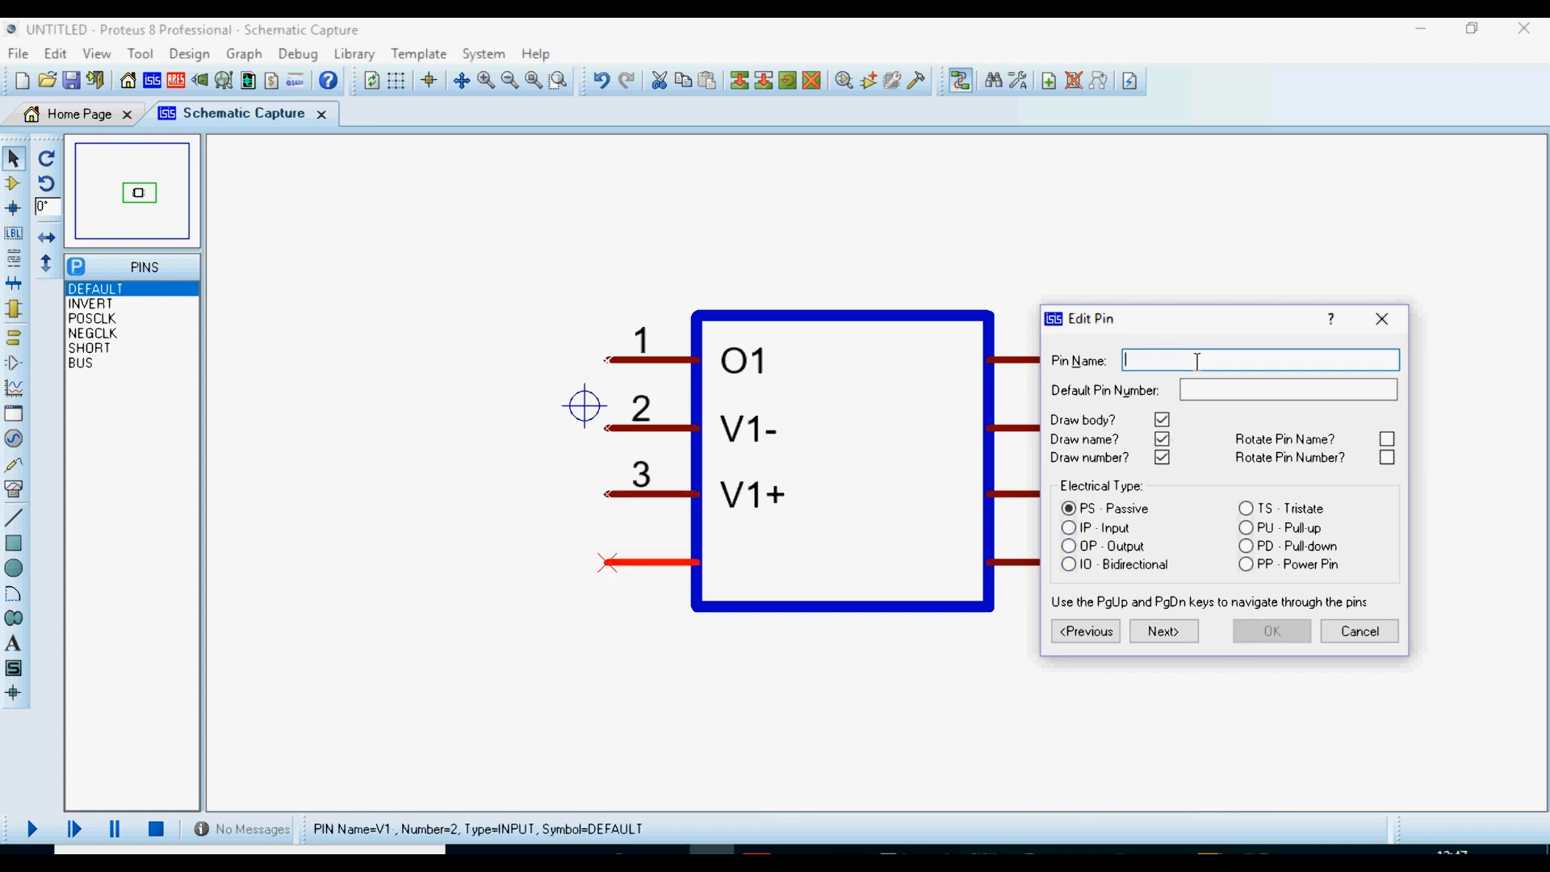
text(V-)
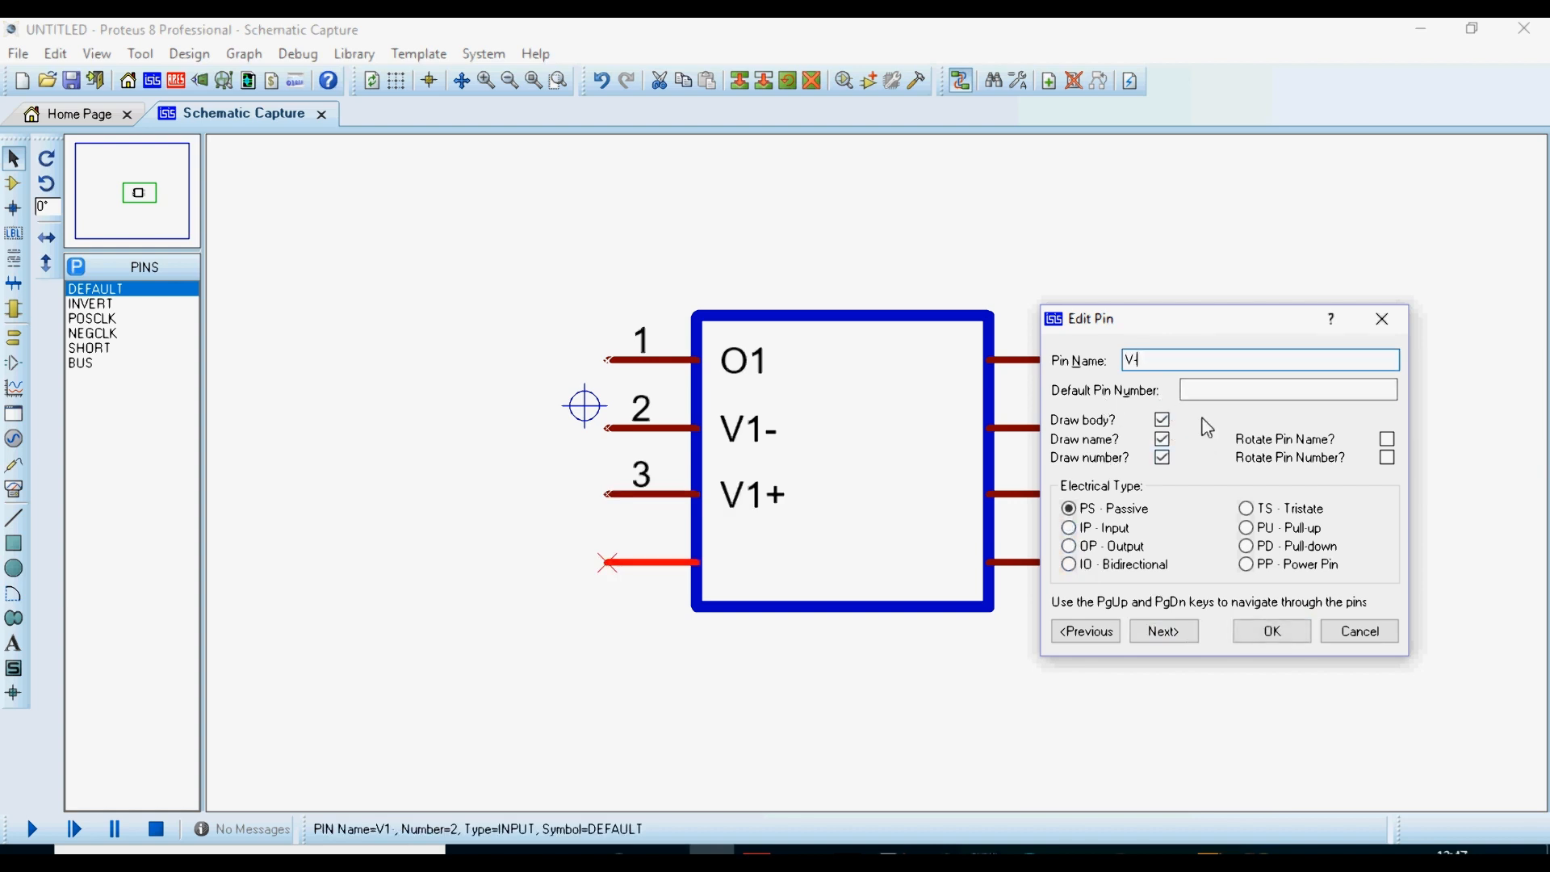
key(BackSpace)
text(1)
drag(1156, 358, 1105, 357)
click(1247, 565)
click(1239, 391)
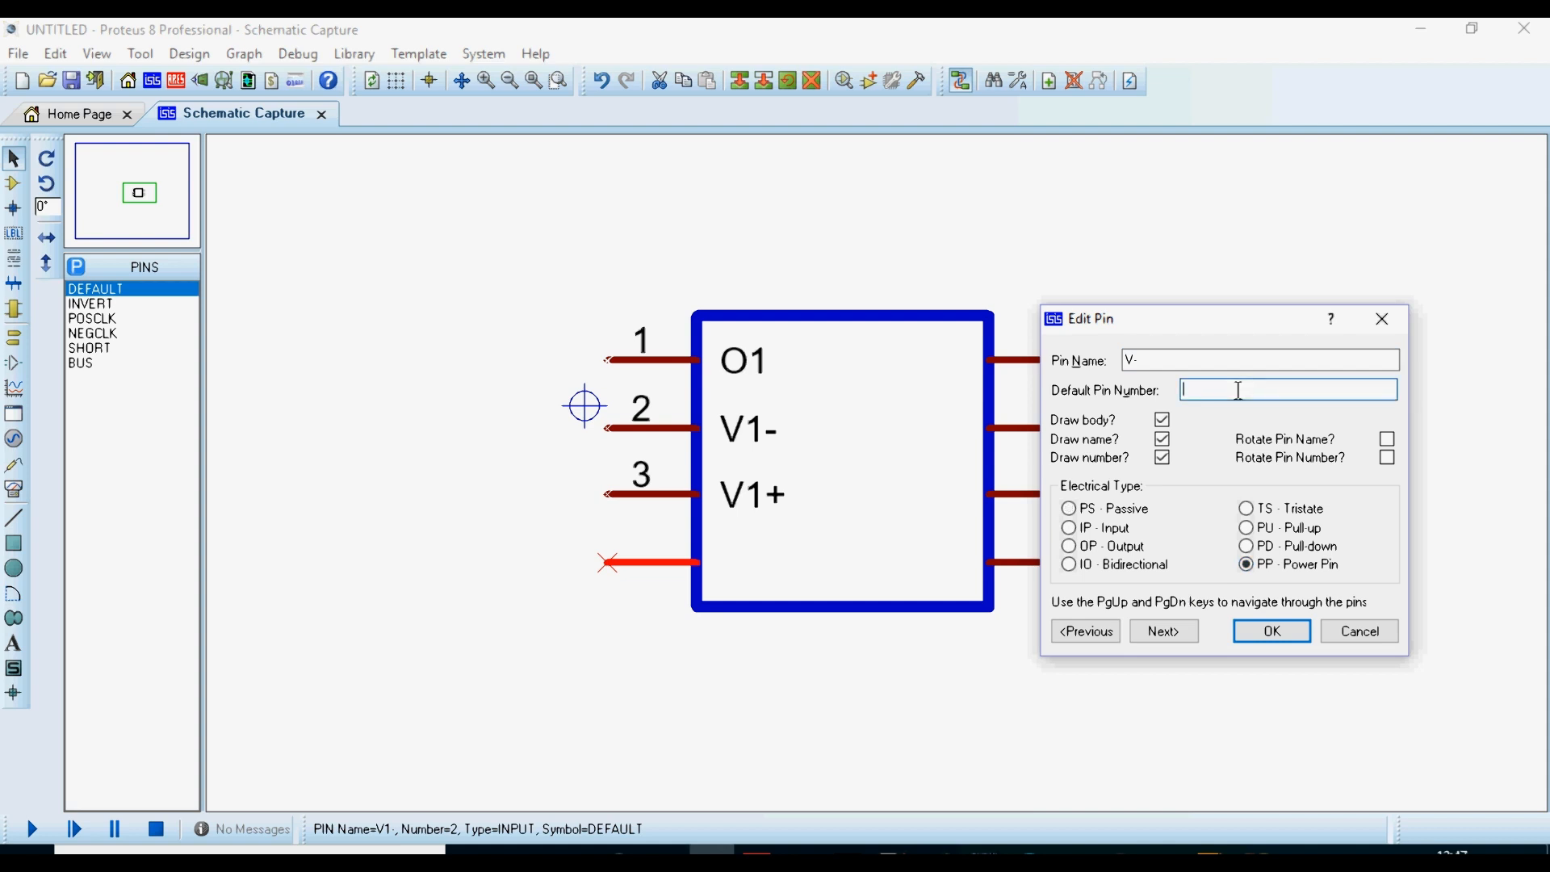
text(4)
click(1175, 635)
Step: Define the uppermost right-hand pin as V2+, number 5, with electrical type Input
click(1197, 363)
text(V2+)
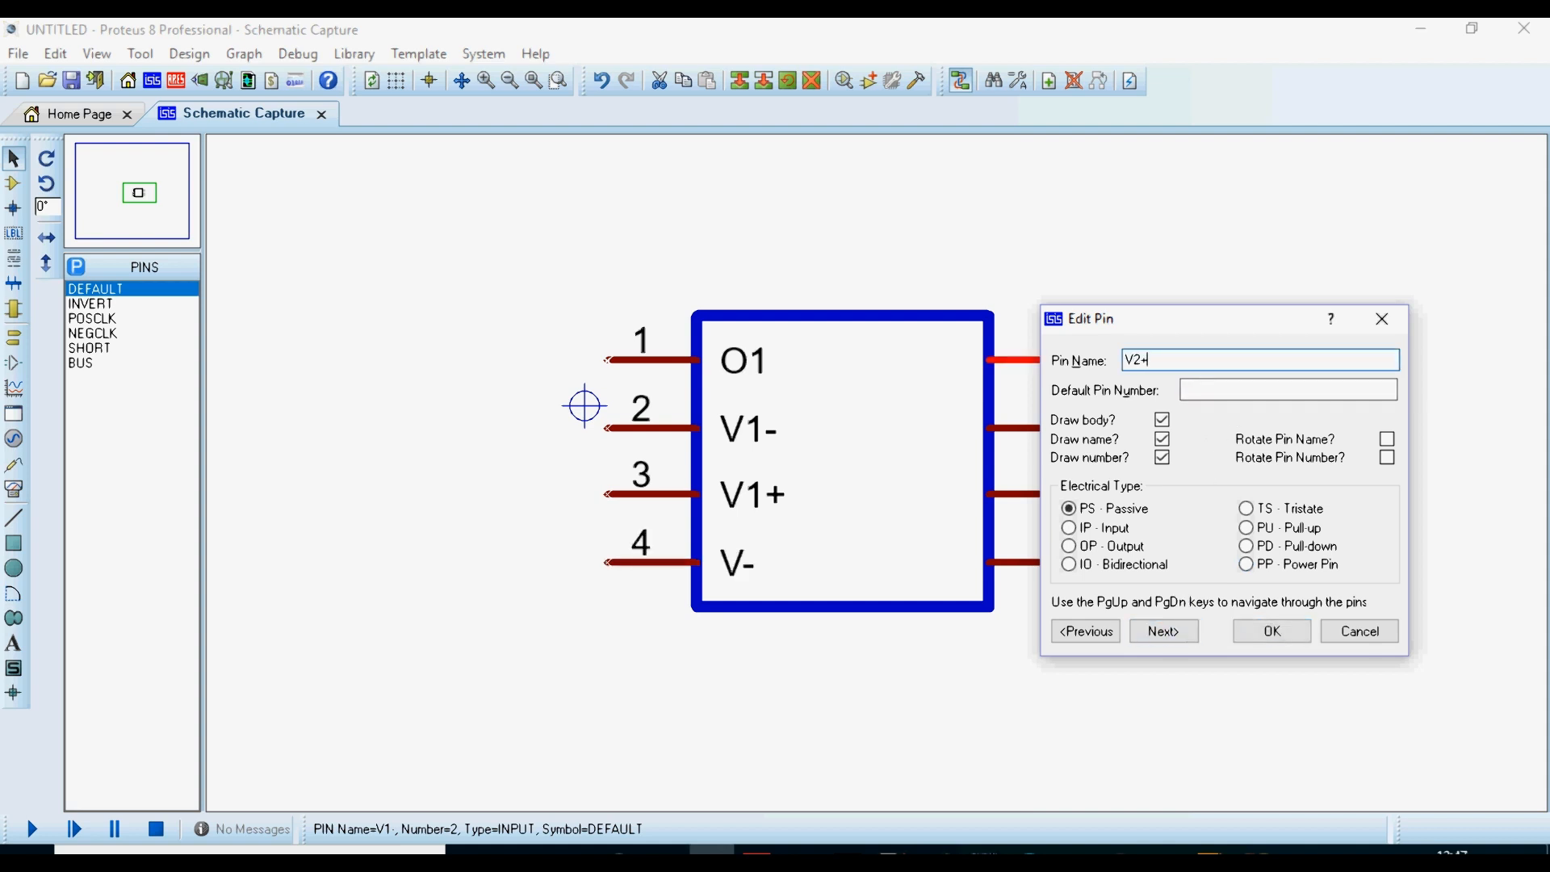
click(1239, 391)
text(5)
click(1070, 528)
click(1164, 631)
Step: Define the second right-hand pin as V2-, number 6, with electrical type Input
click(1187, 359)
text(V2)
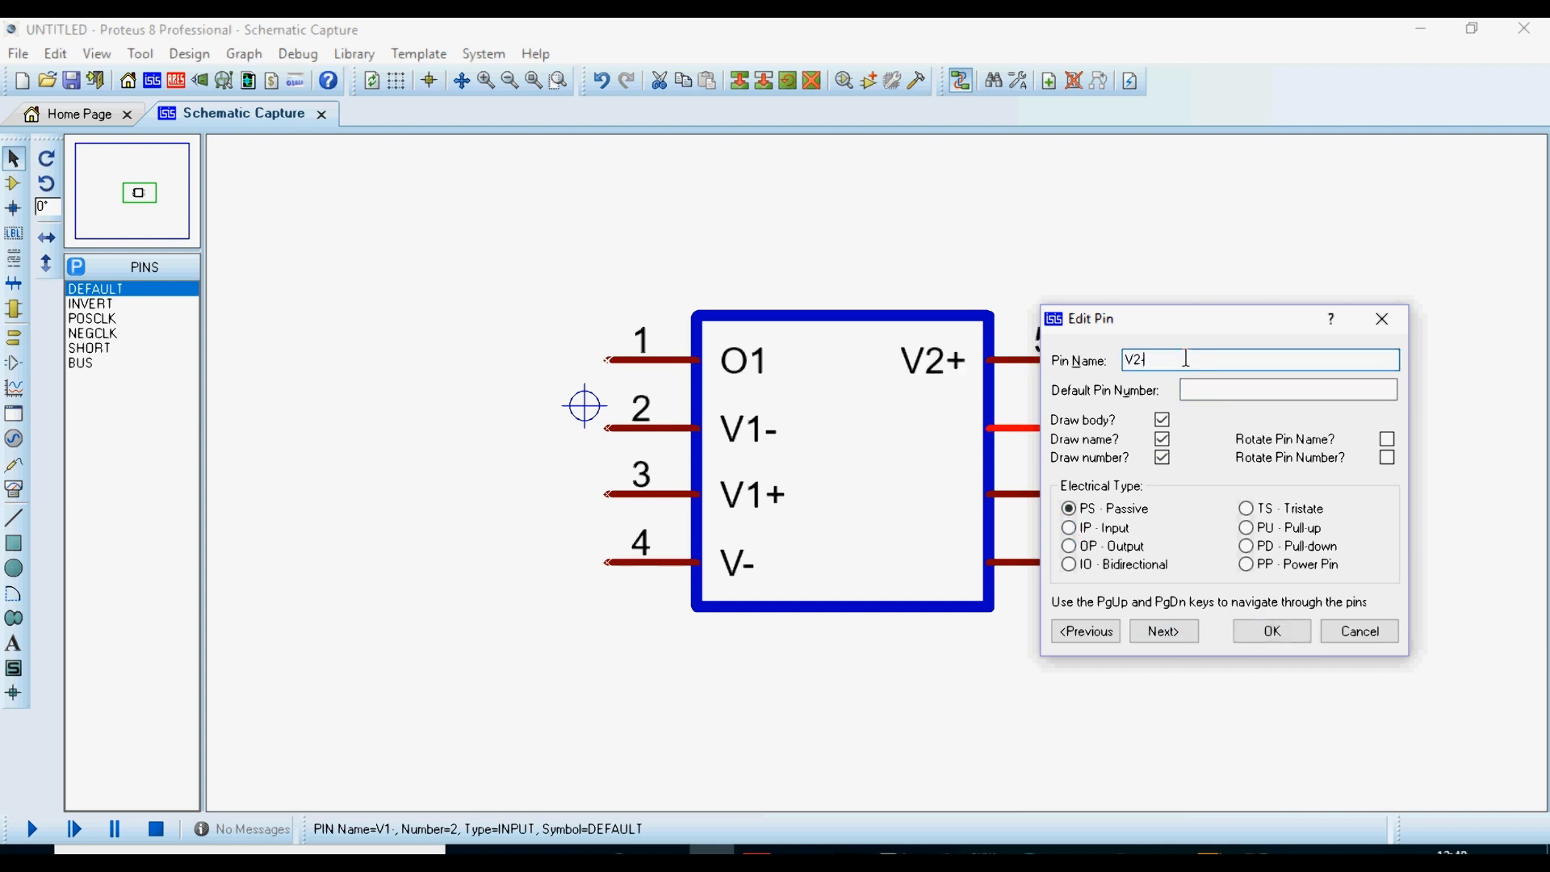
text(-)
click(1209, 390)
text(6)
click(1069, 528)
click(1166, 631)
Step: Define the third right-hand pin as O2, number 7, with electrical type Output
click(1196, 361)
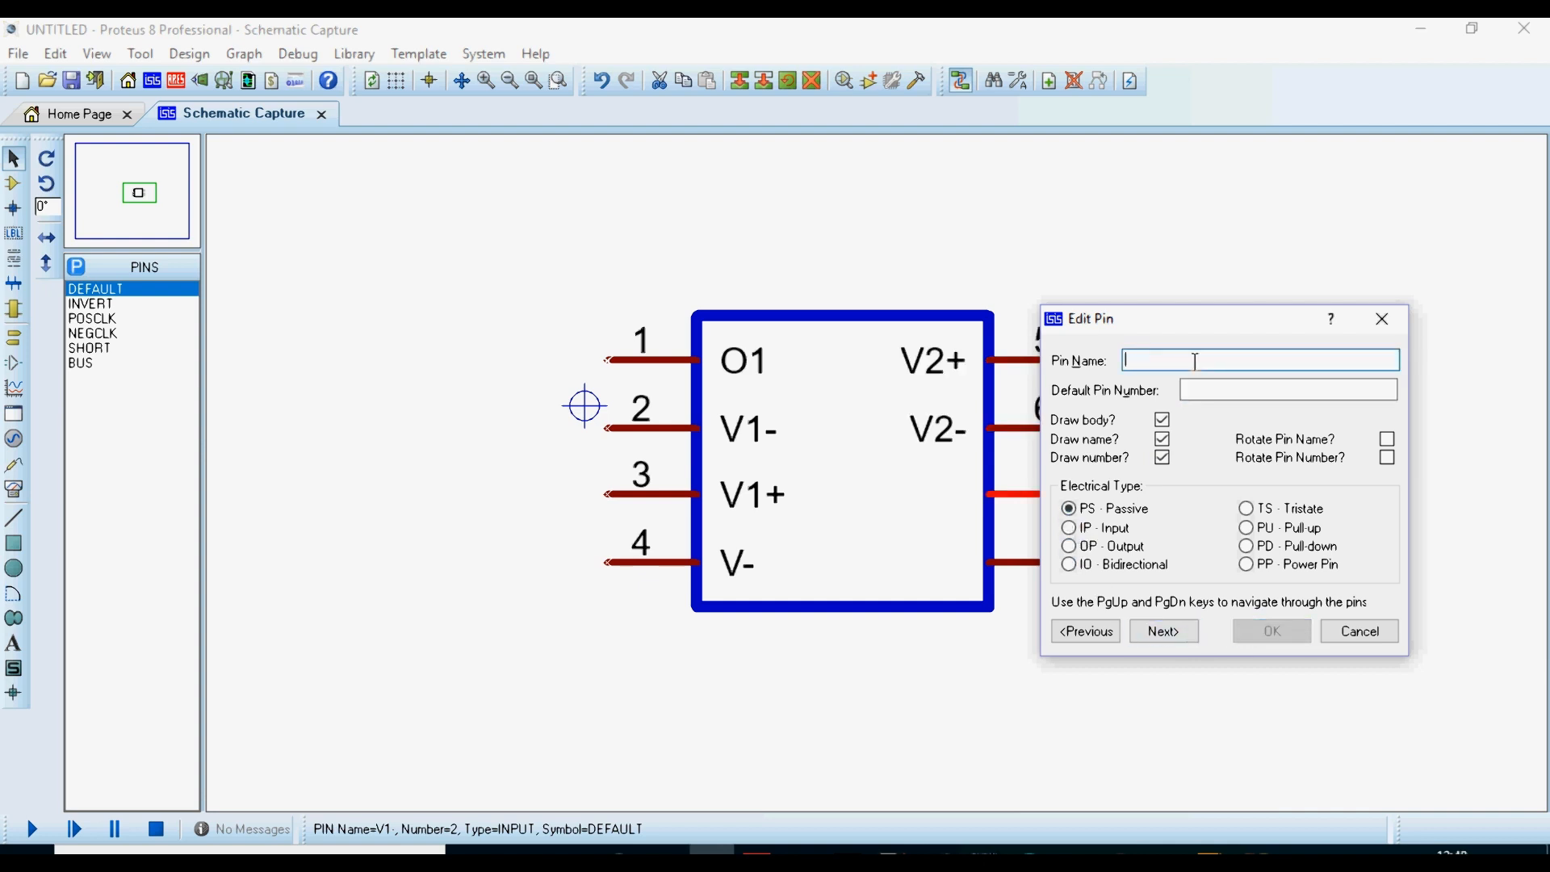
text(O2)
click(1196, 390)
text(7)
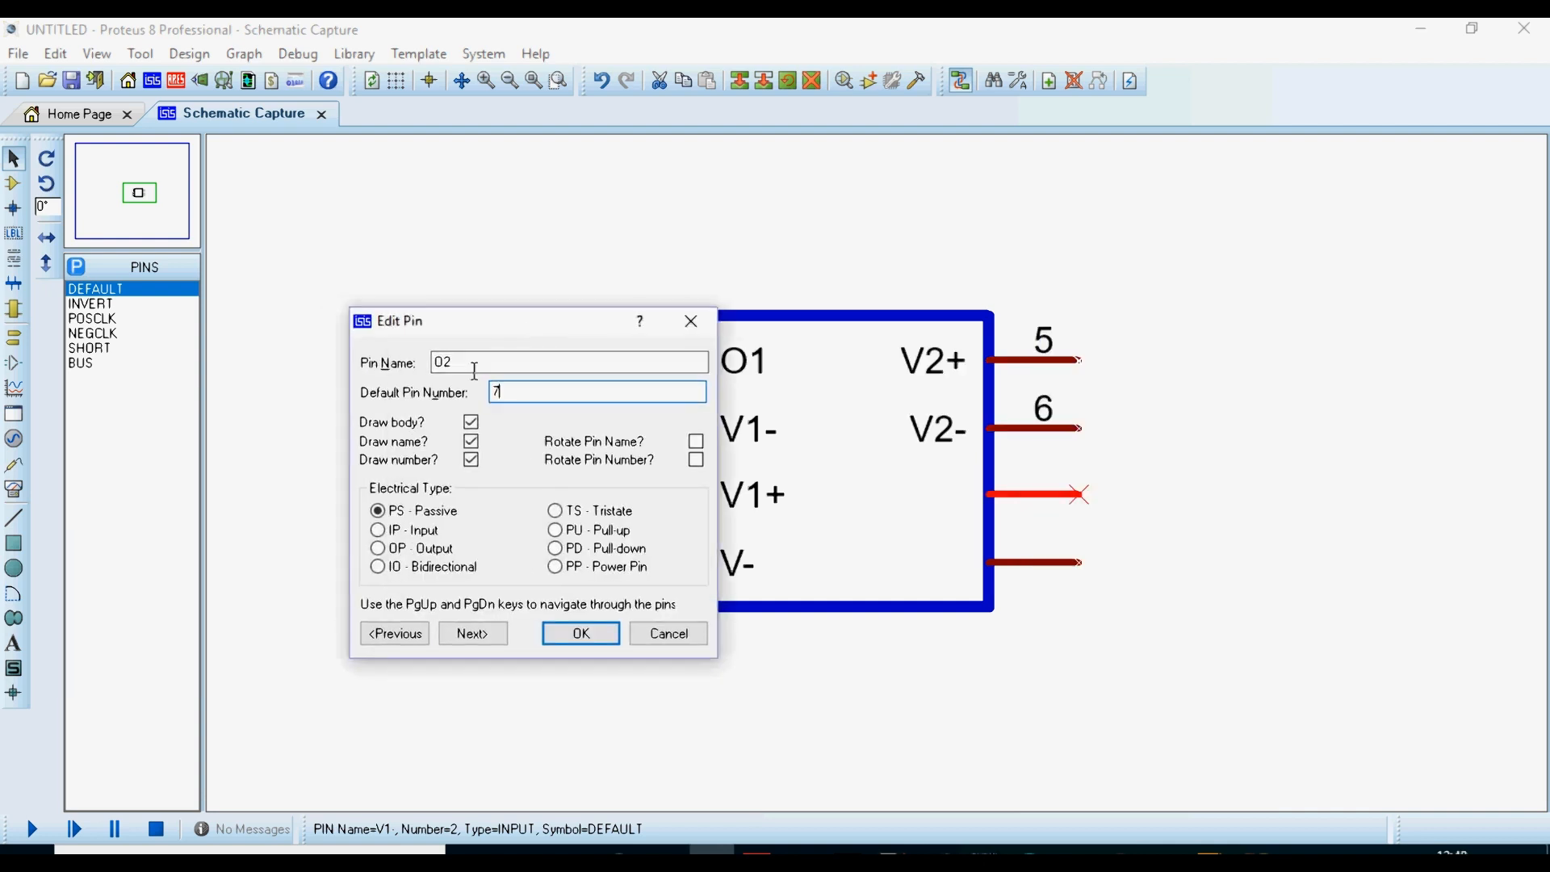
click(377, 548)
click(474, 633)
Step: Name the lowest right-hand pin V+, number it 8 and finish editing the pins
click(594, 292)
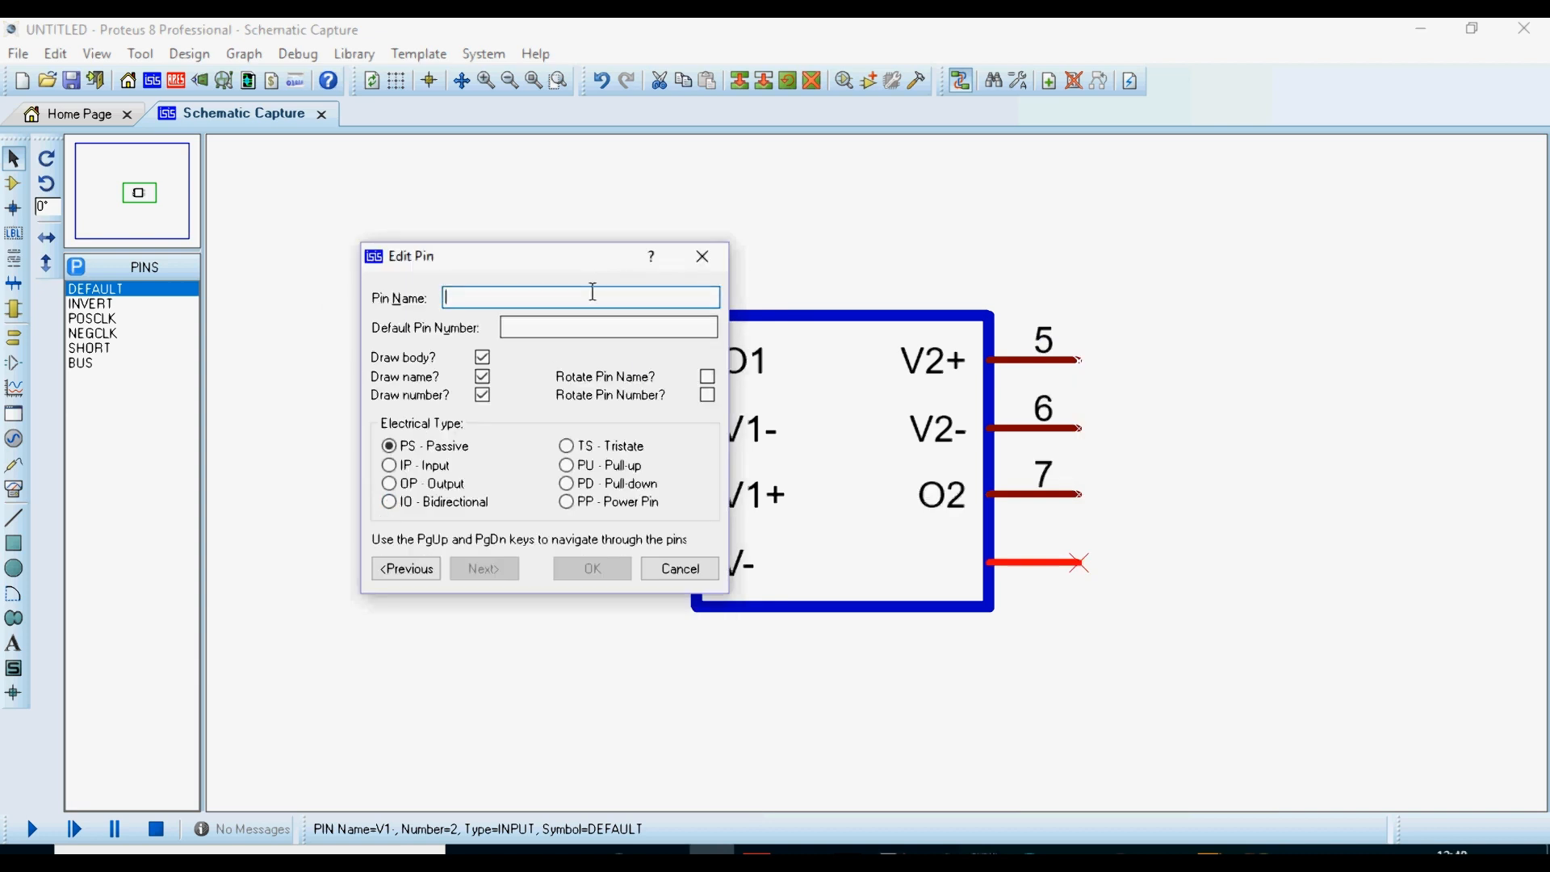
text(V+)
click(554, 327)
click(594, 568)
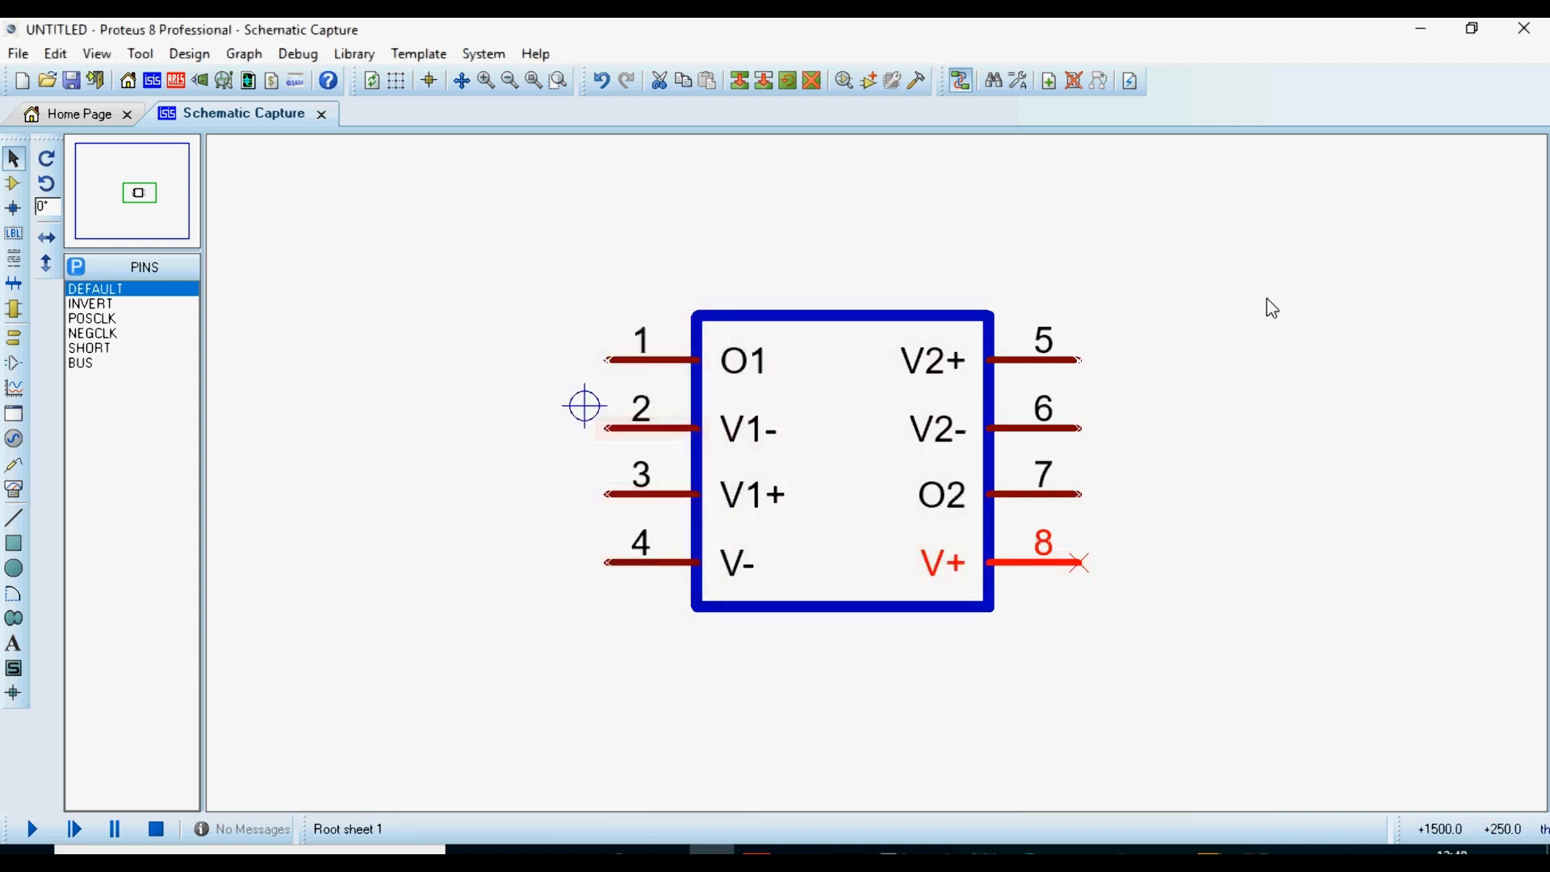
Step: Switch to the datasheet in Foxit Reader and compare its pinout with the symbol's pin names and numbers
key(alt+Tab)
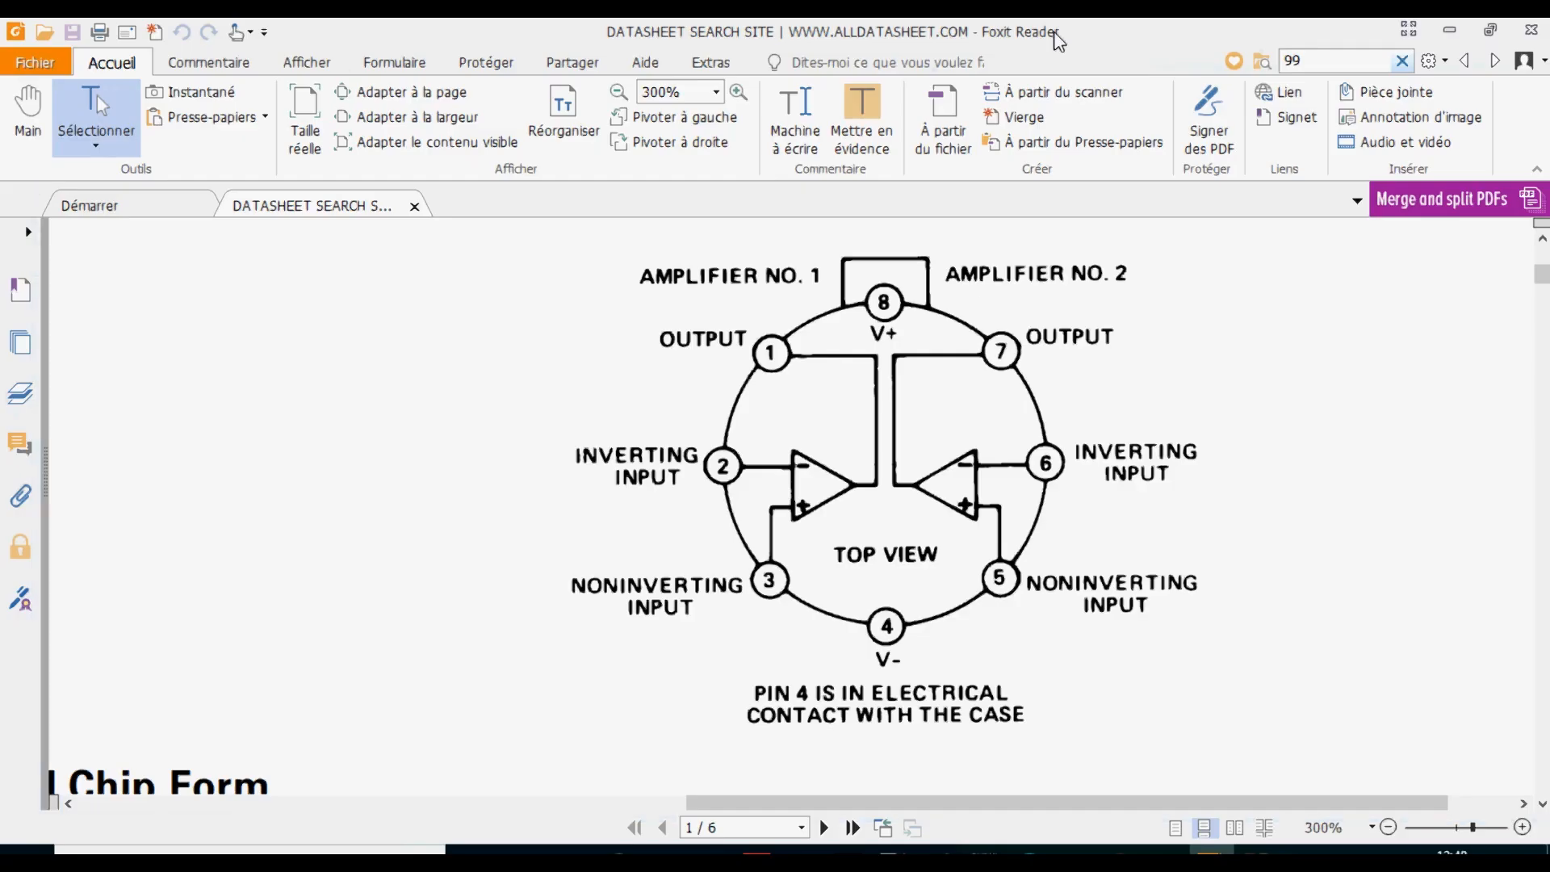
drag(695, 32, 202, 100)
drag(300, 780, 388, 779)
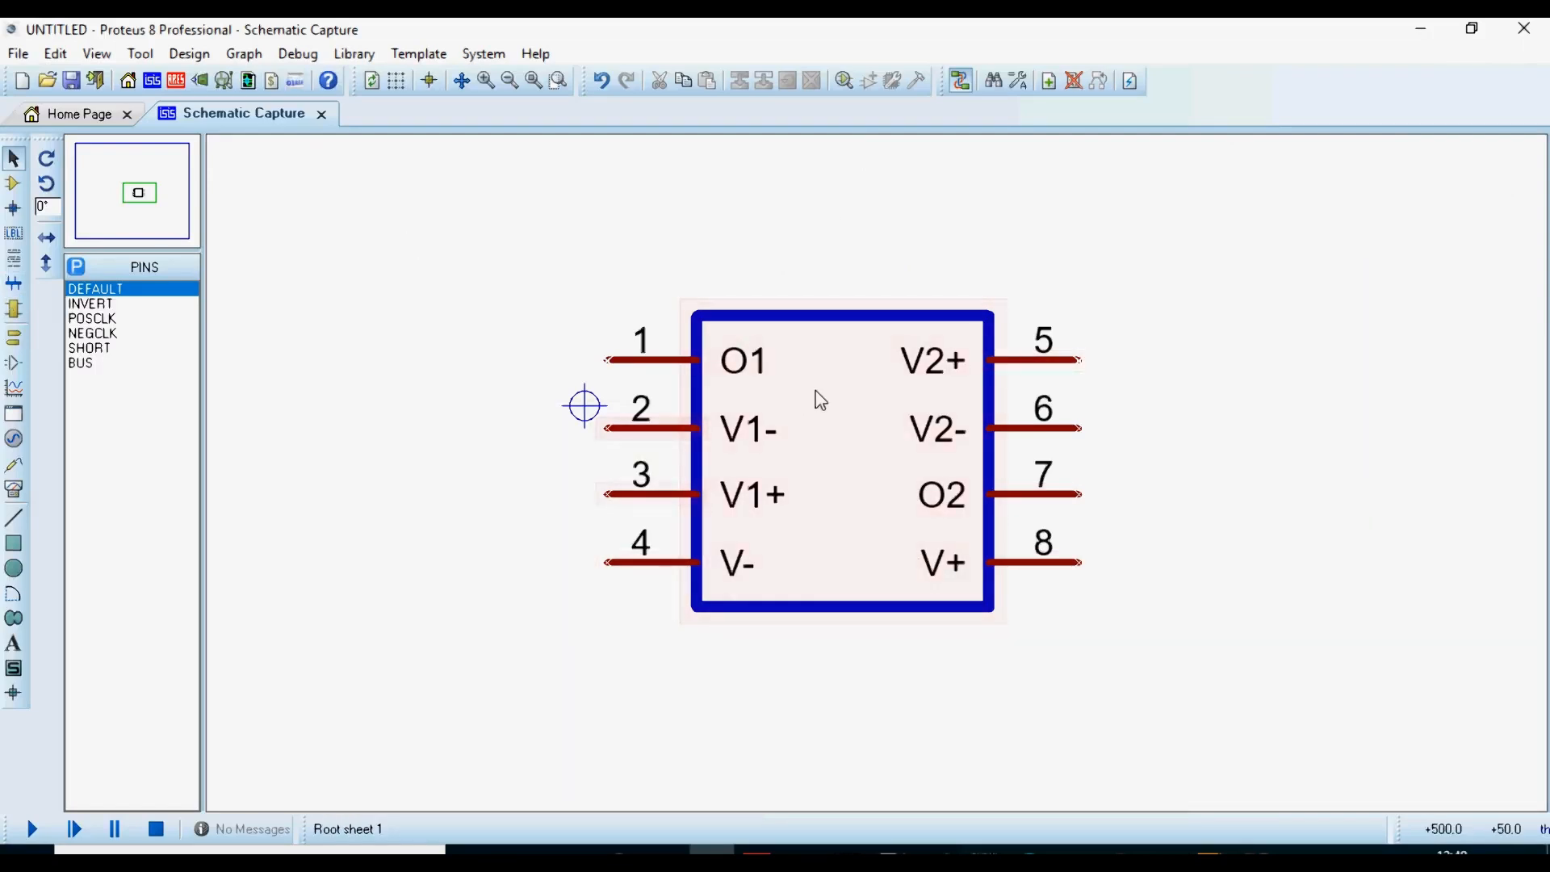
Step: Place an ORIGIN marker at the centre of the component body
click(7, 697)
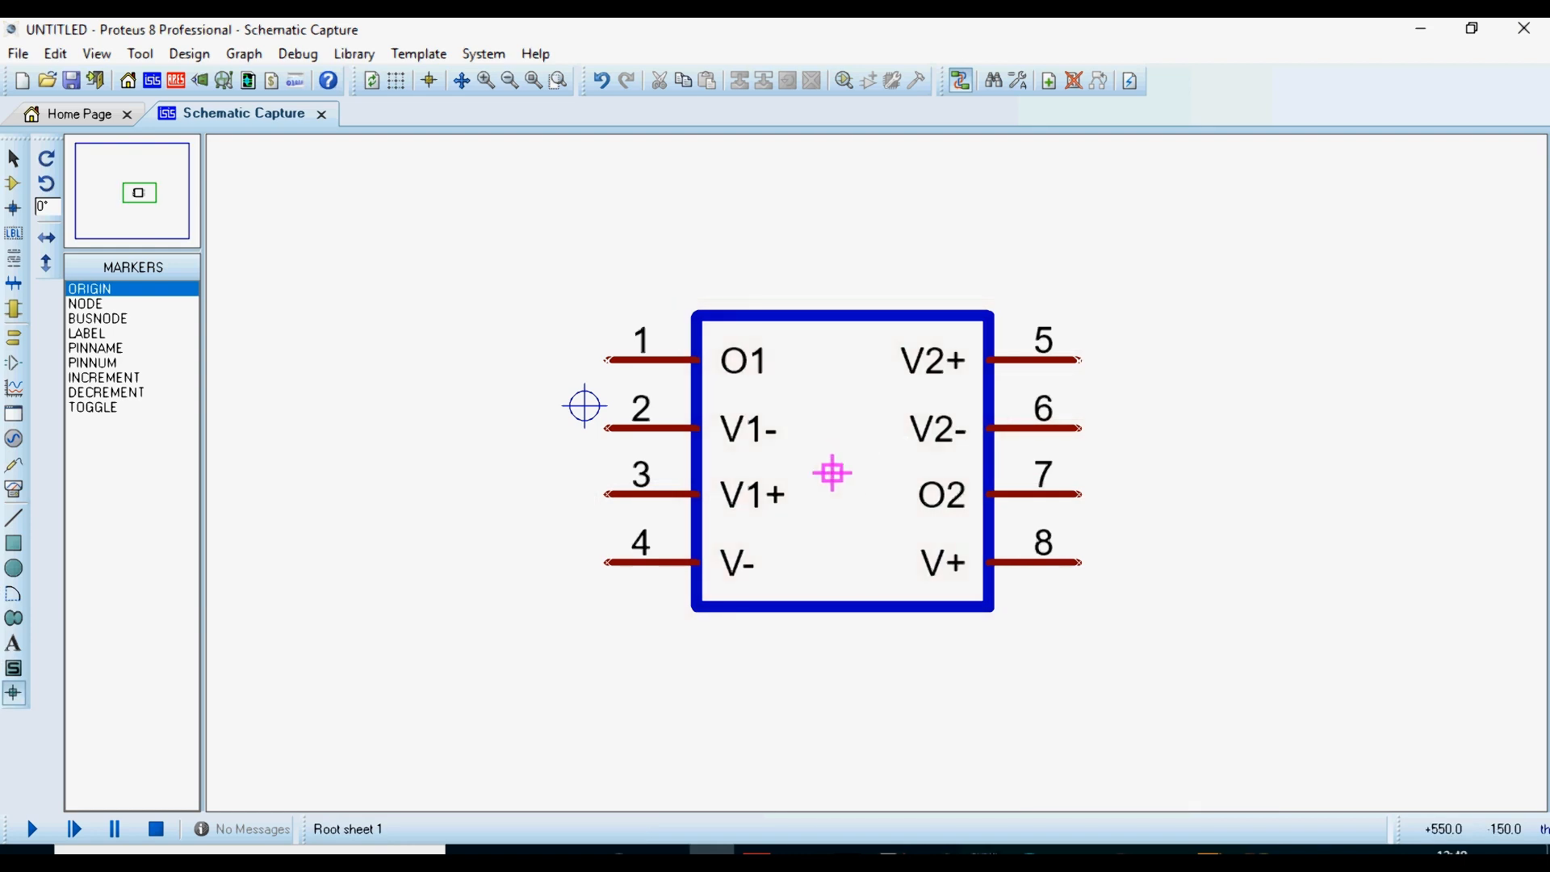
click(856, 474)
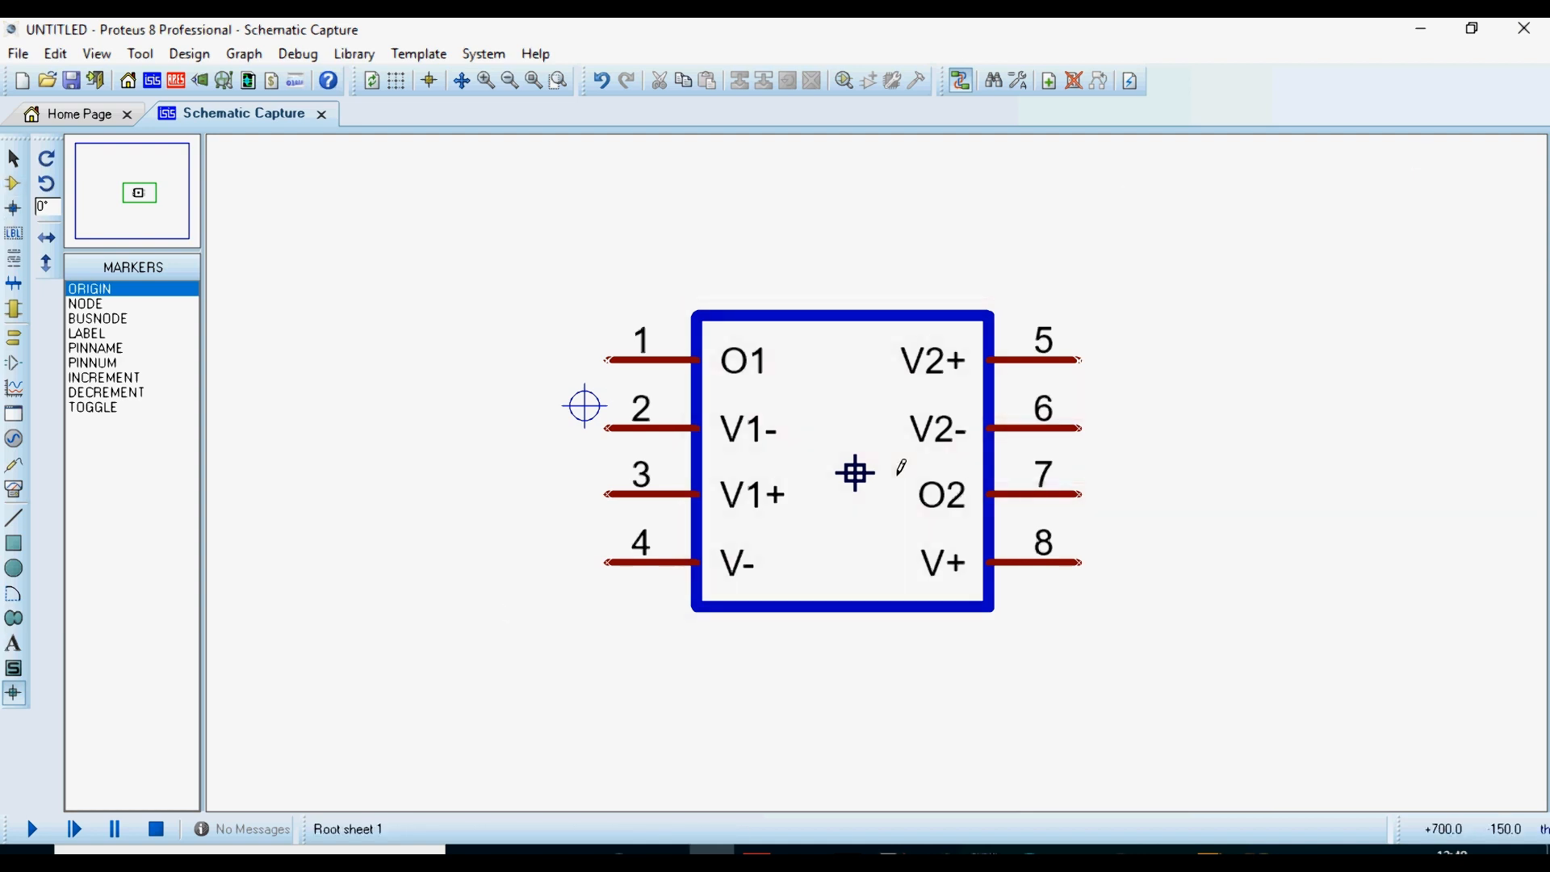
click(9, 162)
Step: Make a device from the whole symbol with device name AD642X and reference prefix U, and proceed to its packagings
drag(498, 226, 1171, 743)
right_click(808, 368)
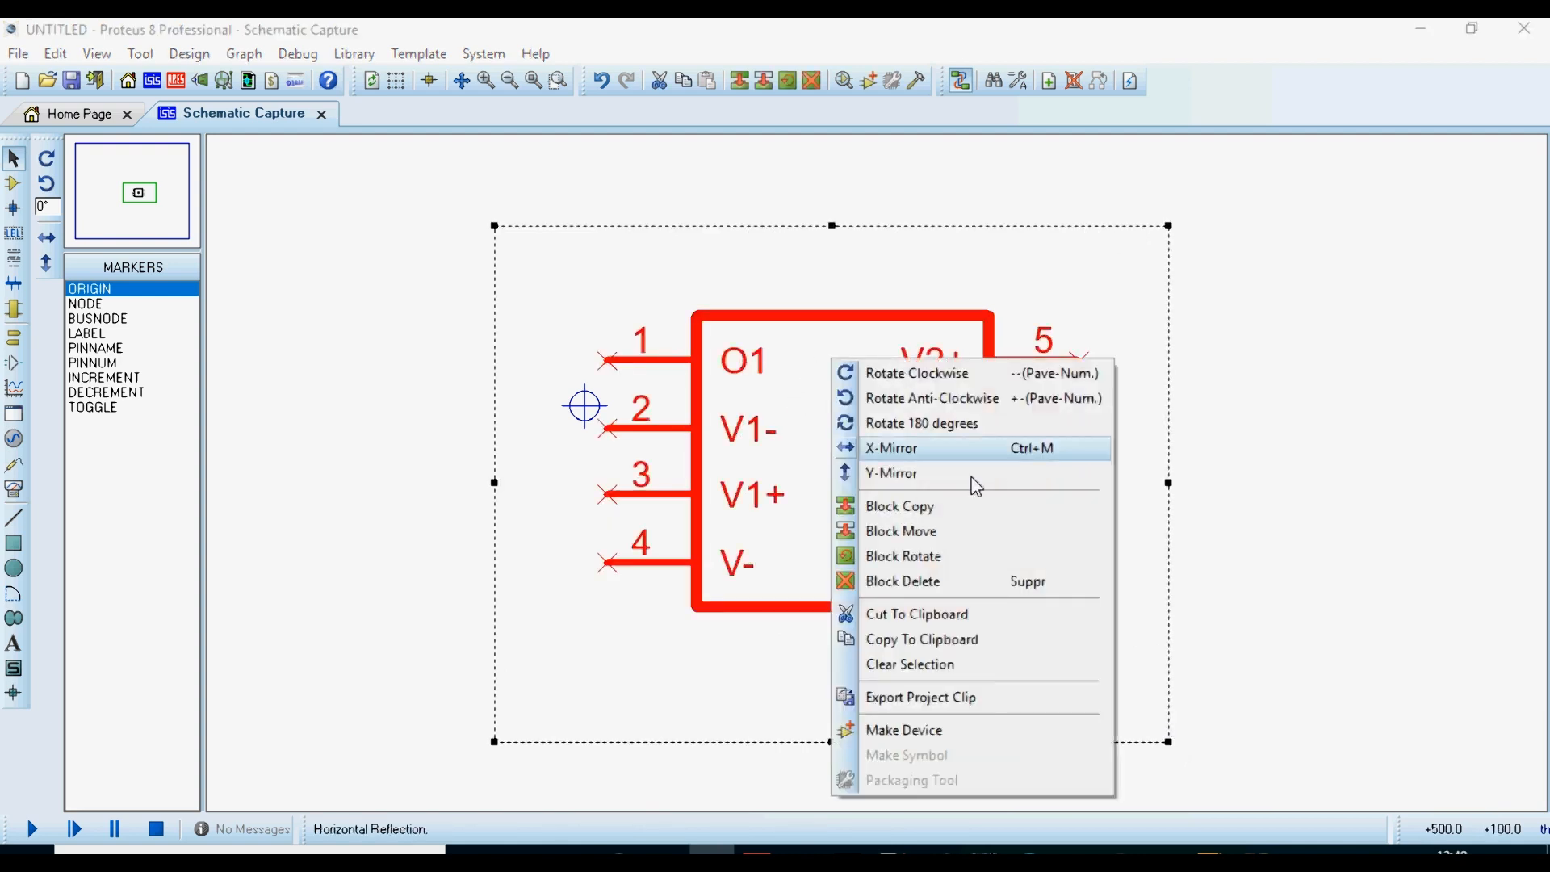
click(907, 735)
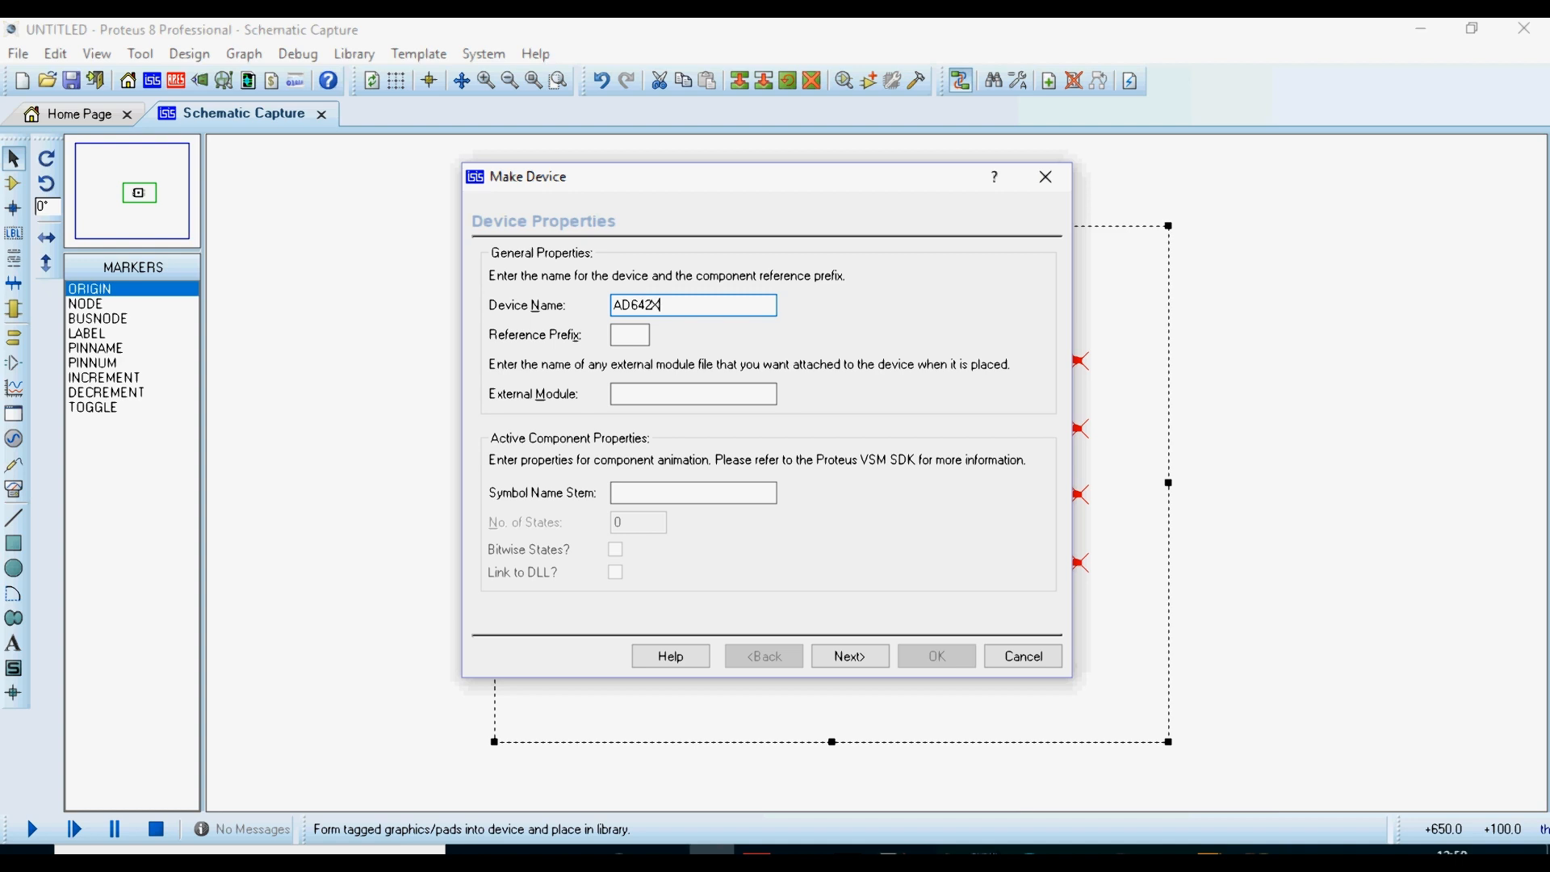
click(640, 336)
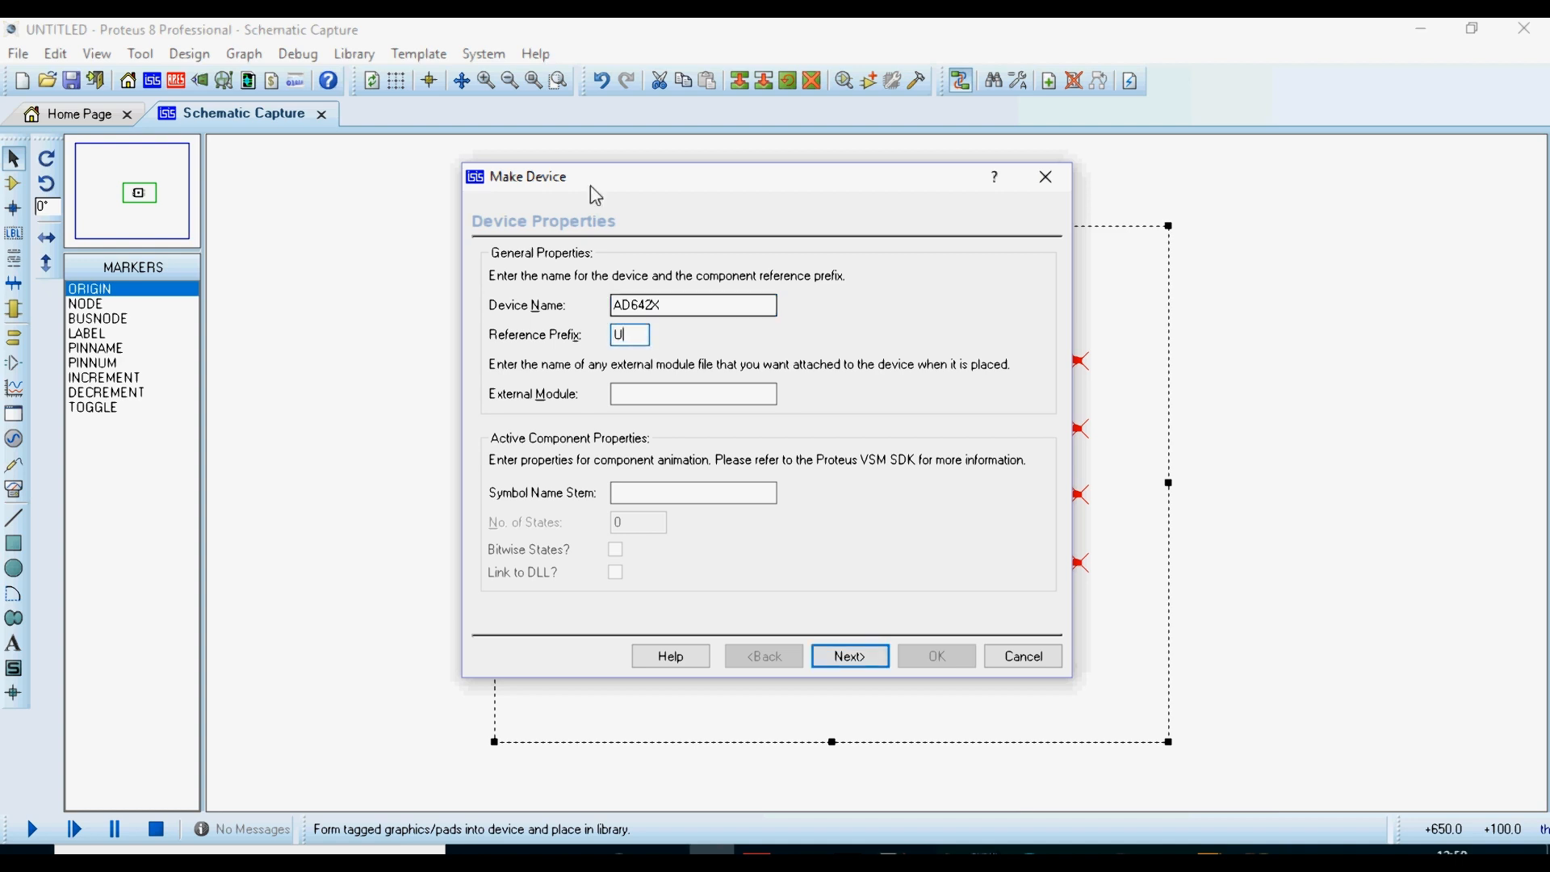
drag(664, 173, 933, 233)
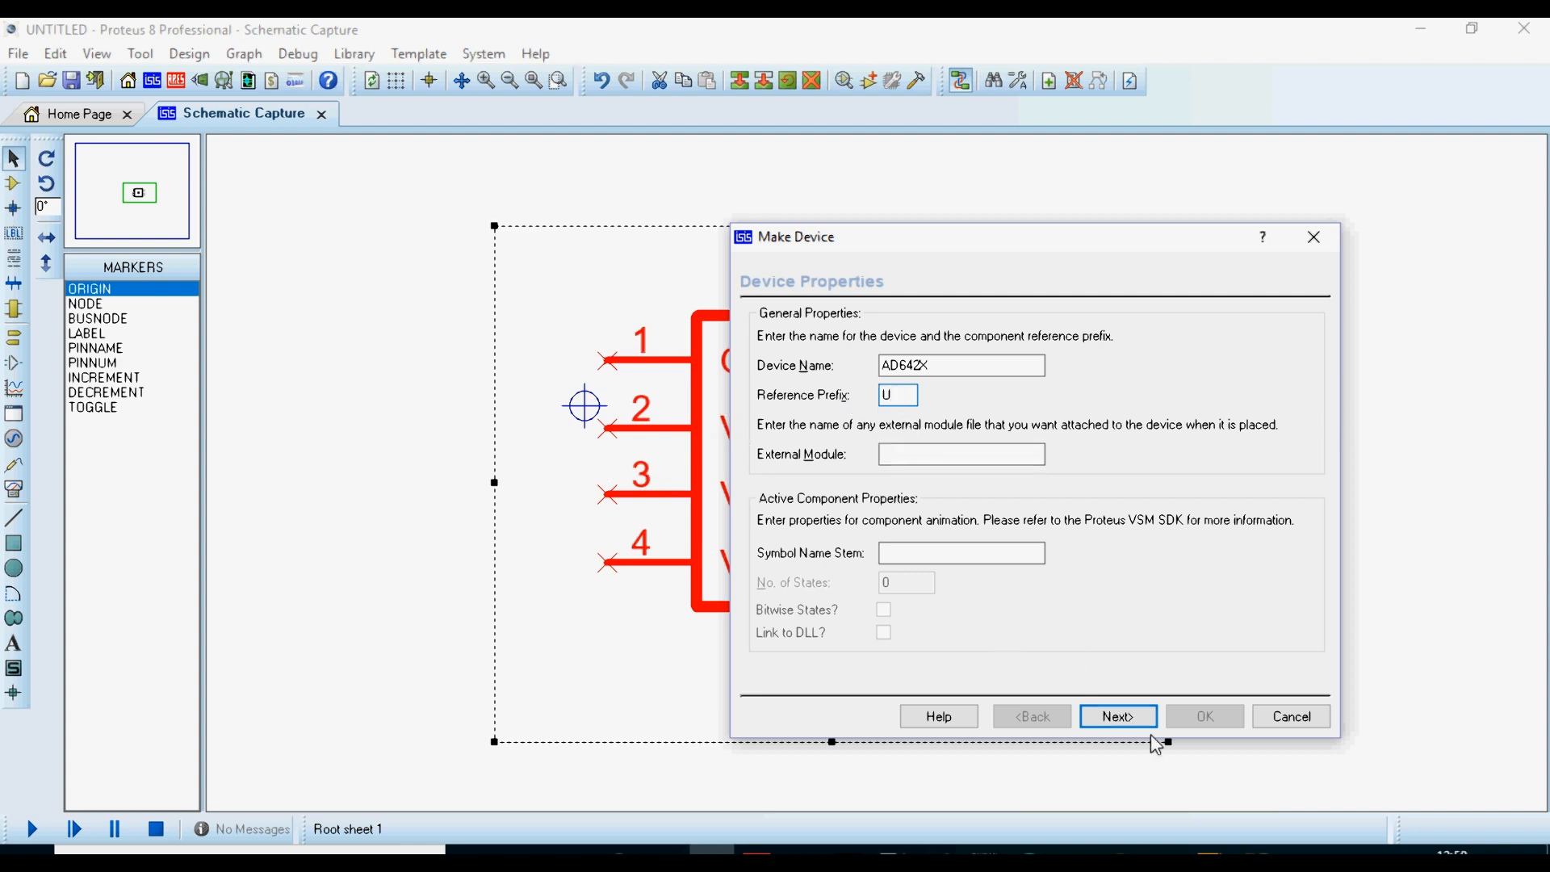
click(1120, 717)
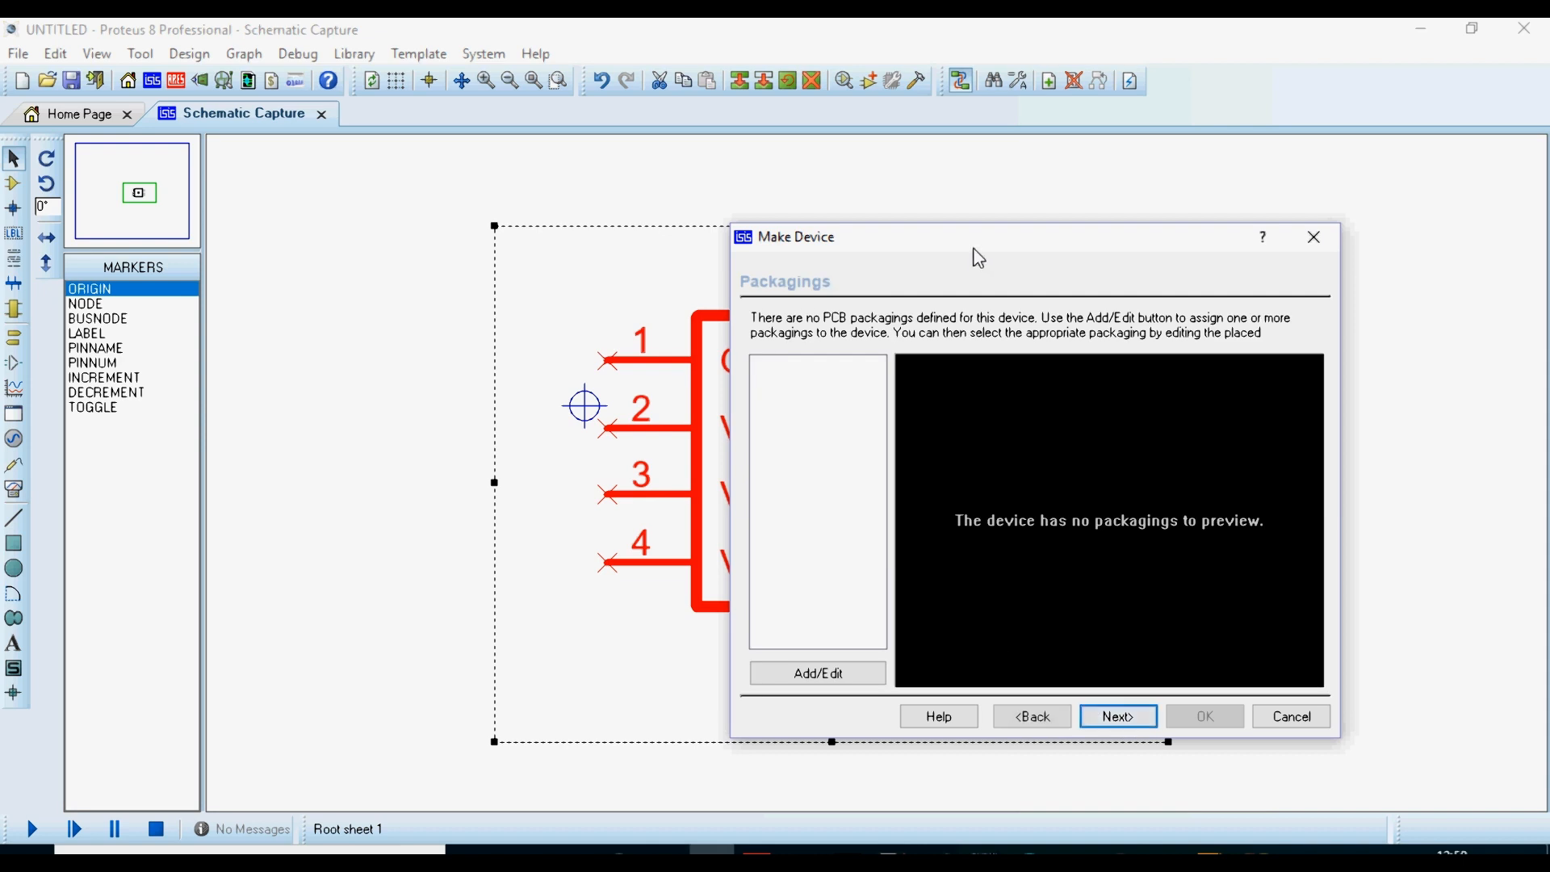
Step: Add the TO77 metal can package, 8 pins, as the device's default packaging and assign it
drag(979, 256, 751, 218)
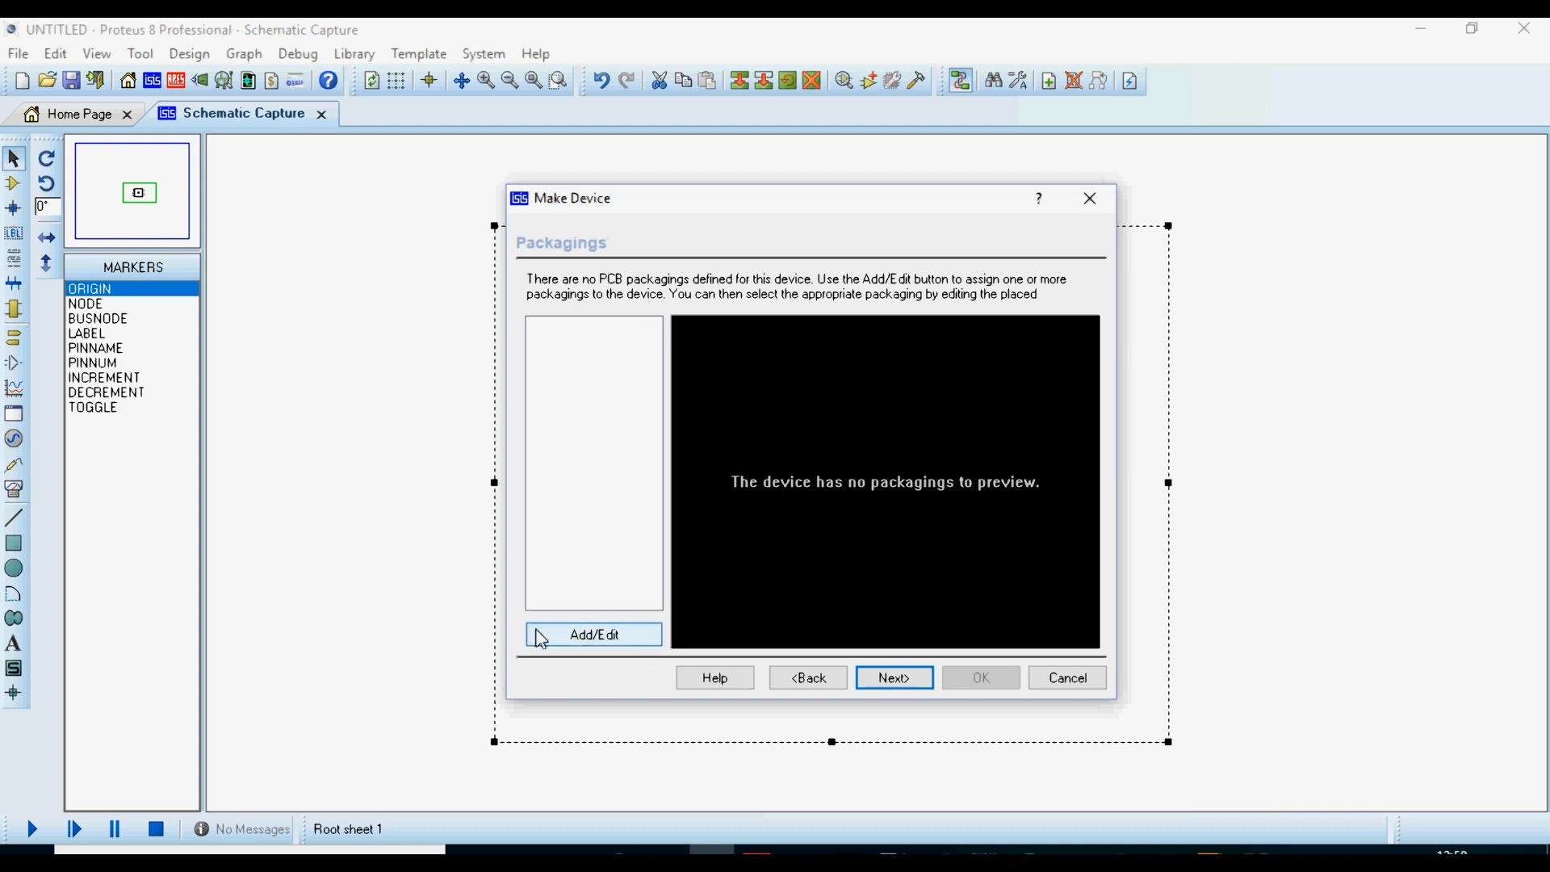
click(585, 638)
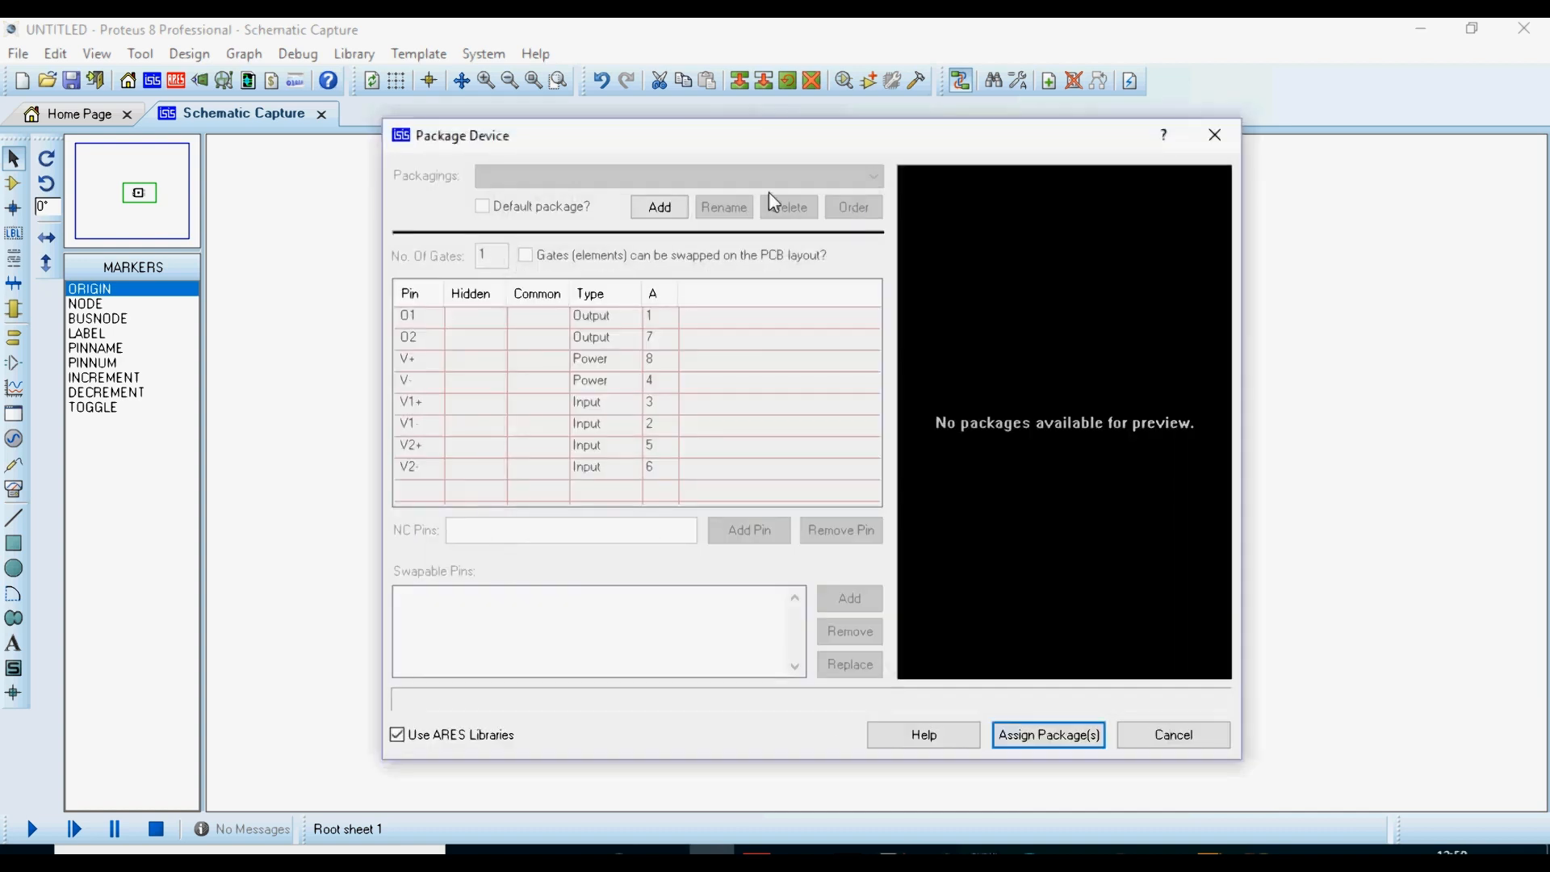
click(660, 208)
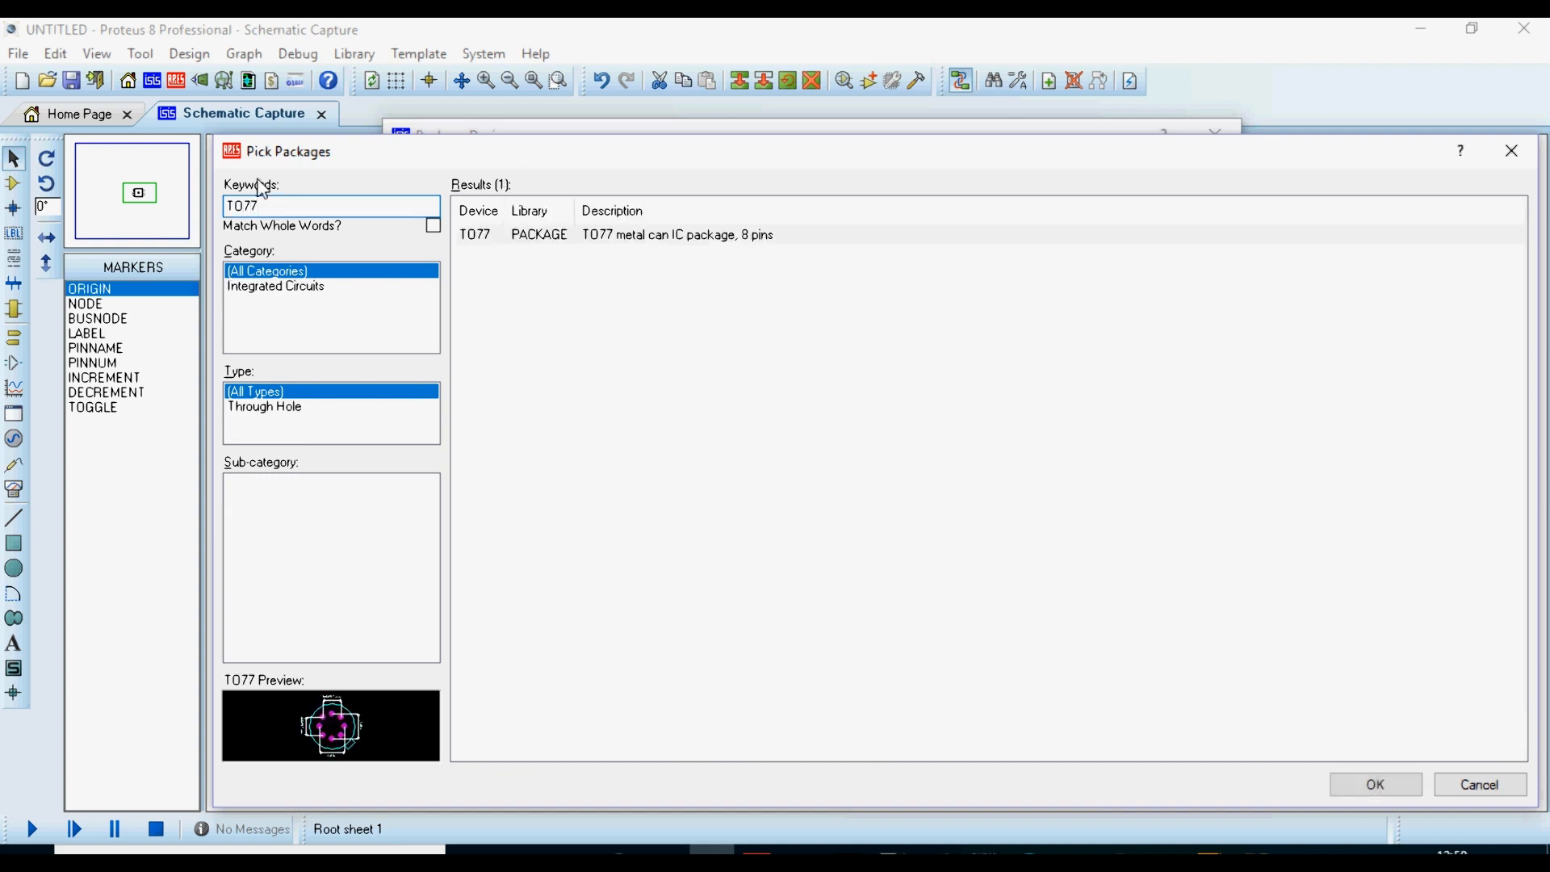
click(618, 239)
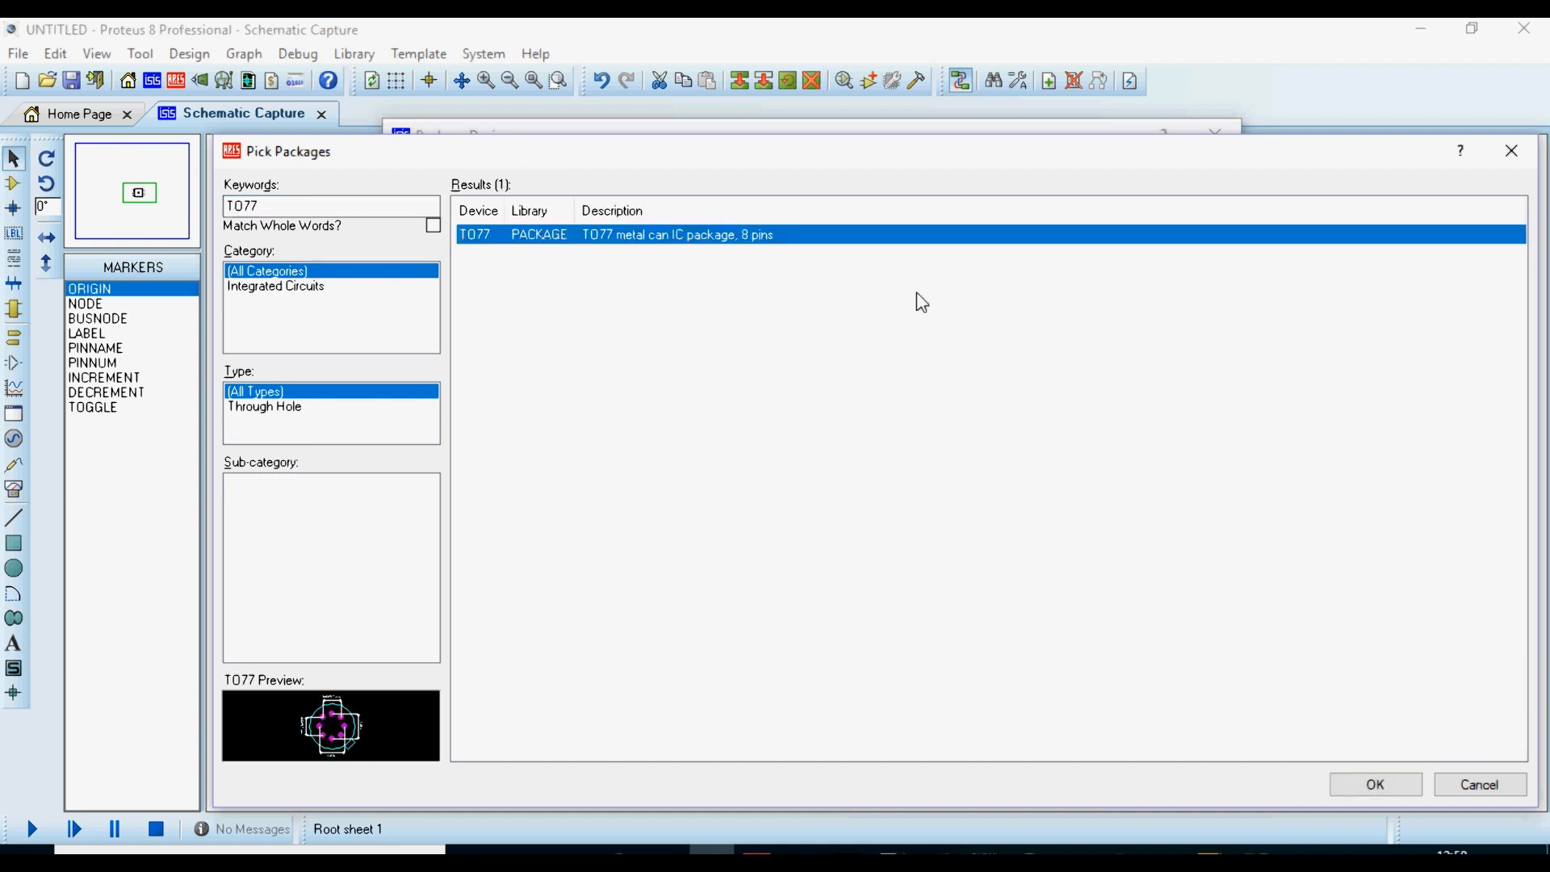
click(1354, 787)
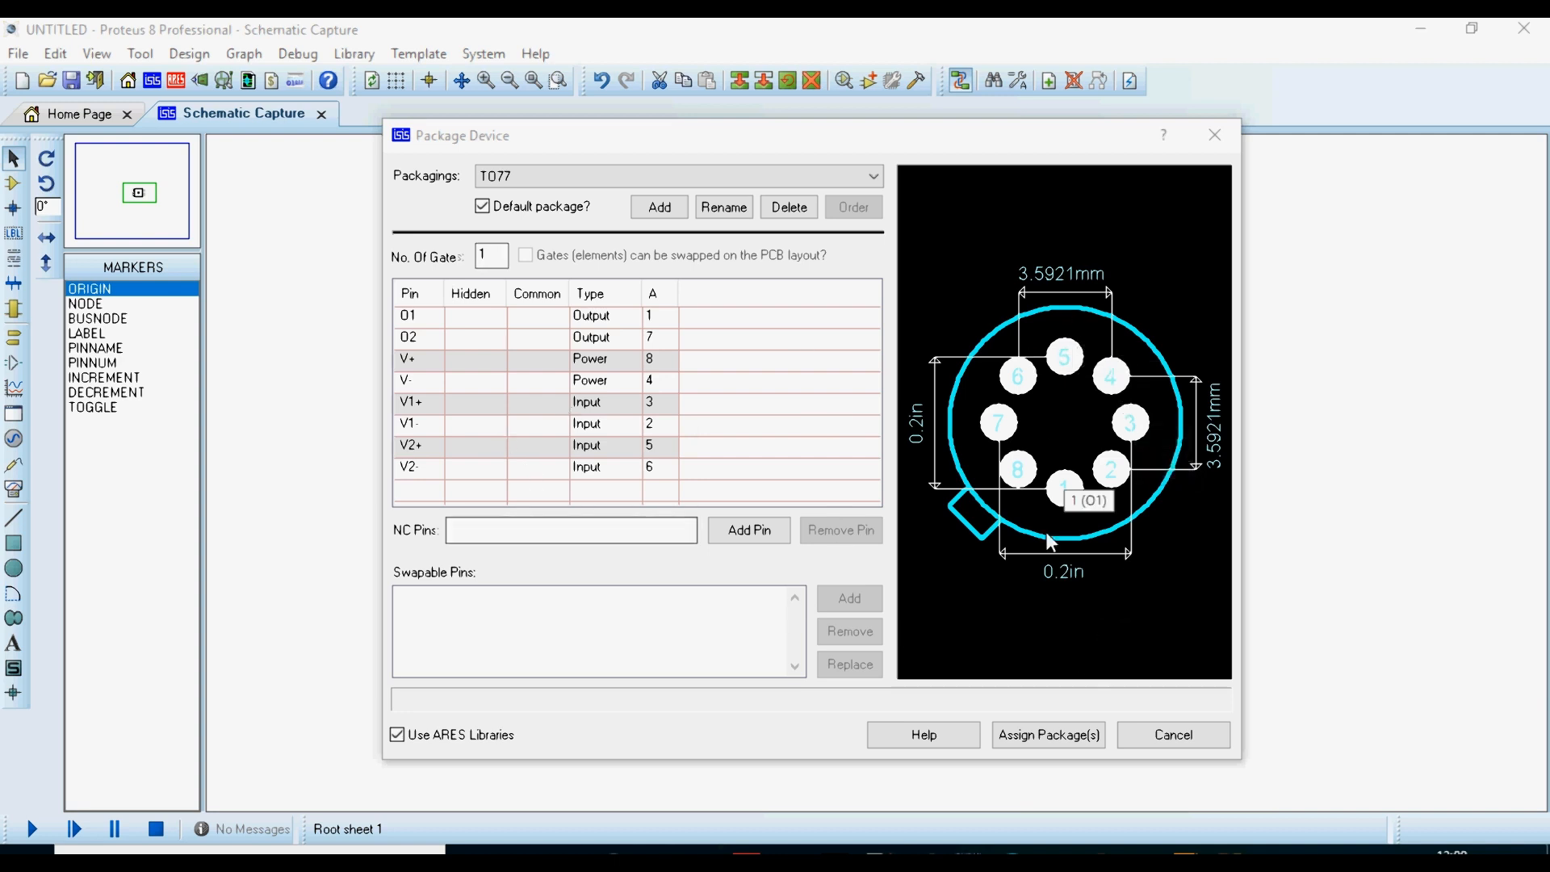
click(1059, 737)
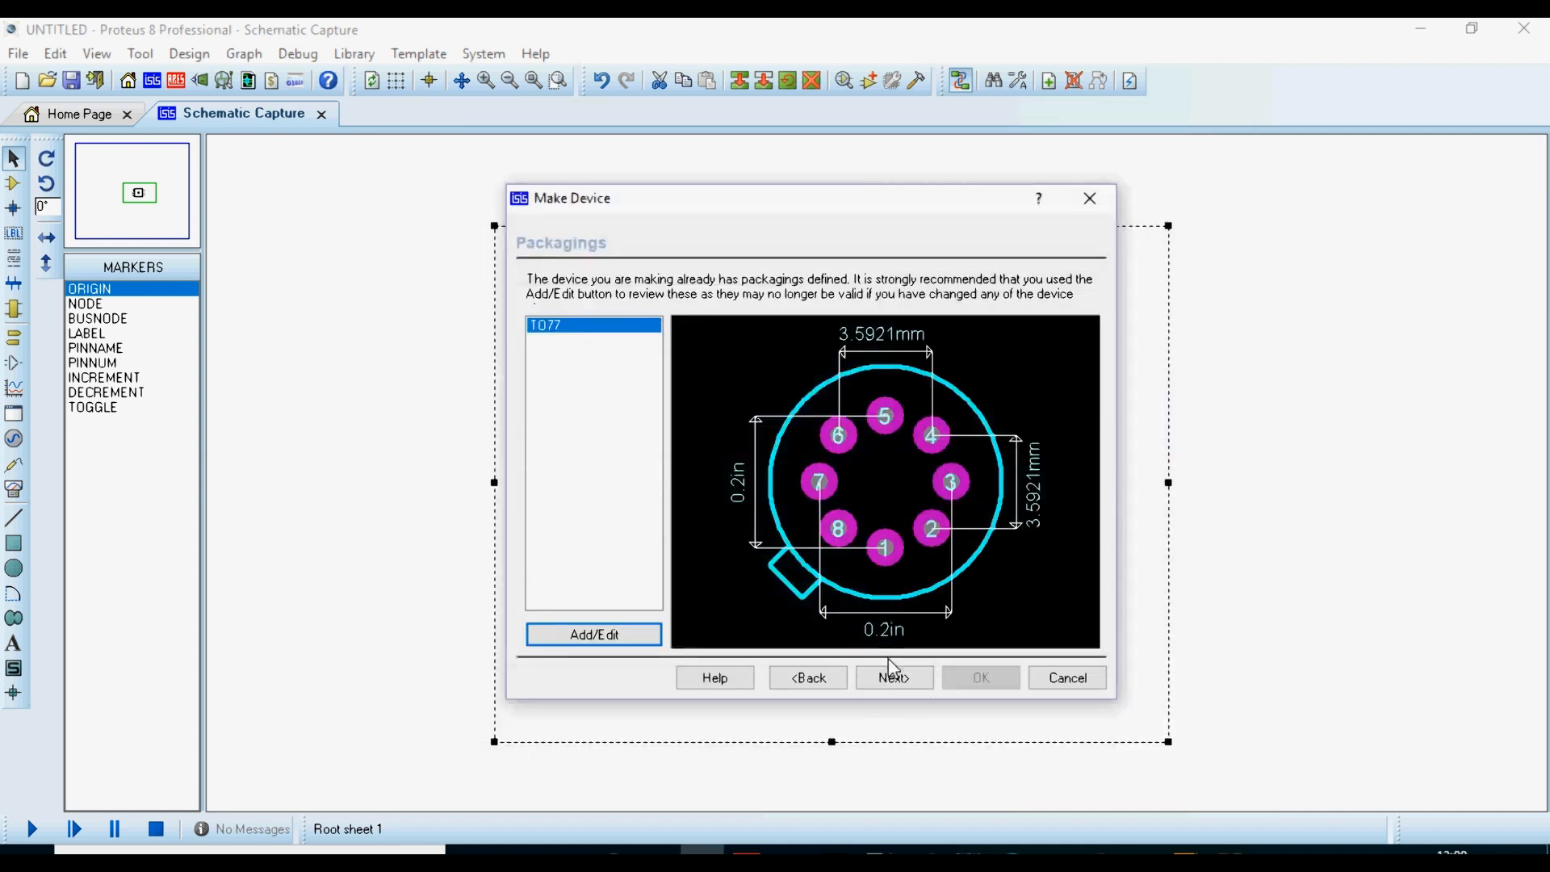
Step: Accept the packaging and default component properties, and leave the data sheet and help file blank
click(895, 679)
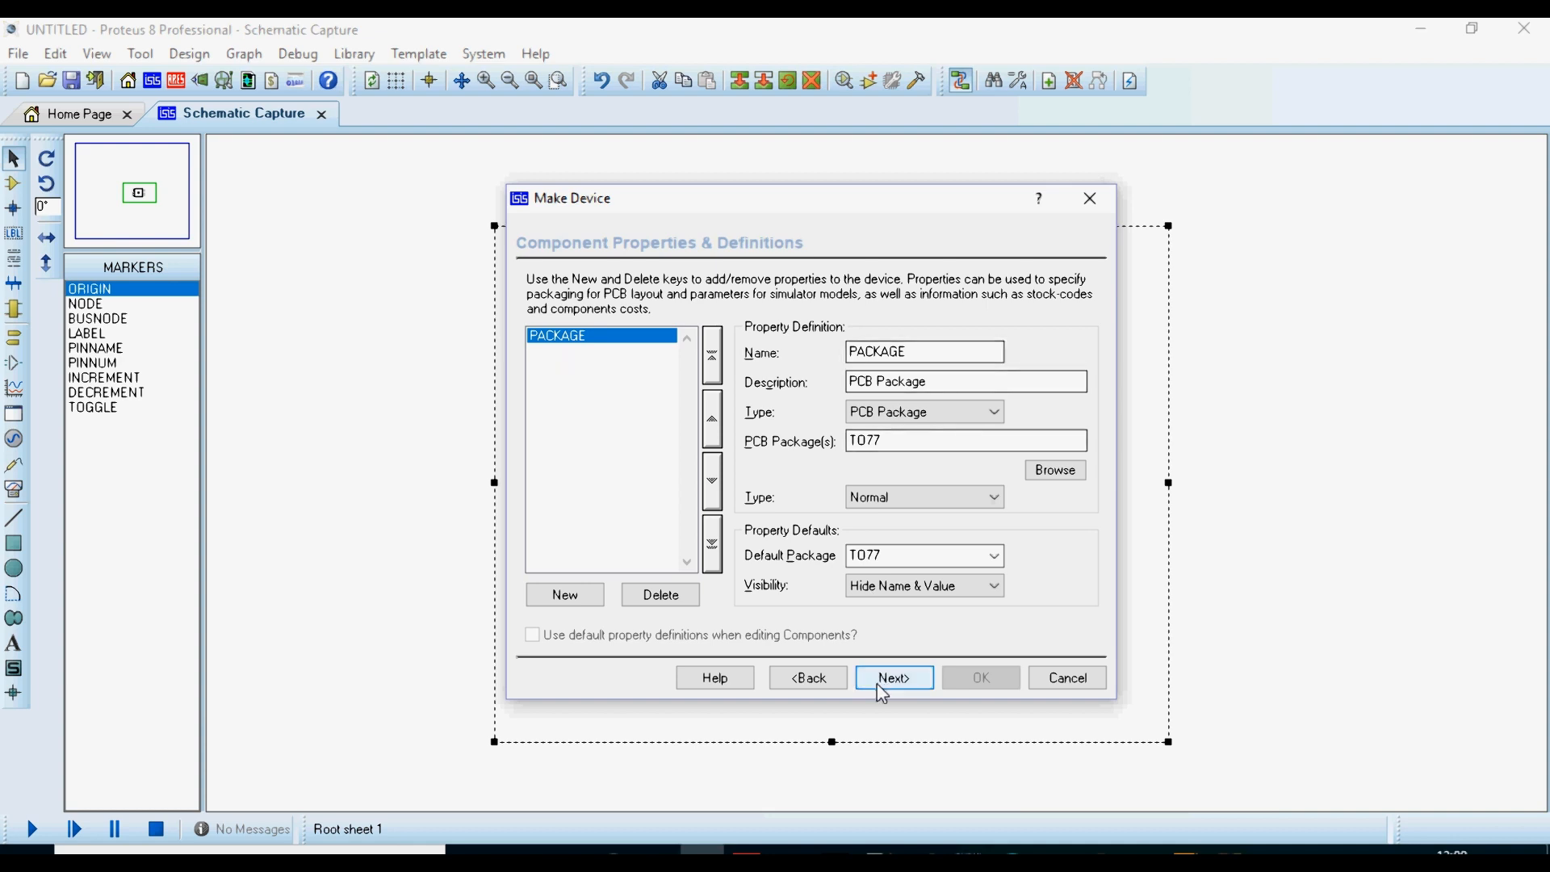
click(898, 675)
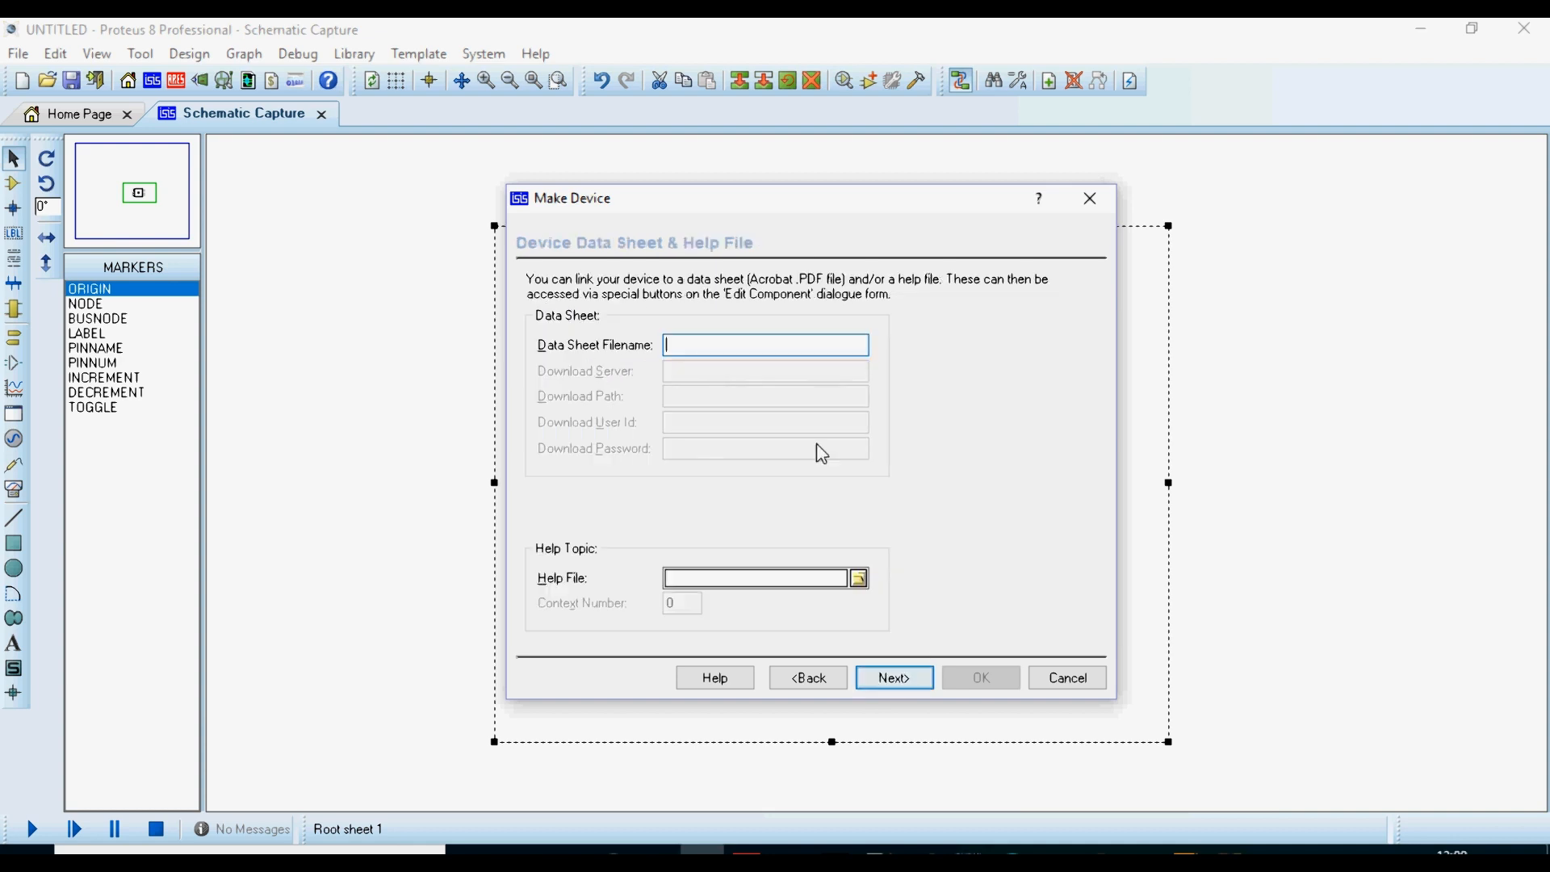
click(889, 677)
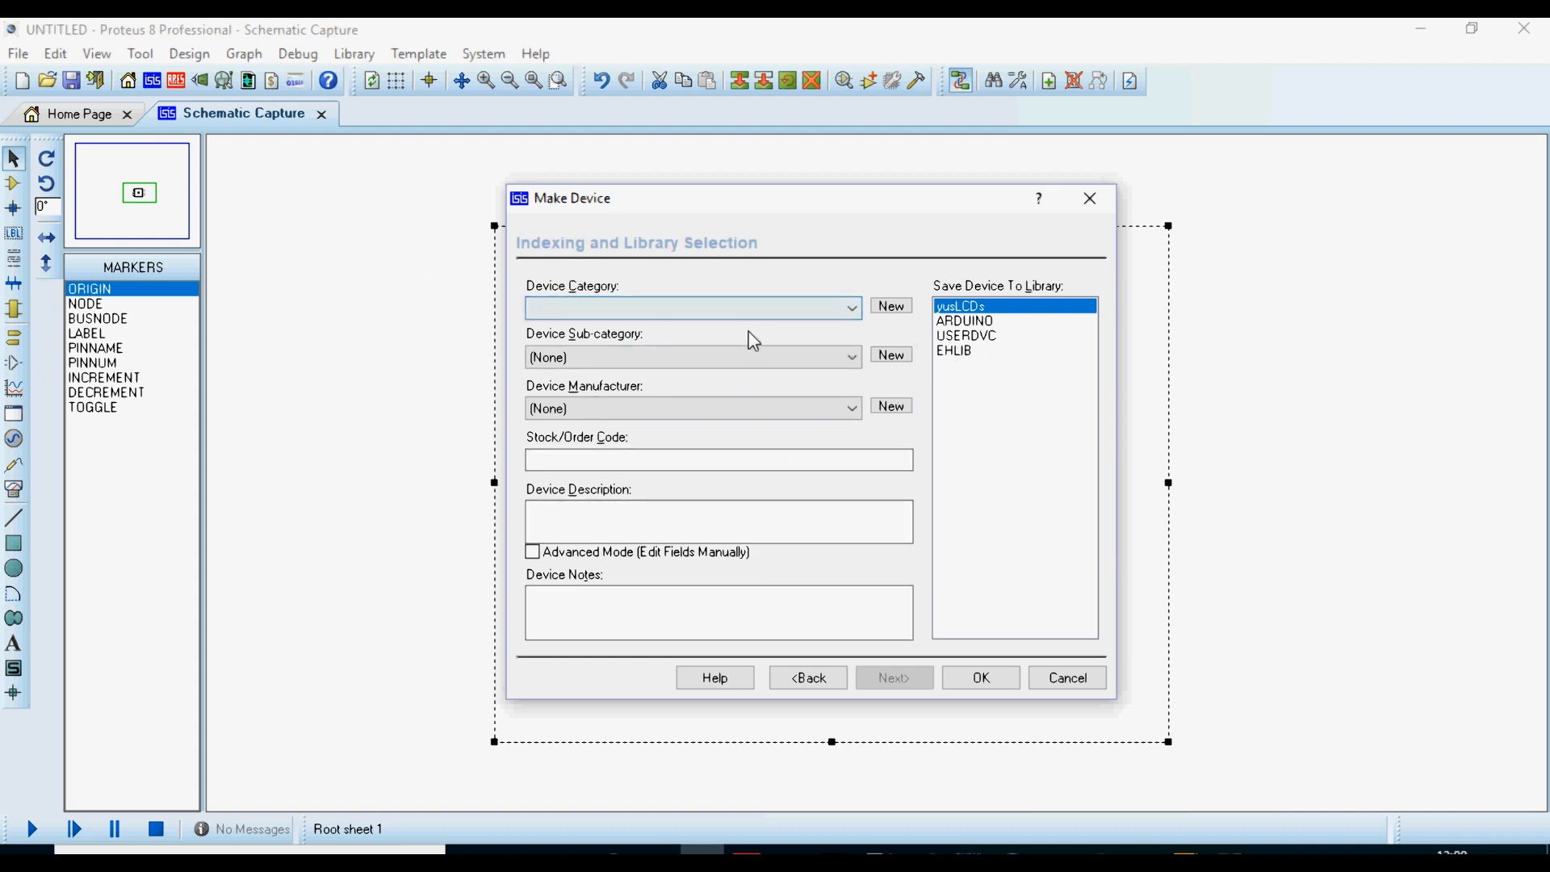
Step: Index the device under category Analog ICs, sub-category Amplifiers and manufacturer Analog Devices, and save it to the EHLIB library
click(628, 309)
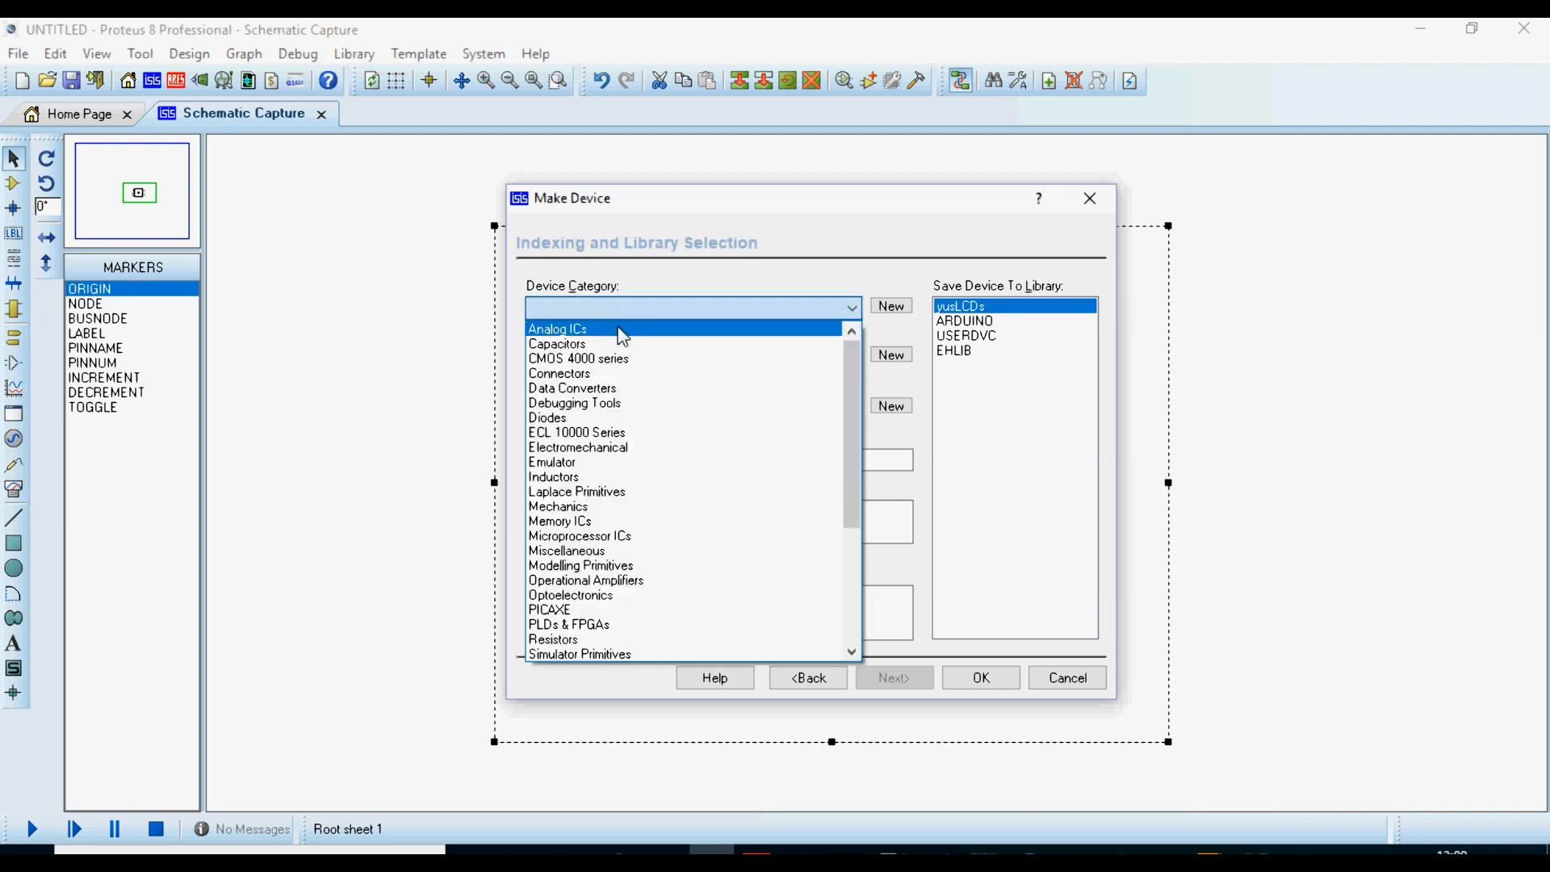
click(621, 330)
click(608, 358)
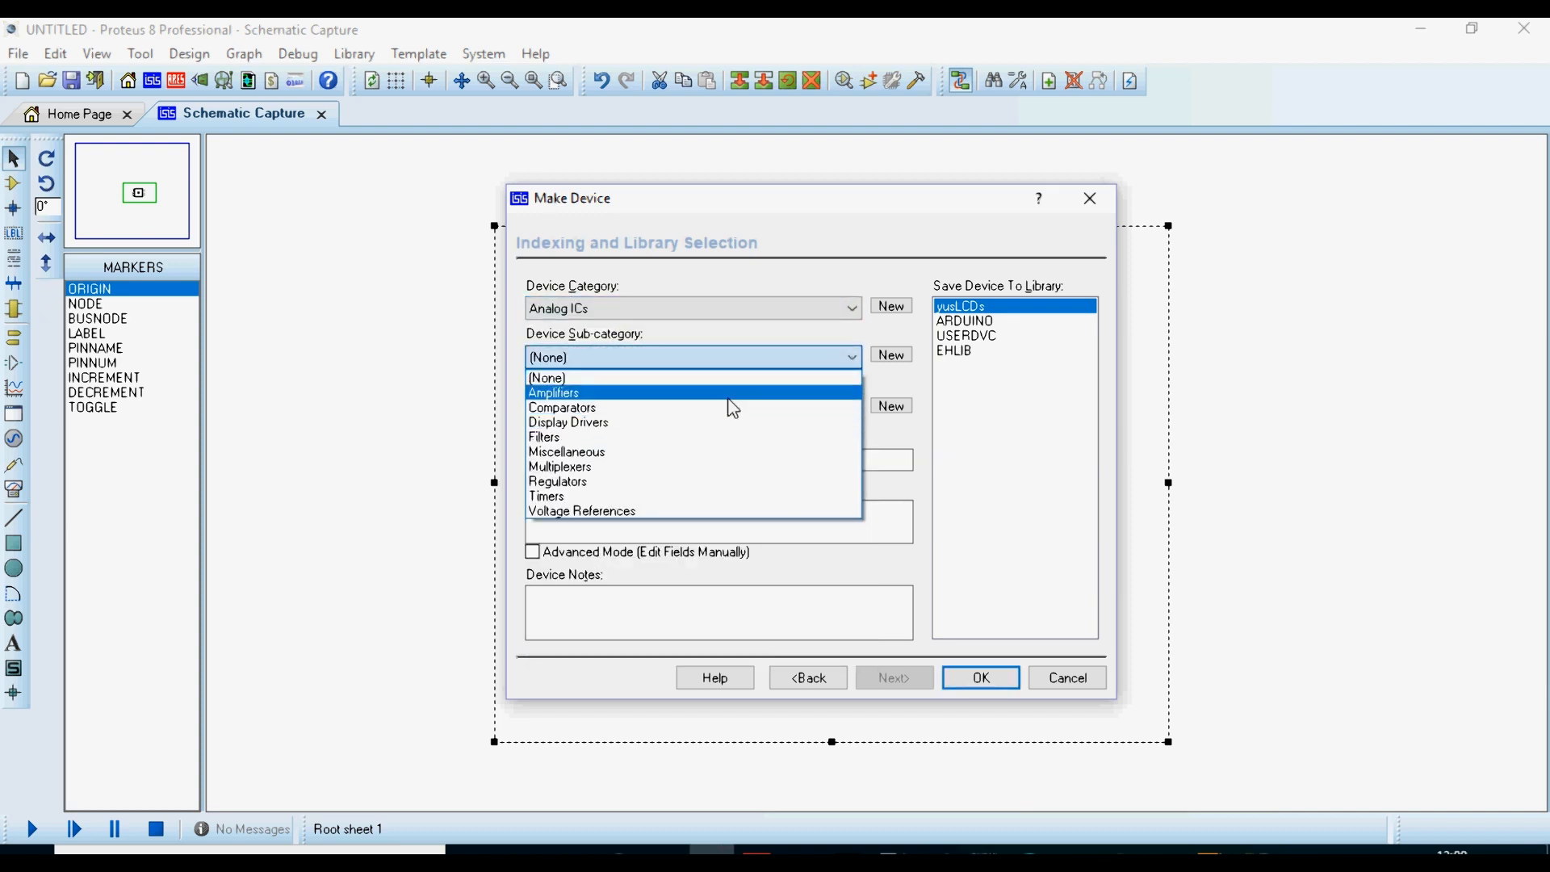
click(730, 395)
click(616, 410)
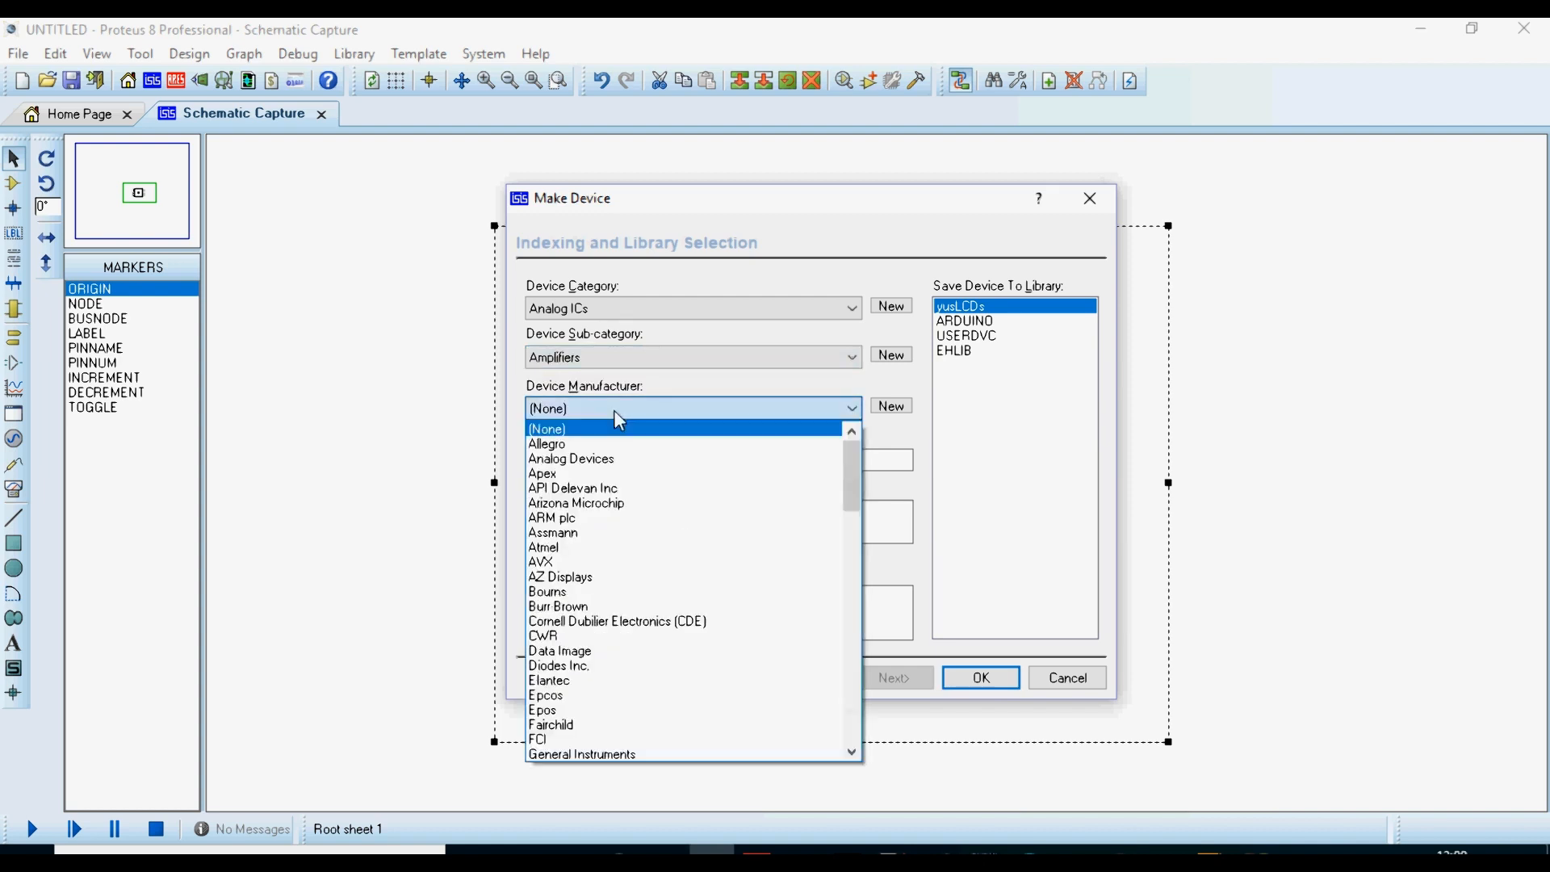
click(622, 459)
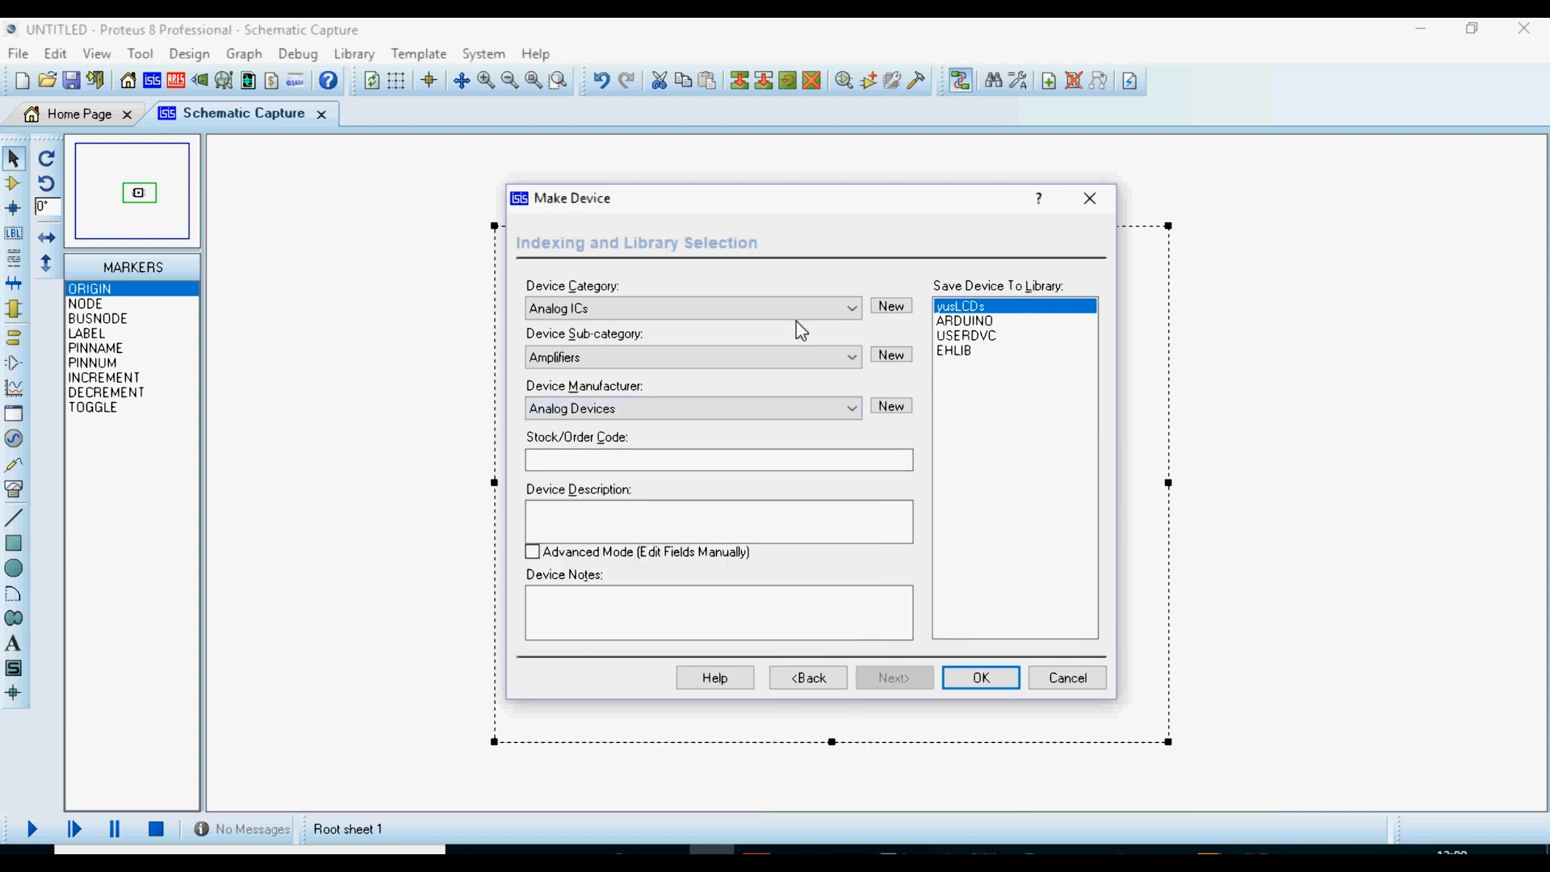
click(961, 355)
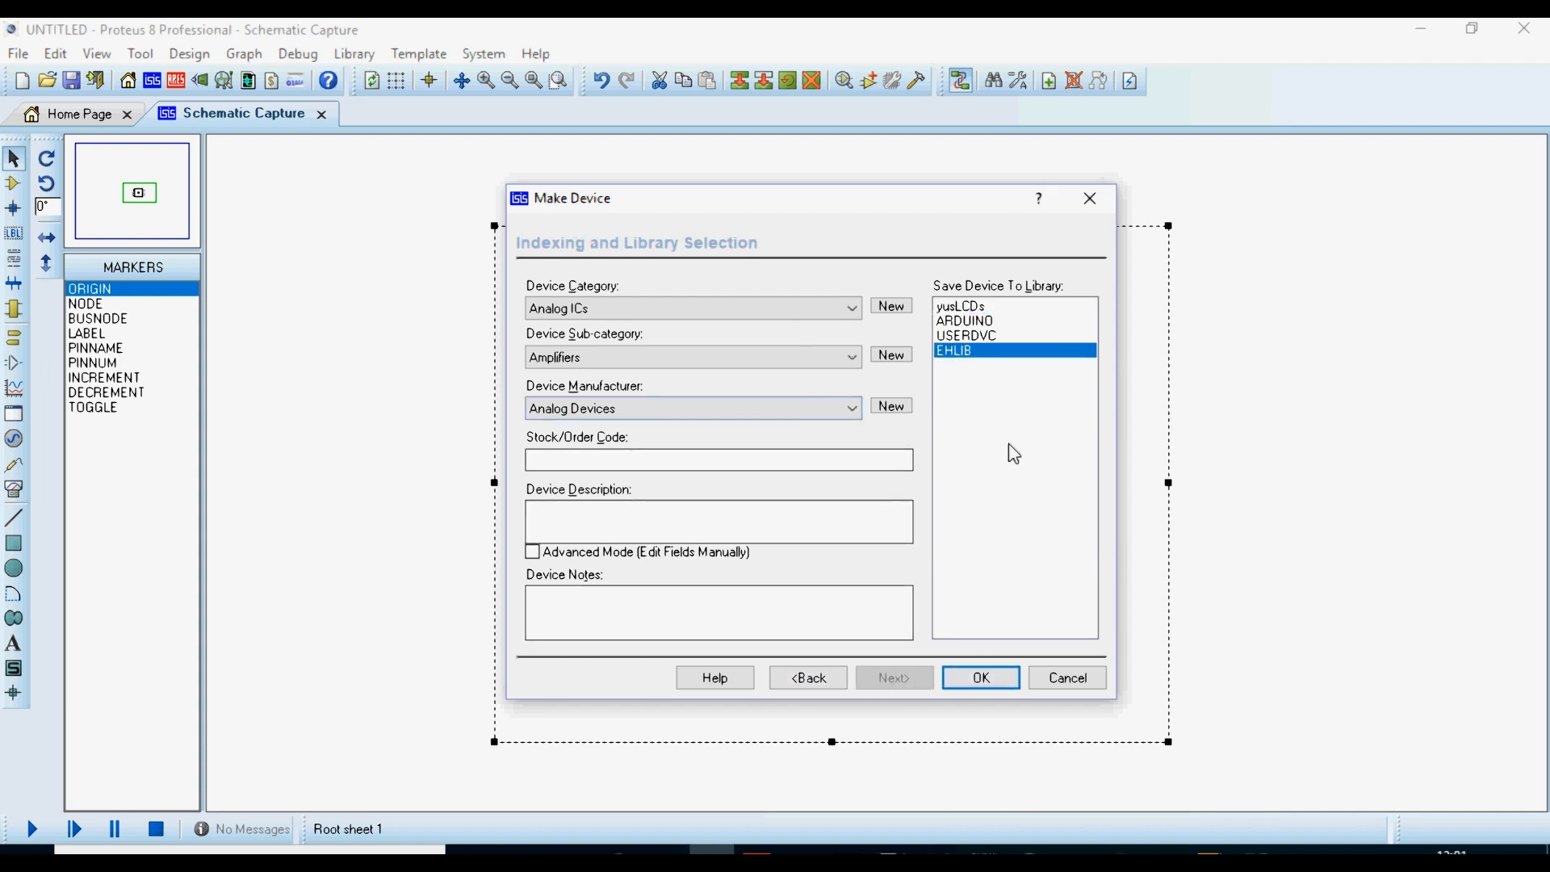
click(983, 683)
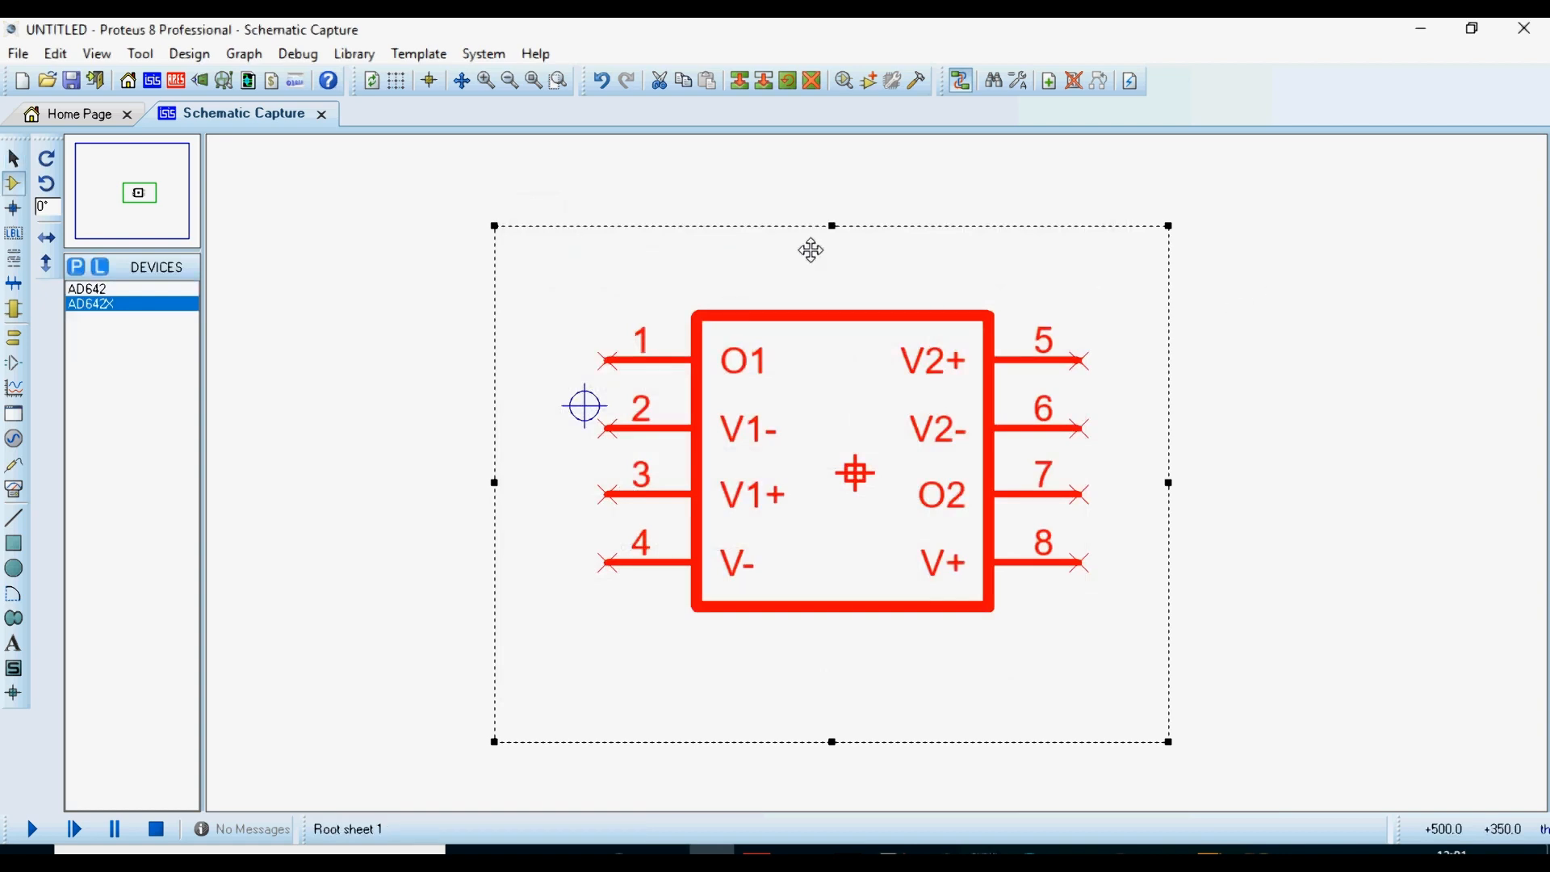
Step: Delete the whole original drawn symbol, including its pins and origin marker, from the sheet
scroll(811, 250, down, 1)
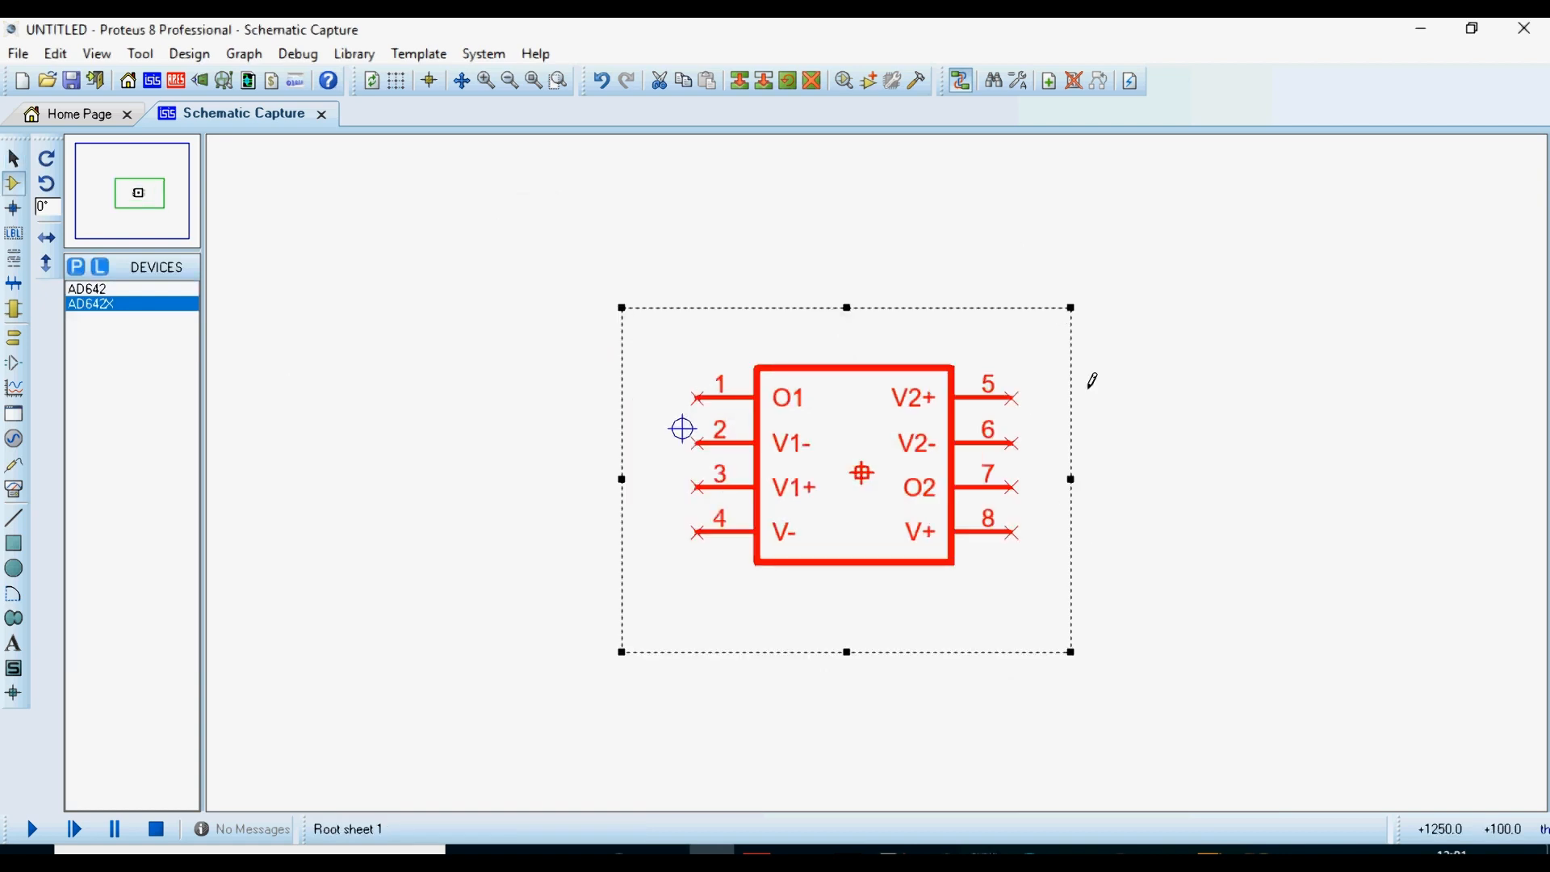
click(564, 271)
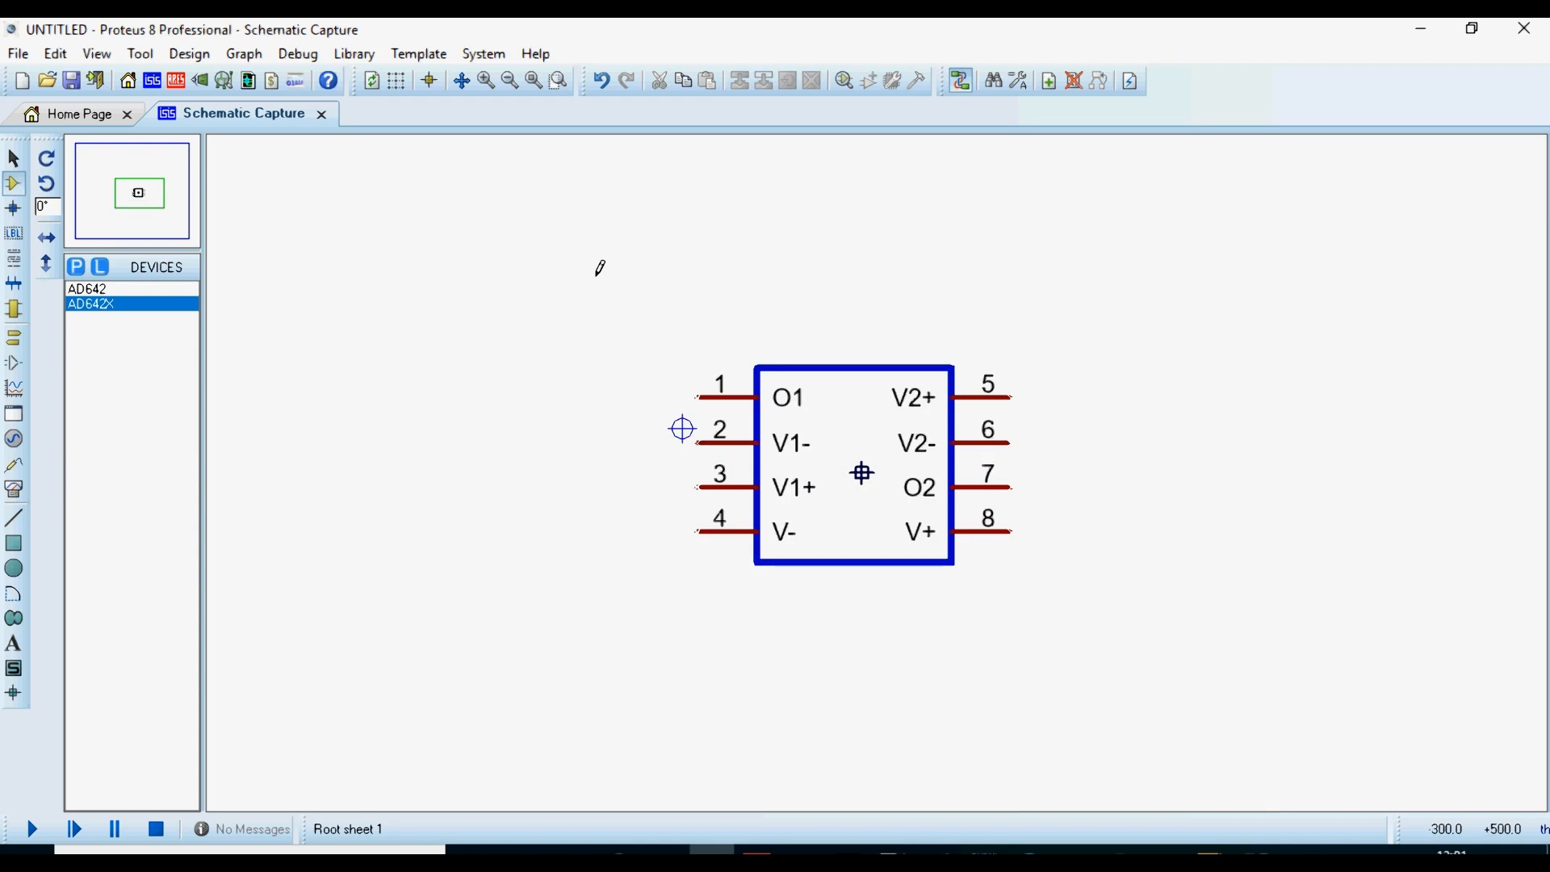
drag(547, 233, 1132, 653)
key(Delete)
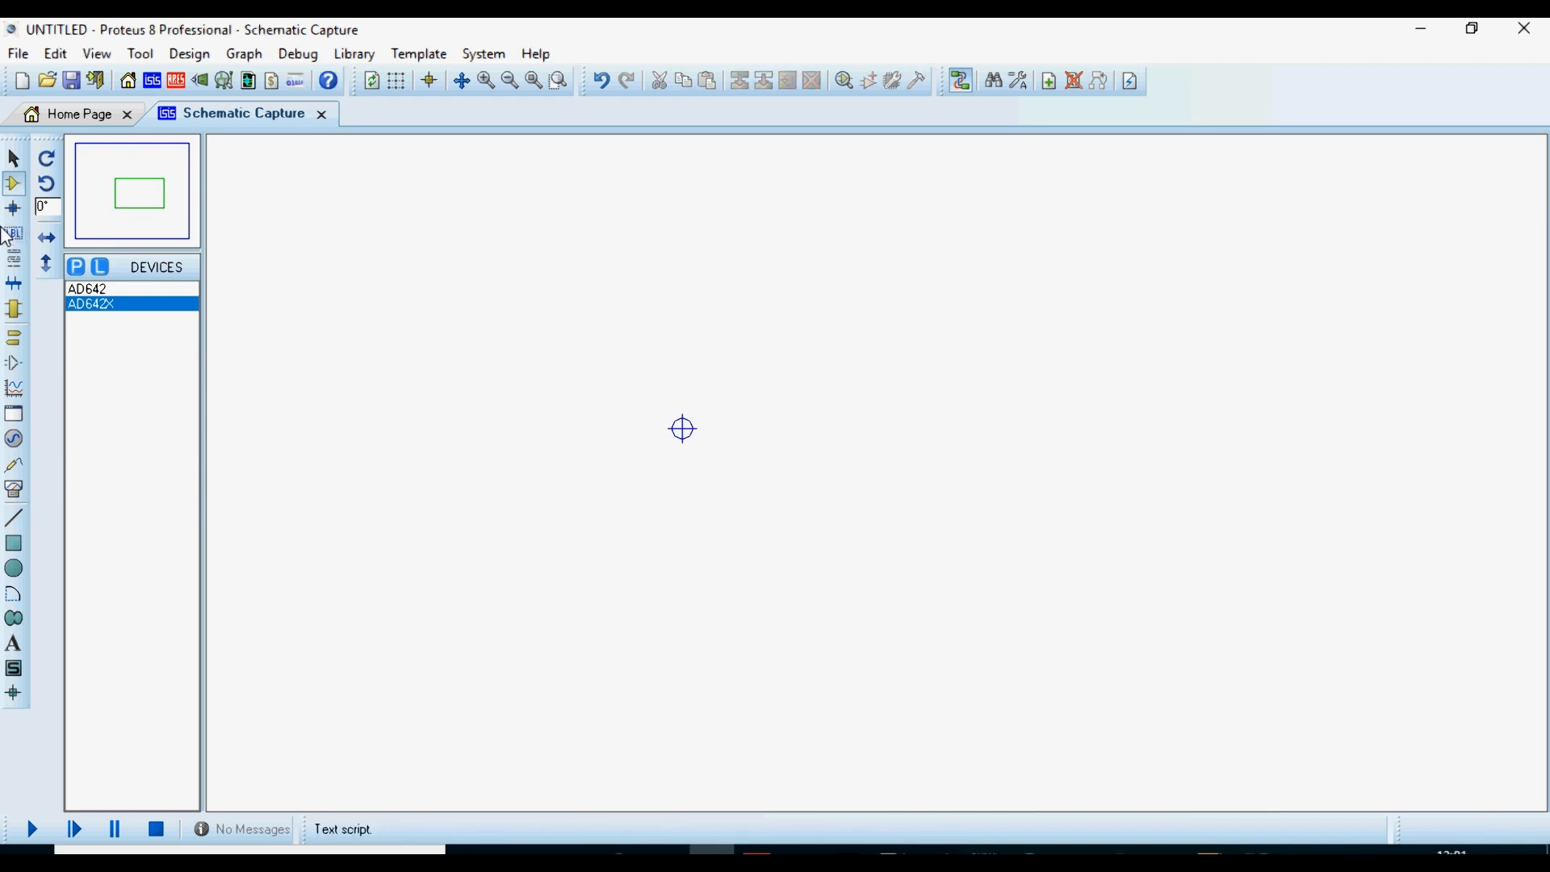
Step: Search the device library for AD642, pick AD642X from EHLIB and place it on the sheet
click(77, 266)
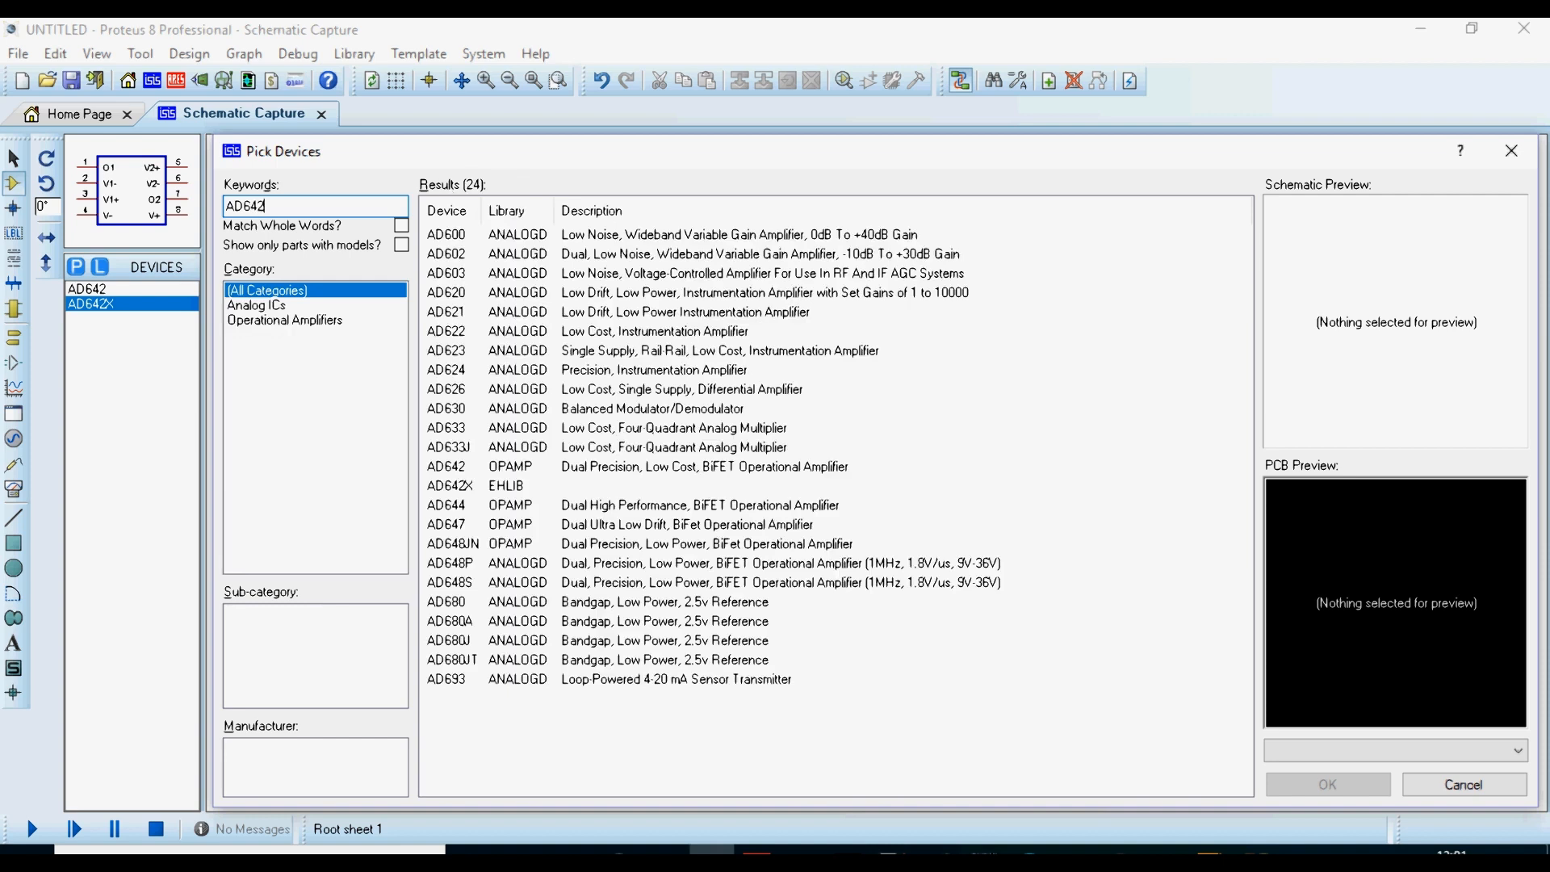
text(K)
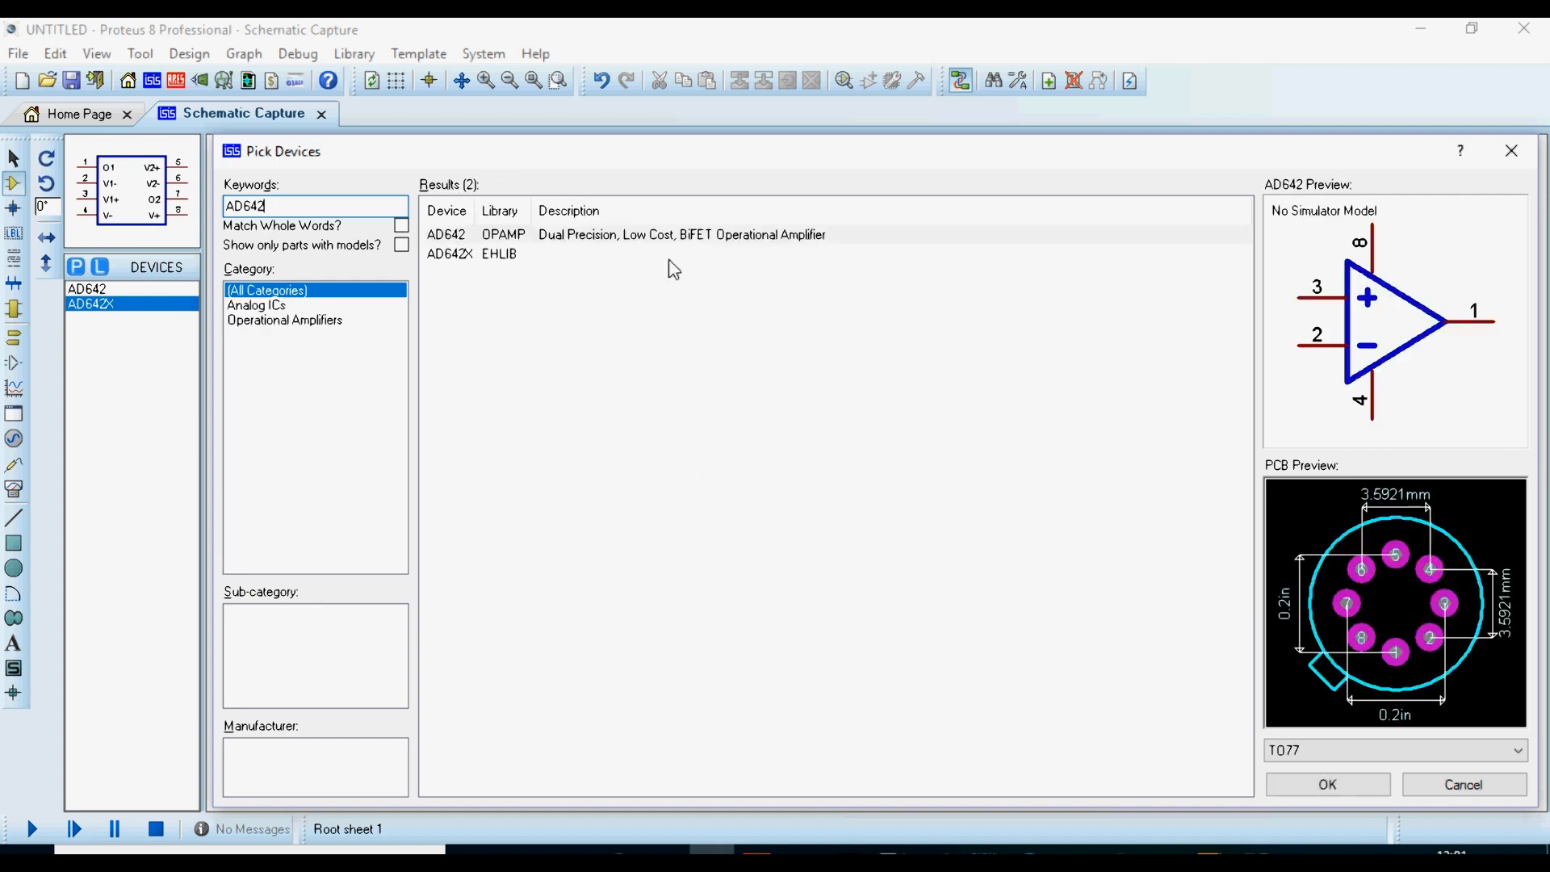
click(482, 255)
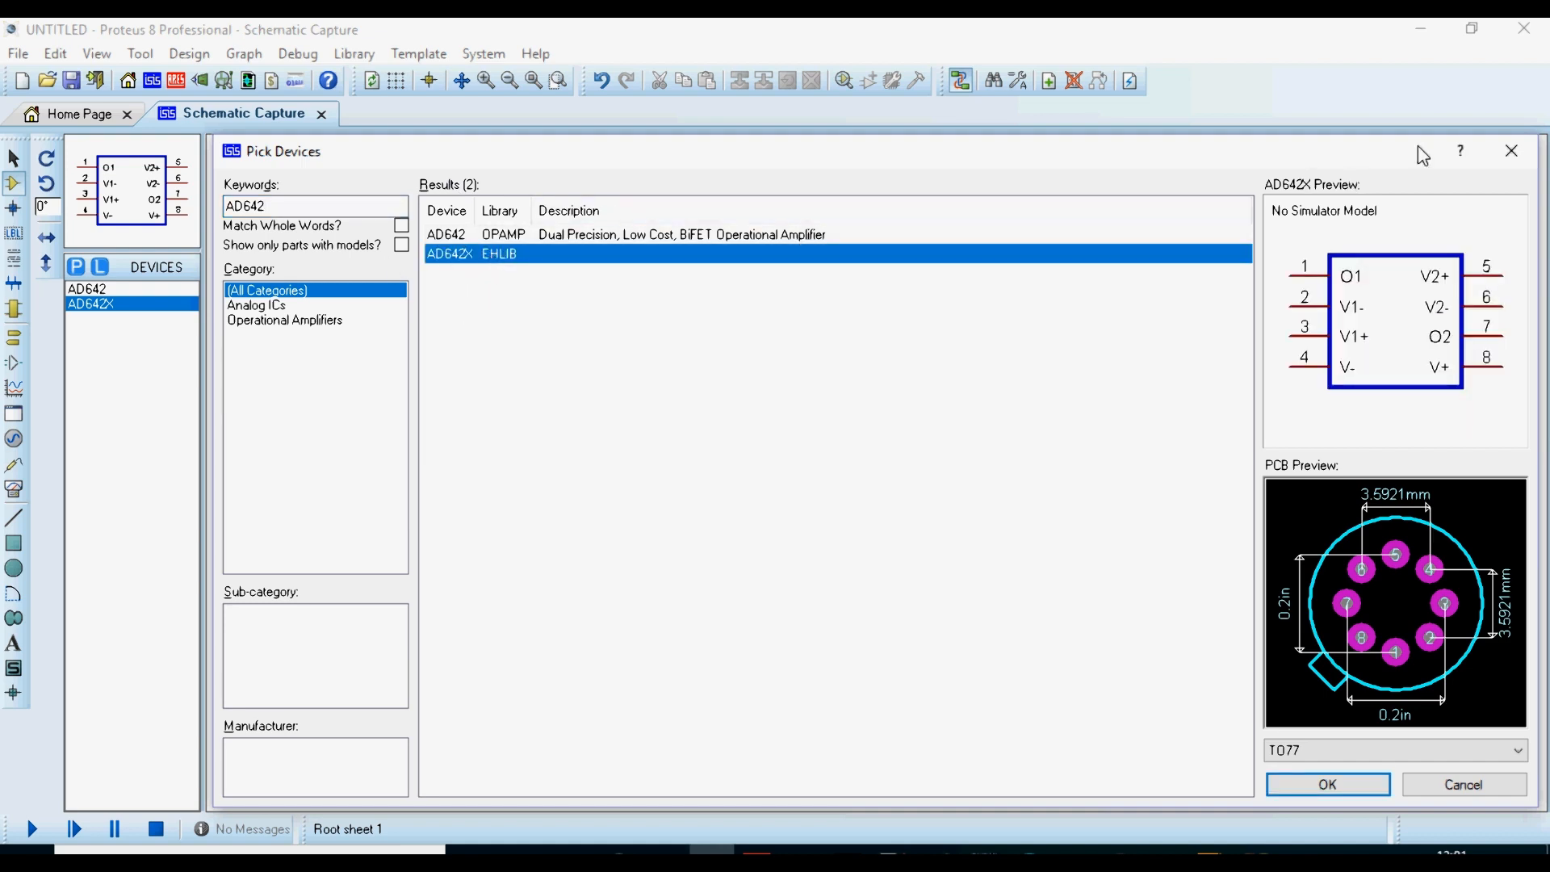
click(1332, 792)
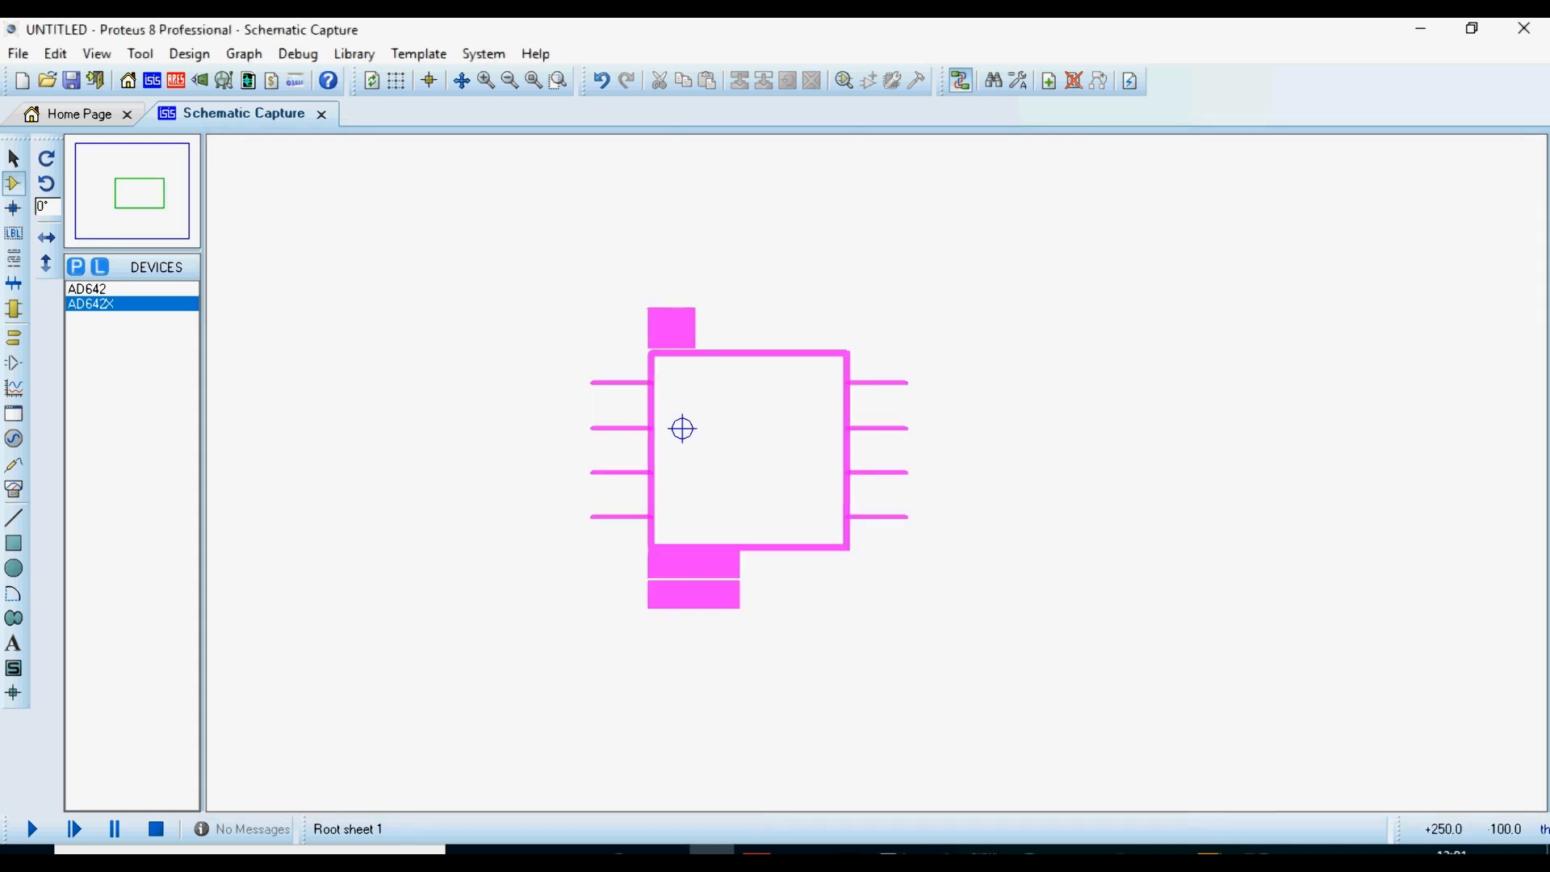
click(874, 496)
scroll(879, 460, up, 1)
scroll(816, 380, down, 3)
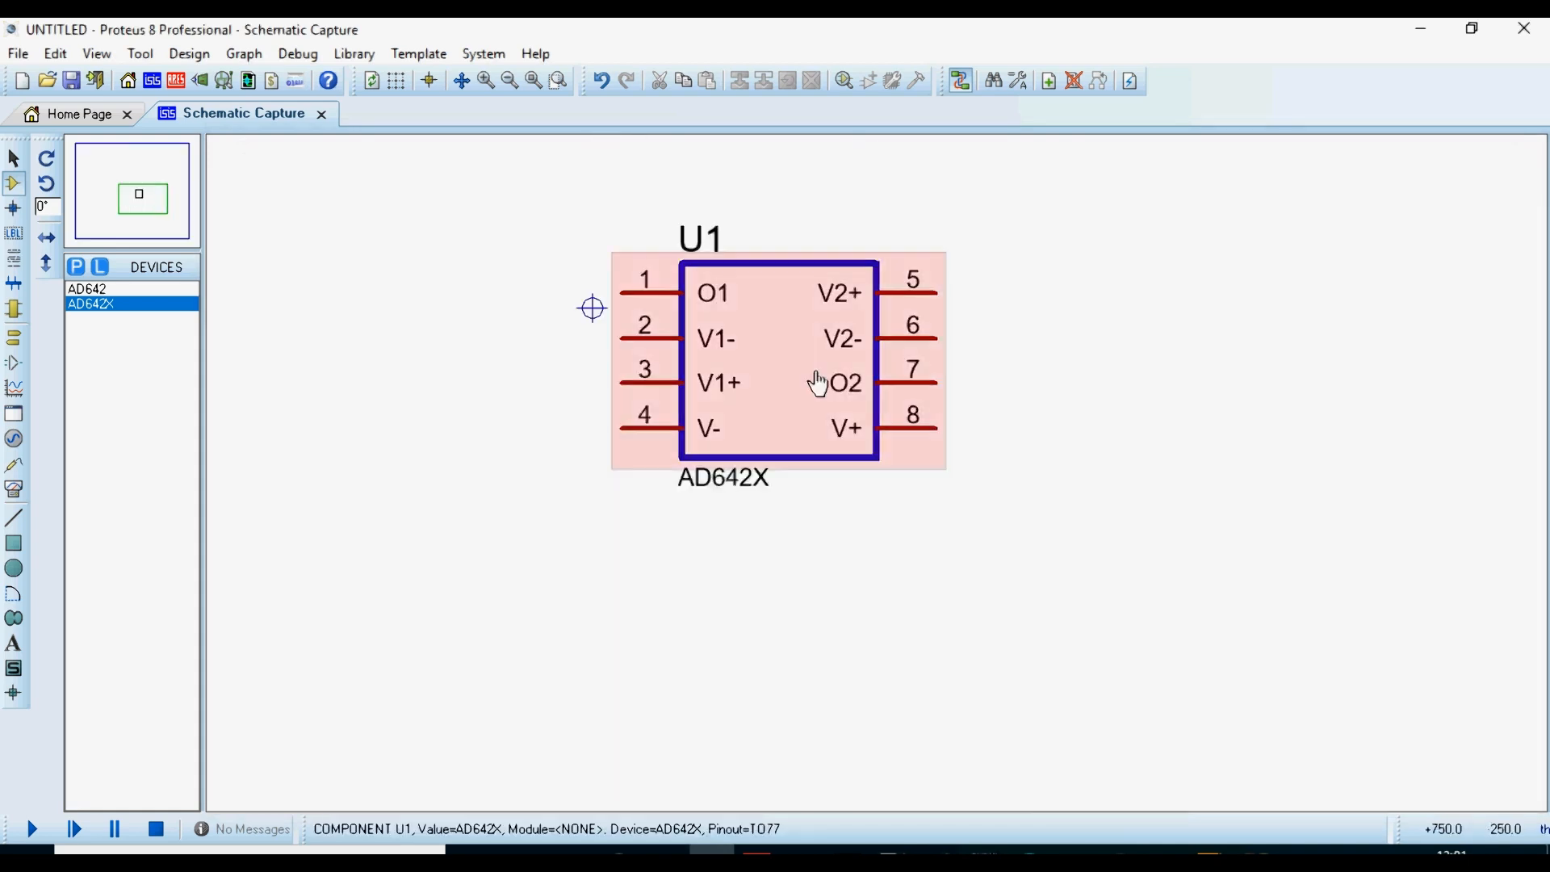
Step: Shift the placed device U1 to the left and place three more AD642X instances beside and below it
click(816, 401)
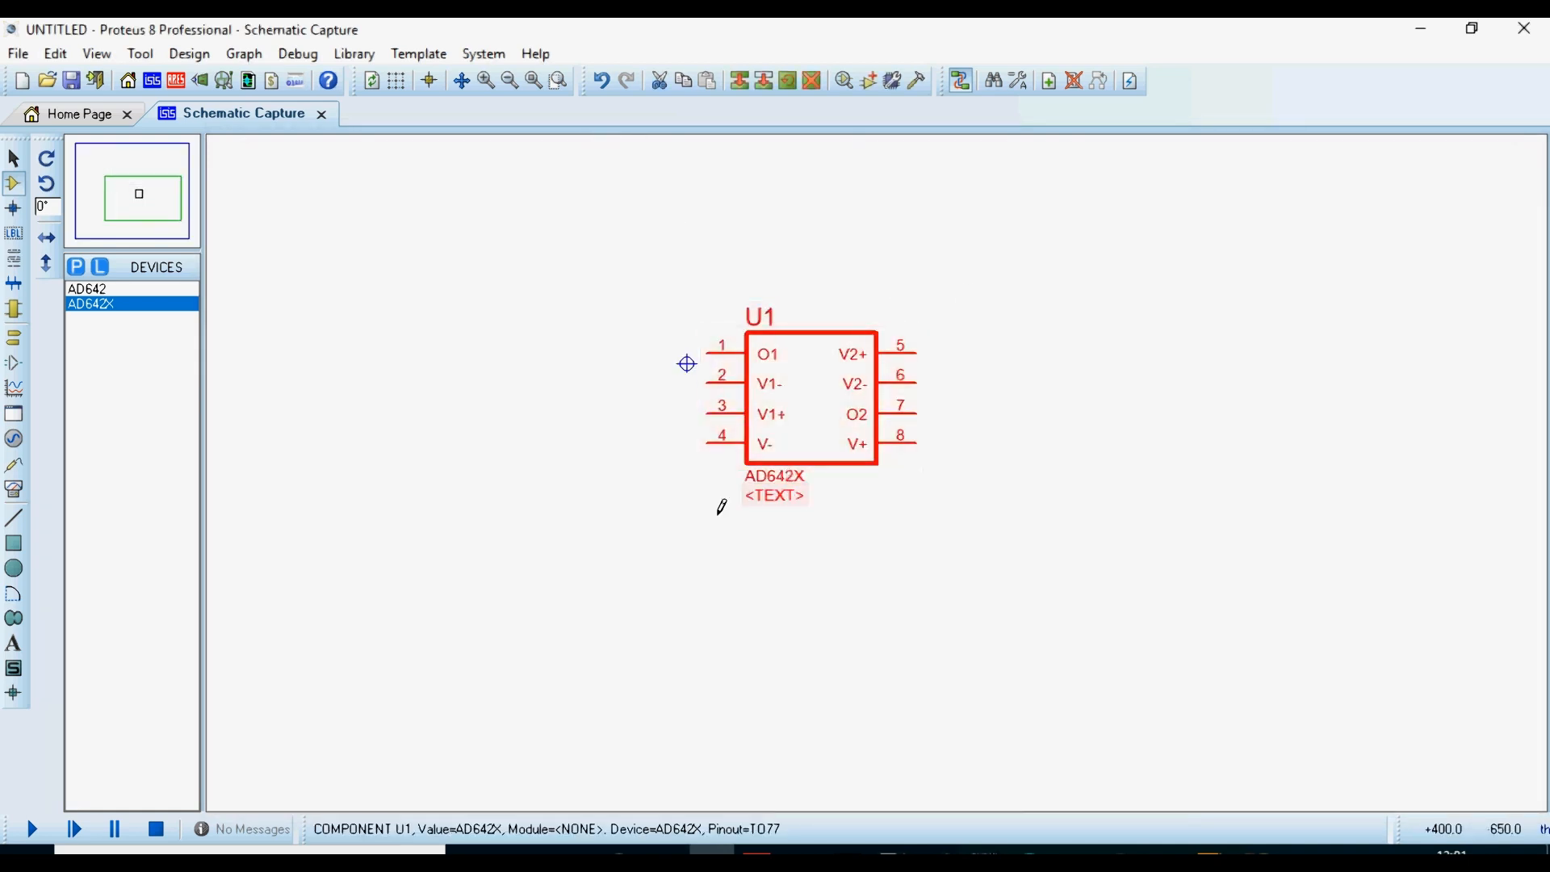
drag(816, 408, 667, 398)
click(1034, 436)
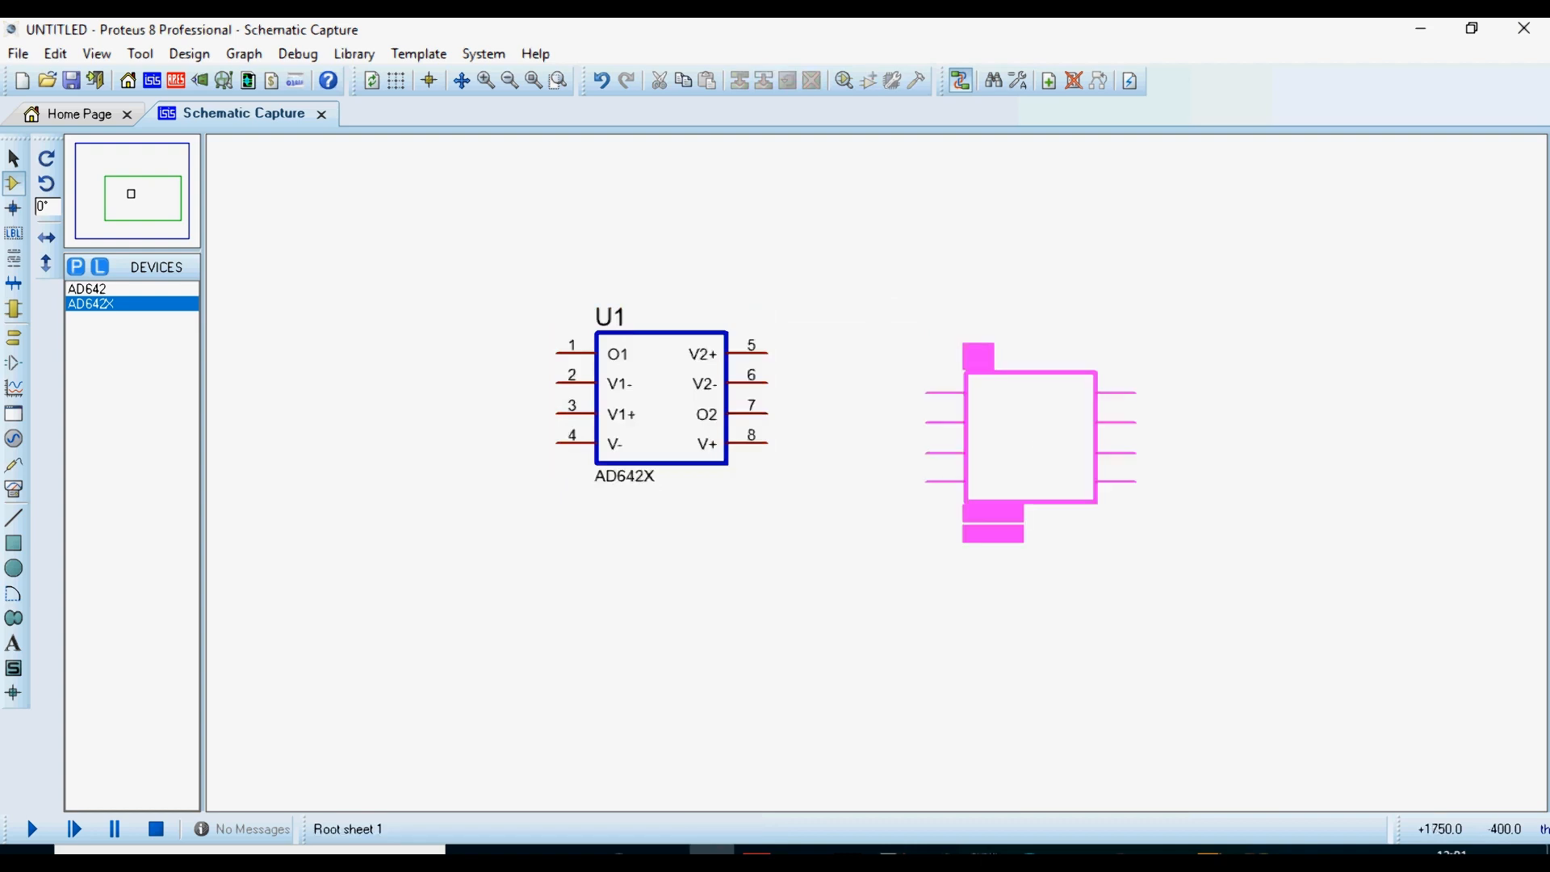
click(962, 420)
click(763, 594)
click(613, 660)
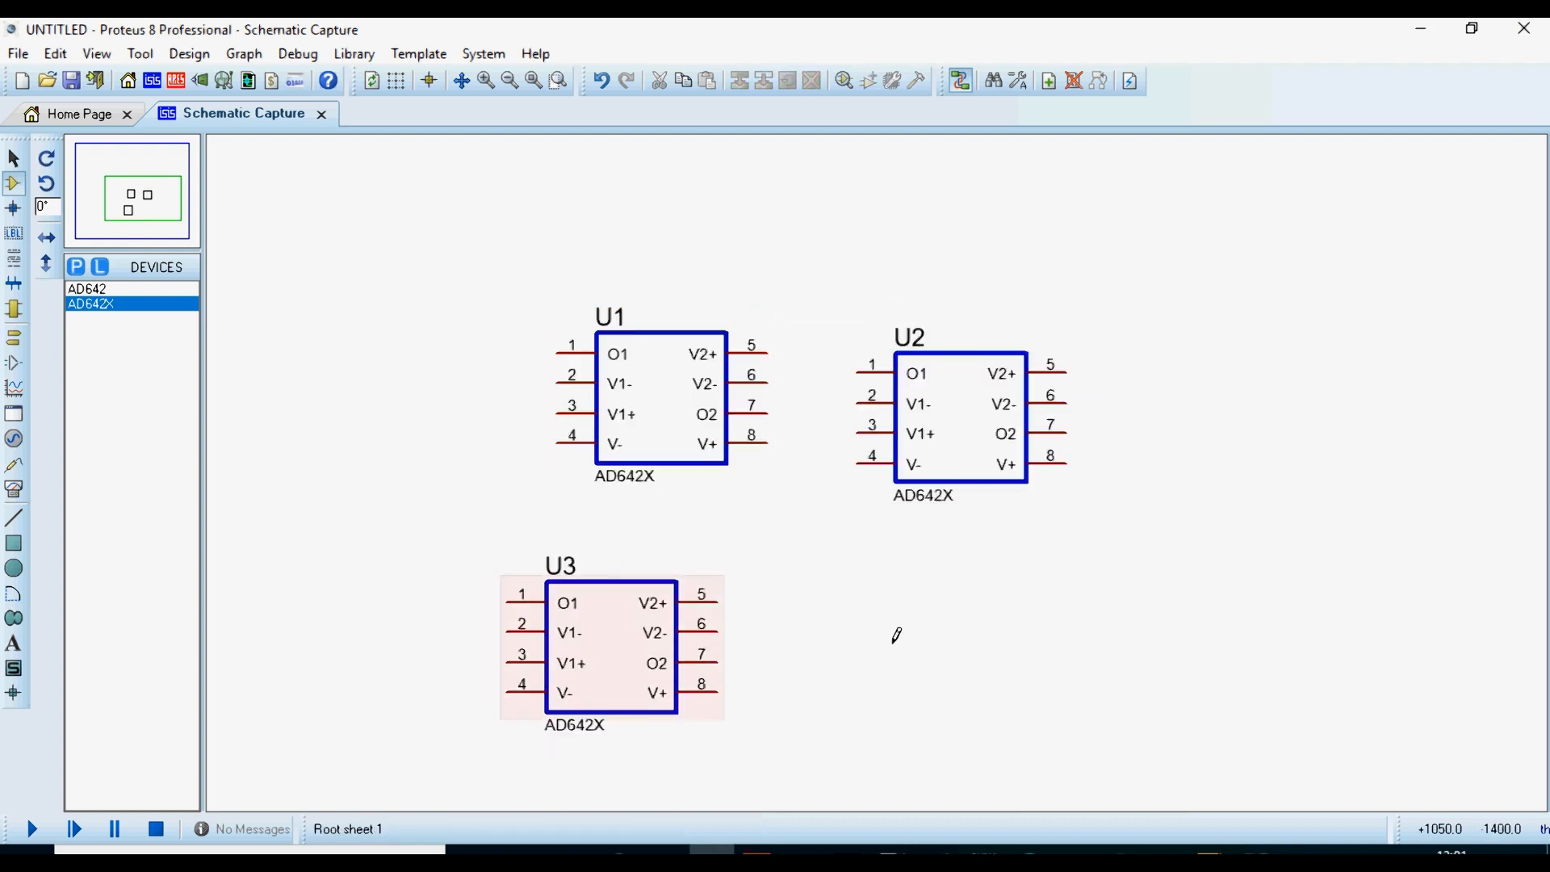
click(941, 656)
click(973, 652)
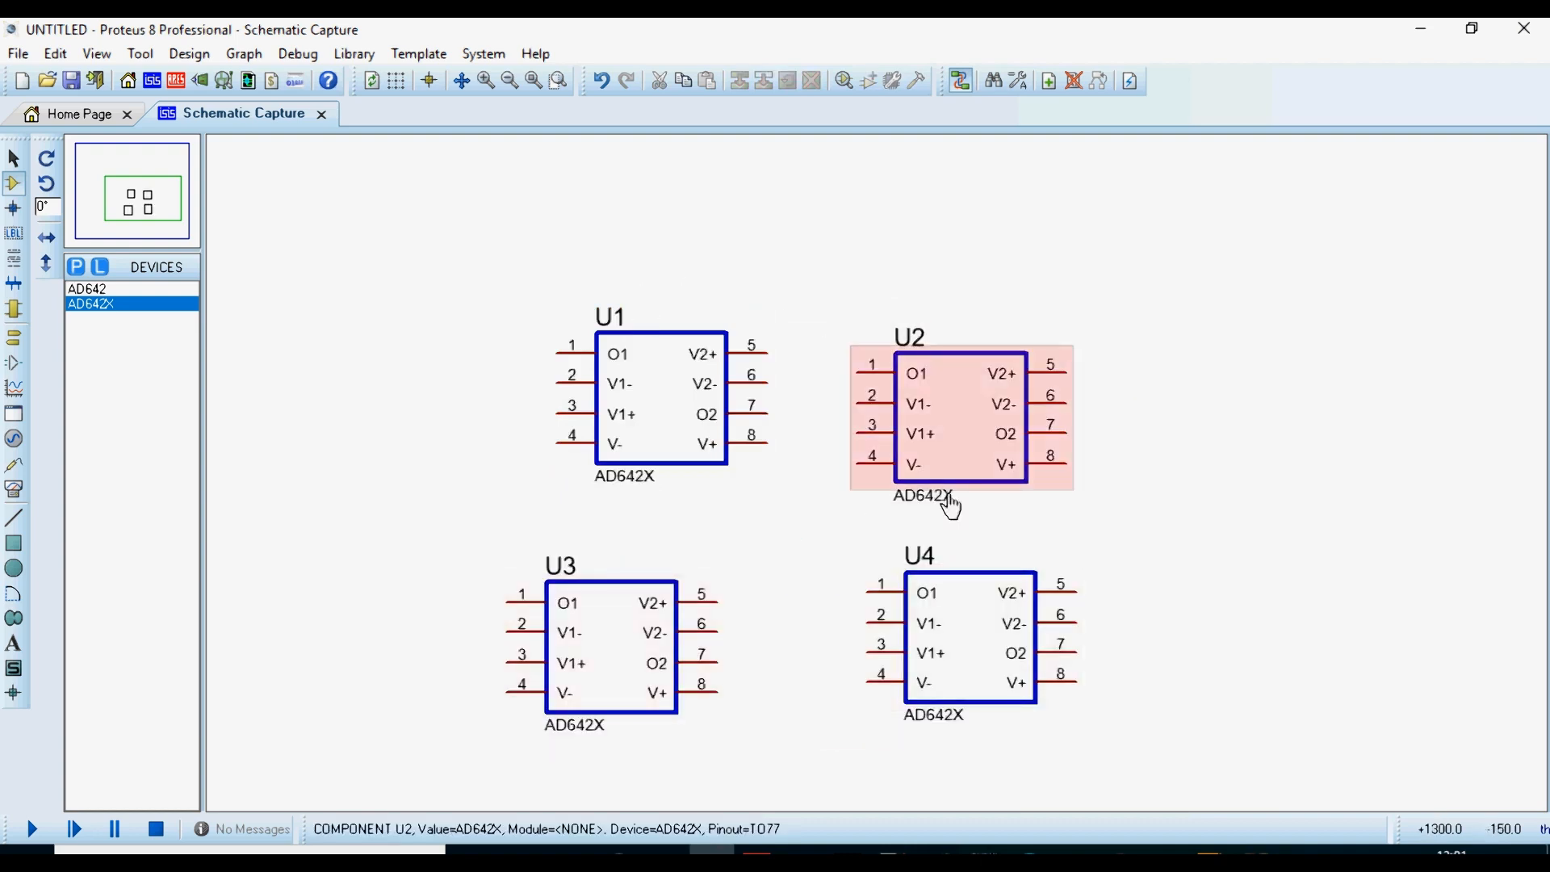
scroll(872, 477, down, 1)
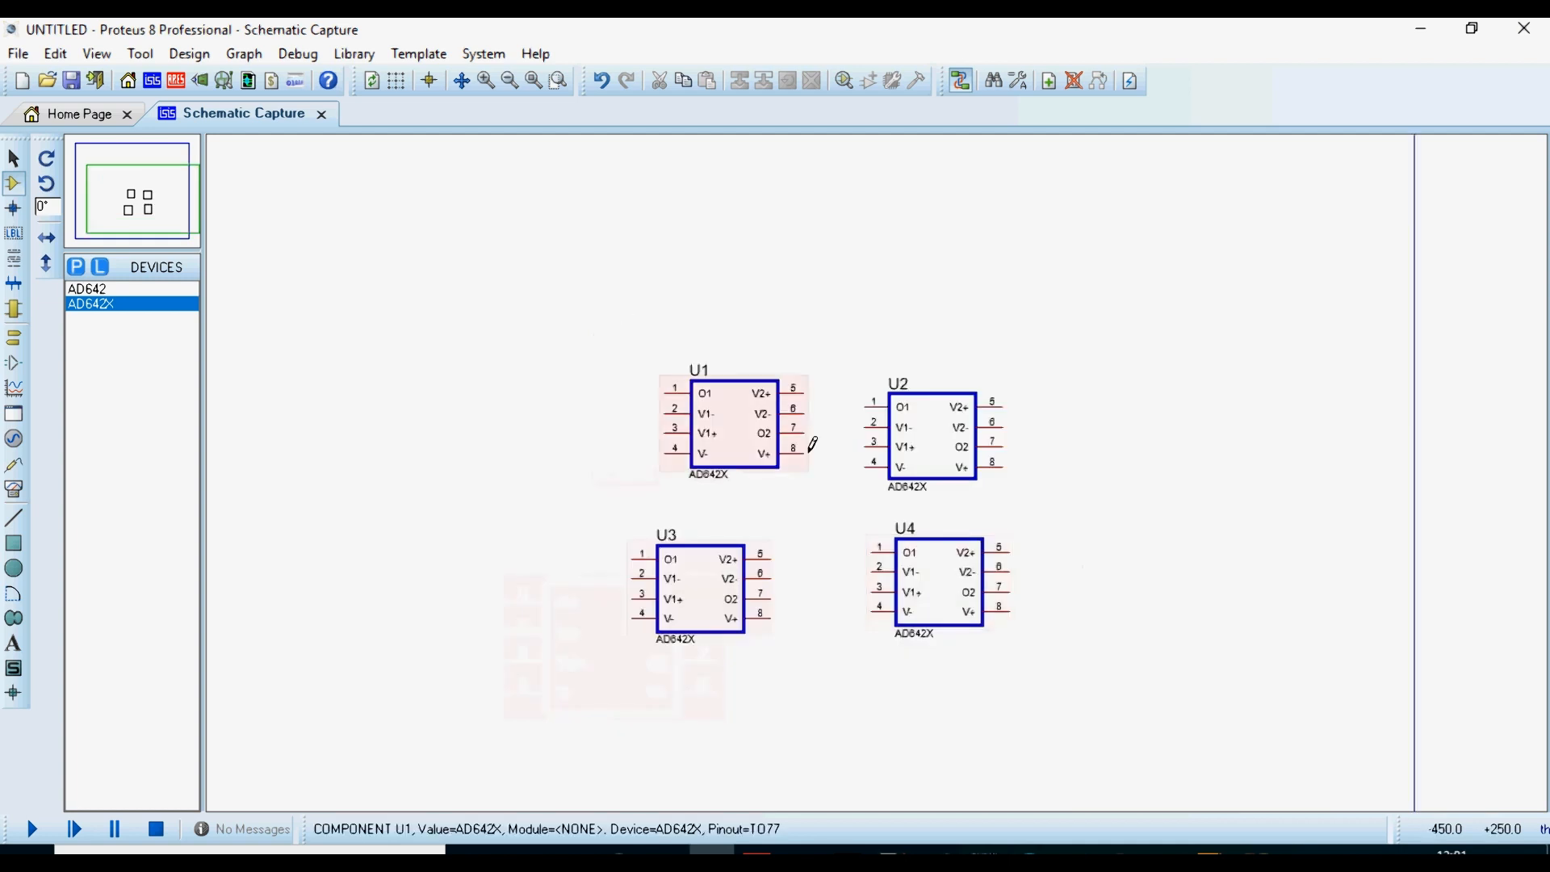
scroll(856, 572, up, 1)
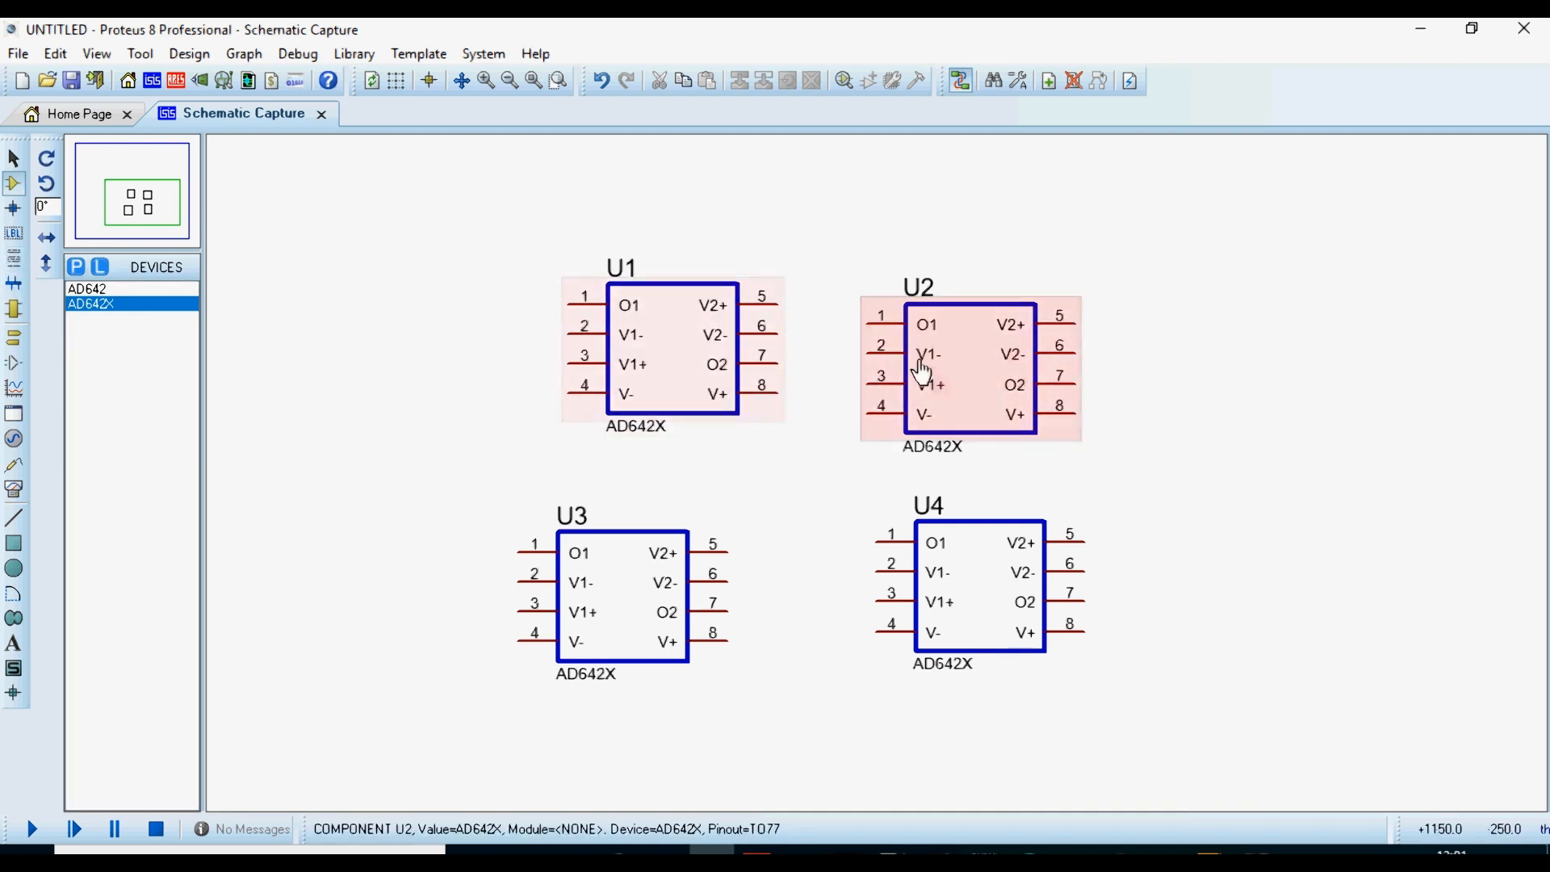
Step: Search the device library for AD642X to check its entry and previews, and close the picker without picking it
click(77, 268)
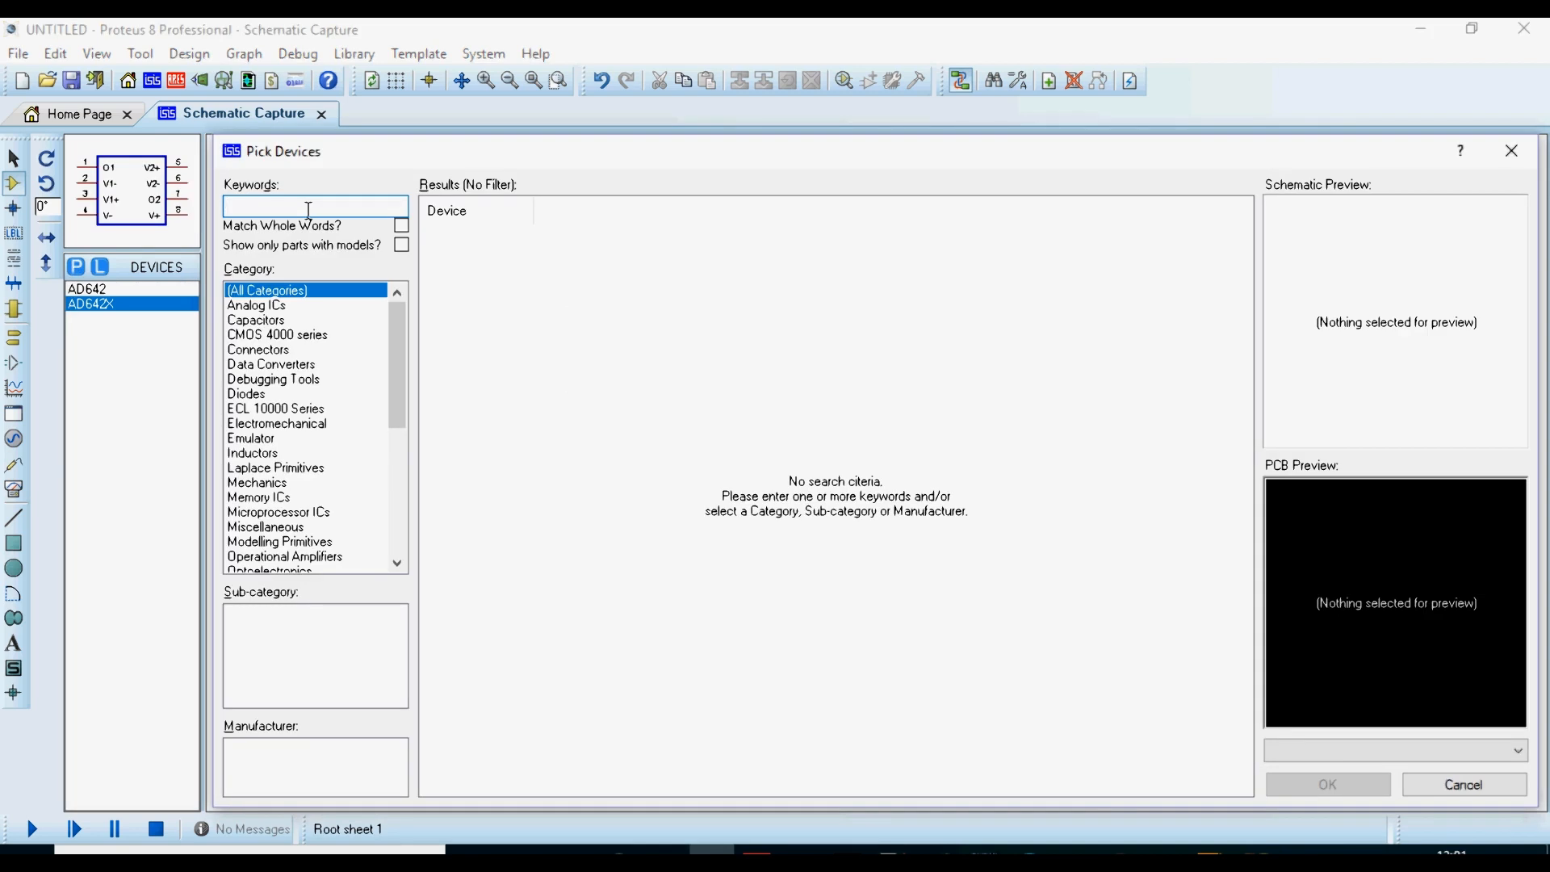
text(AD6)
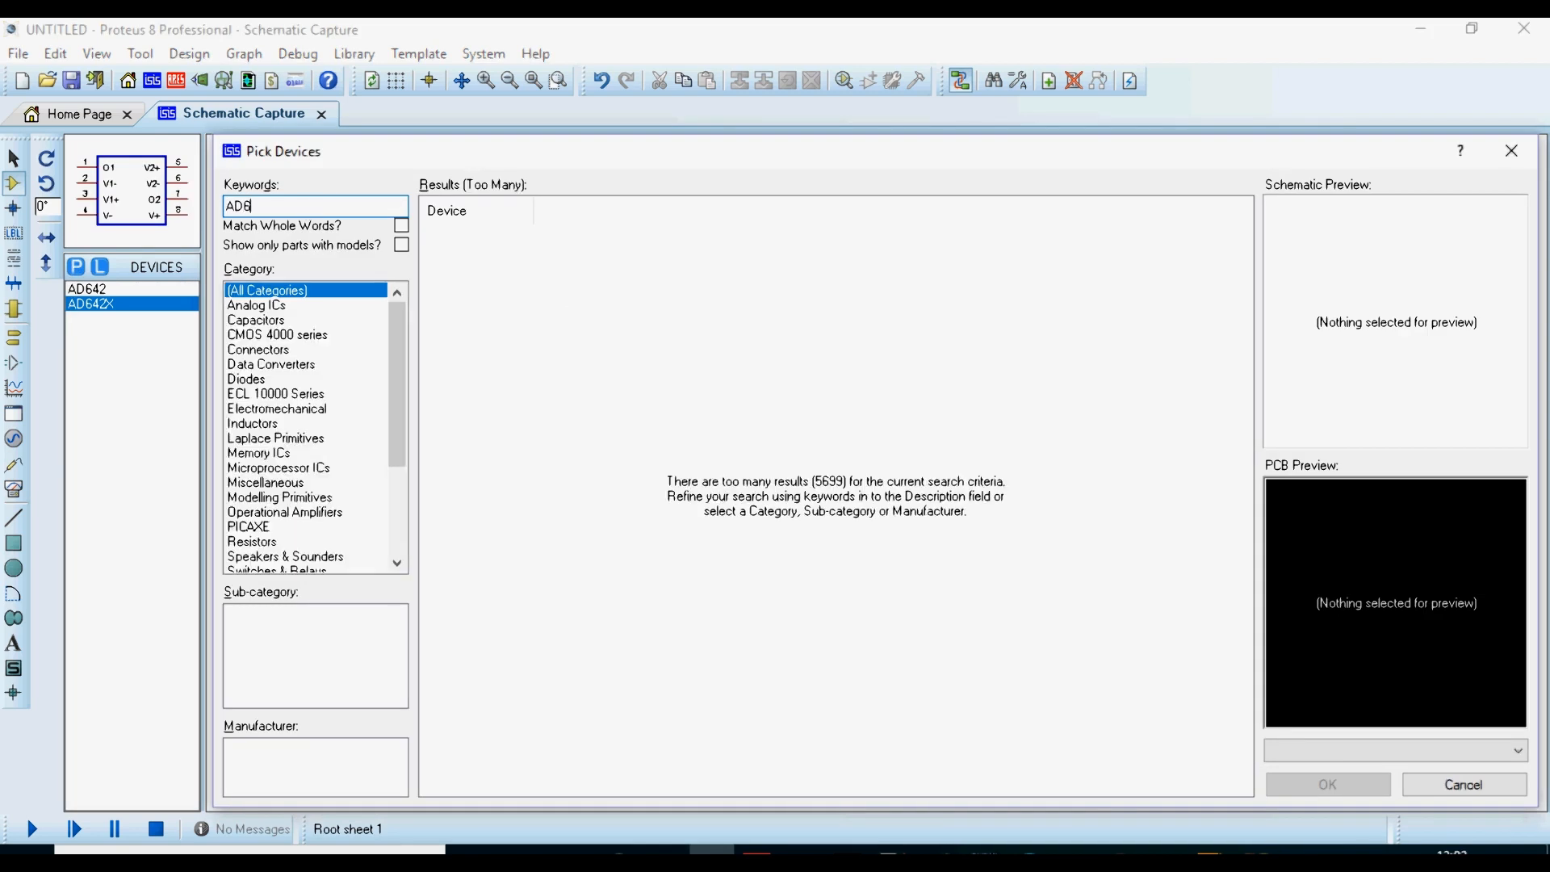
text(42X)
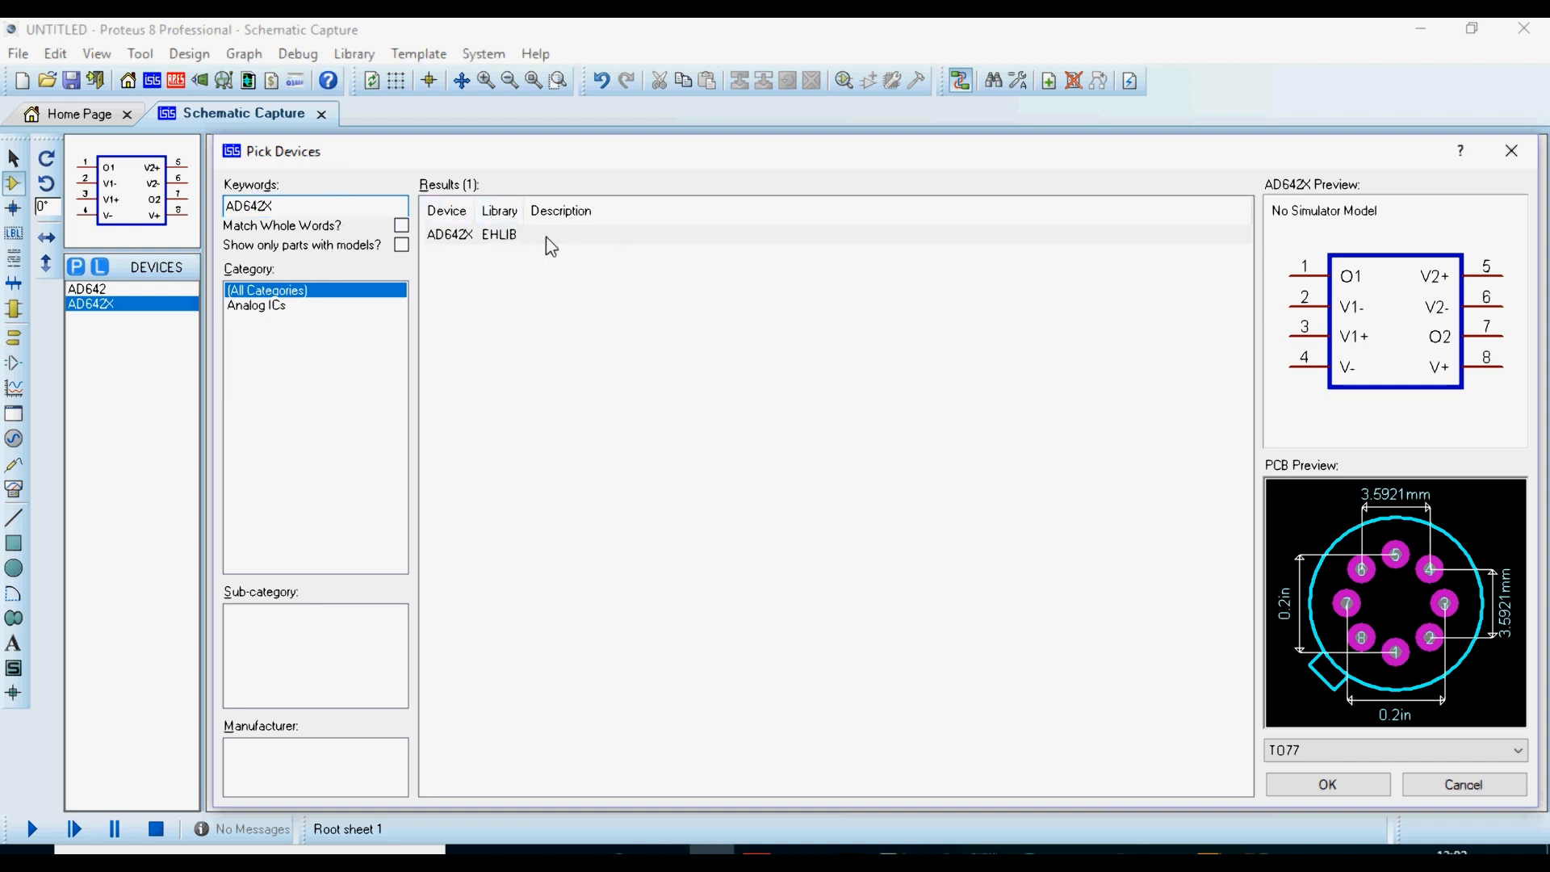
click(1465, 784)
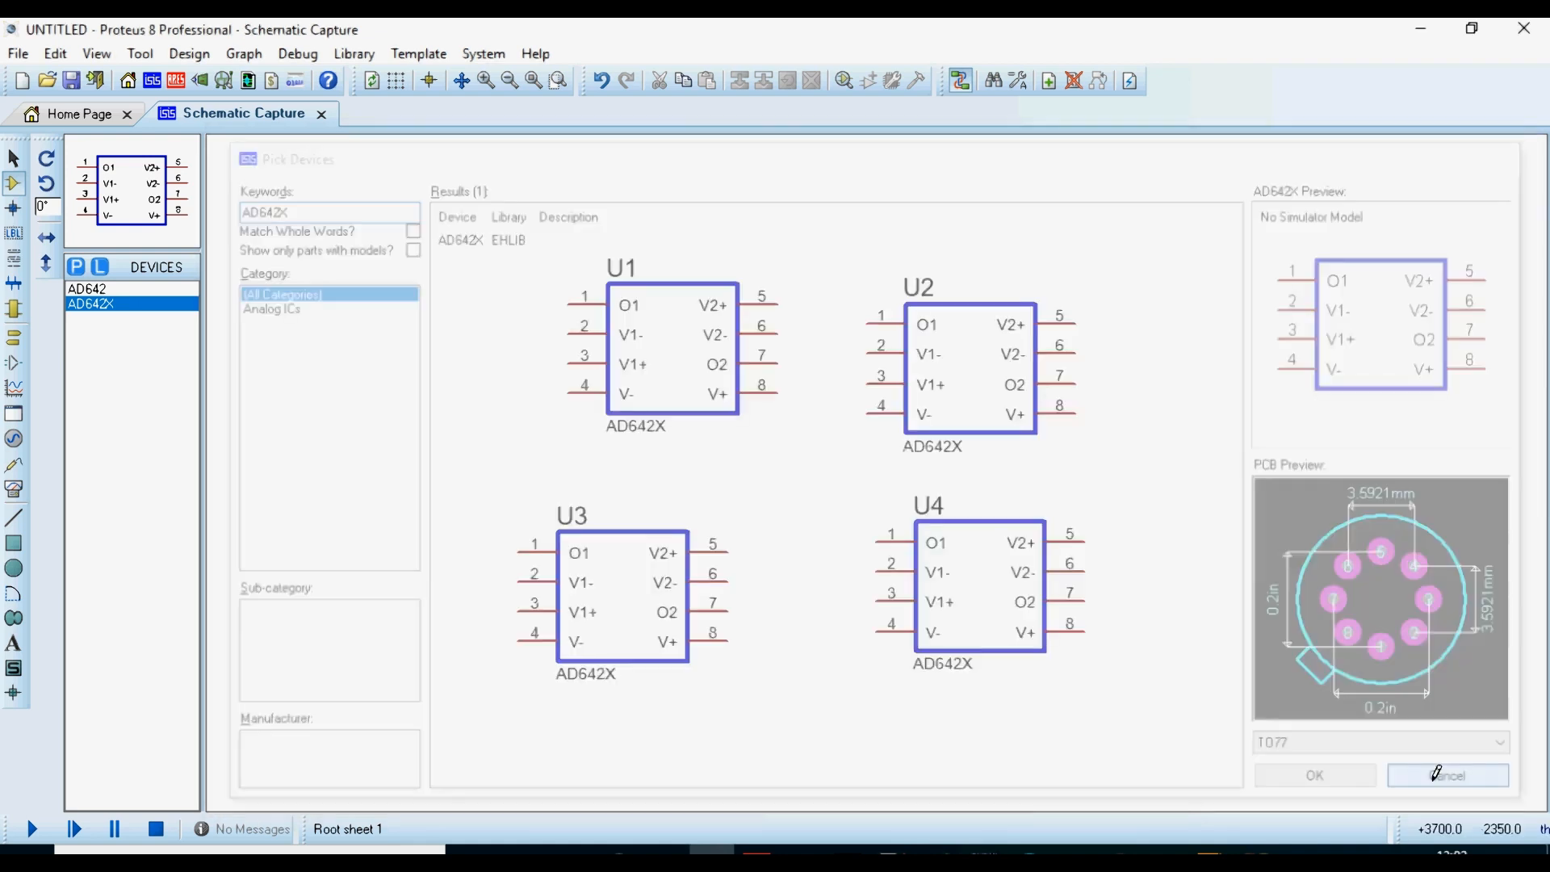
Step: Delete the extra AD642X instances U4, U3 and U2, keeping only U1 on the sheet
click(1006, 581)
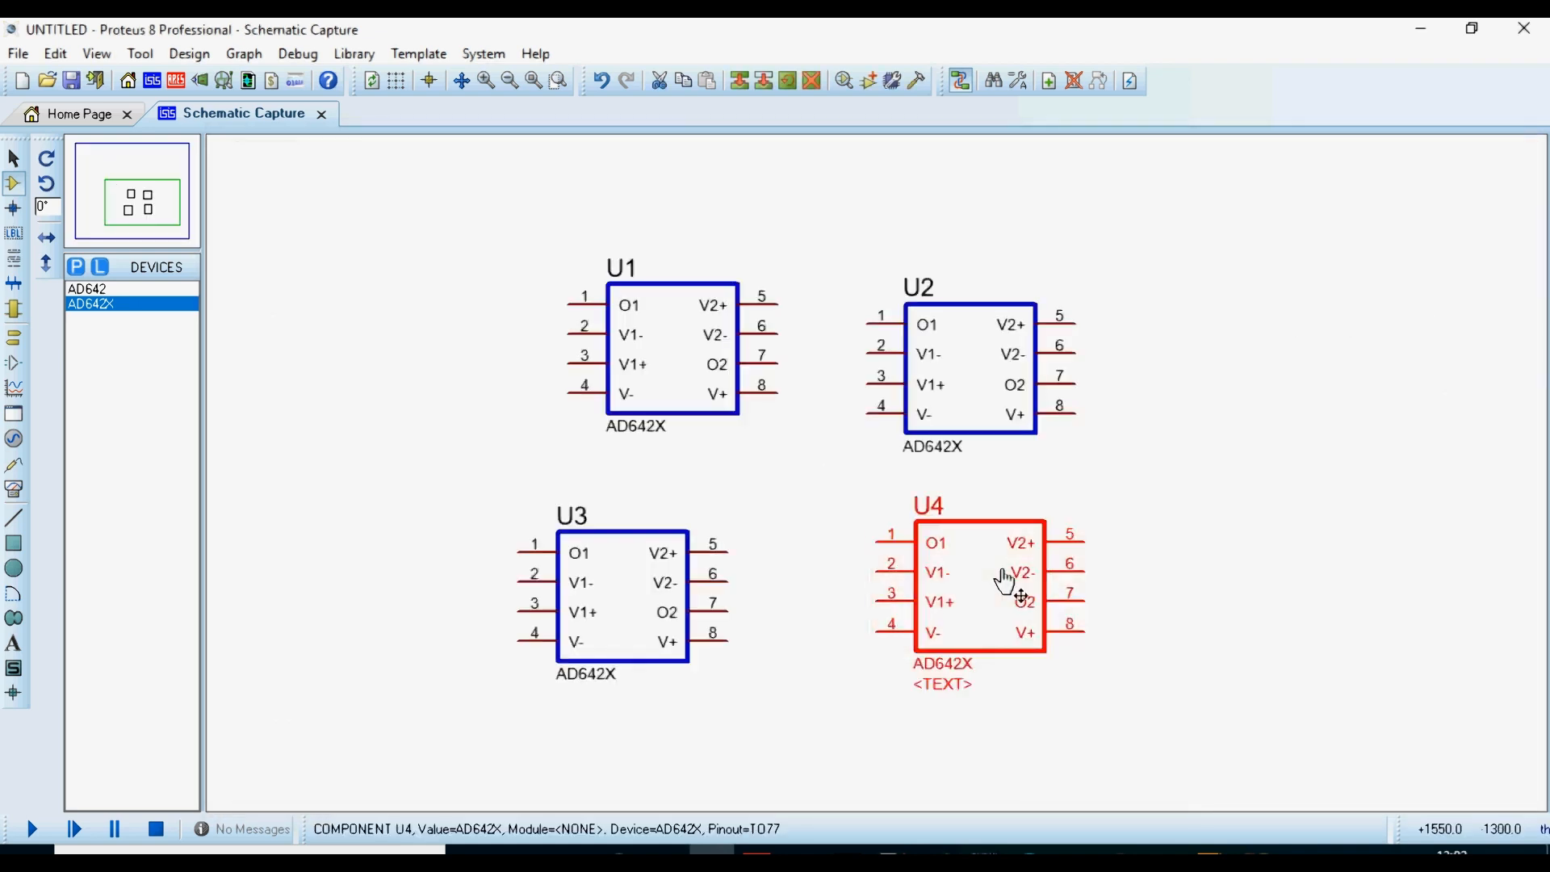
key(Delete)
click(663, 611)
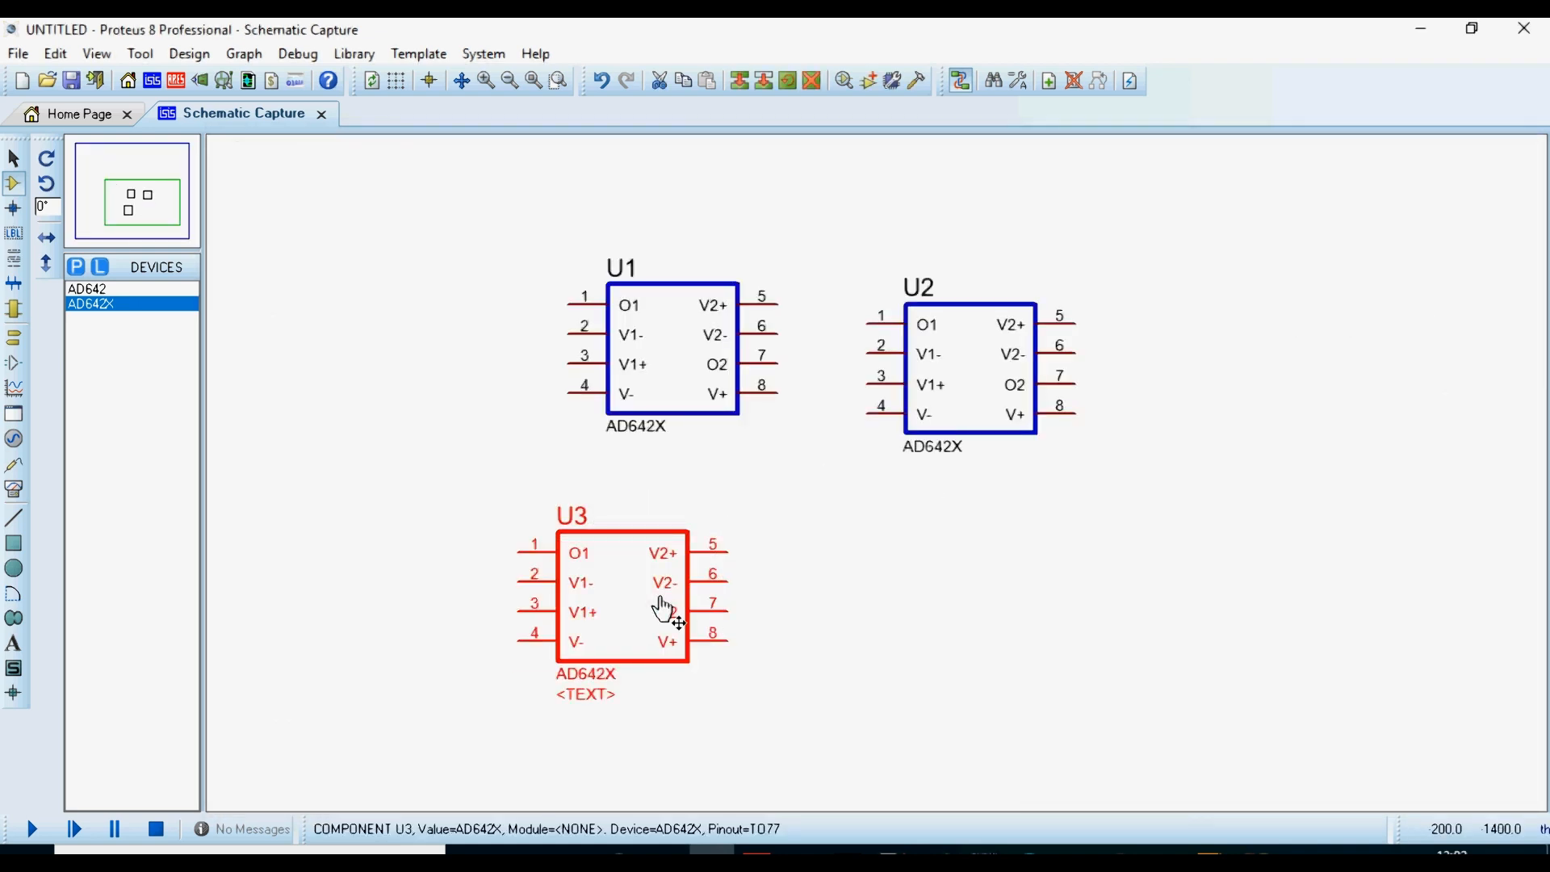
key(Delete)
click(1014, 404)
key(Delete)
Step: Start Make Device on U1 and advance to the indexing and library selection settings, keeping the name AD642X and the TO77 package
click(668, 360)
right_click(671, 355)
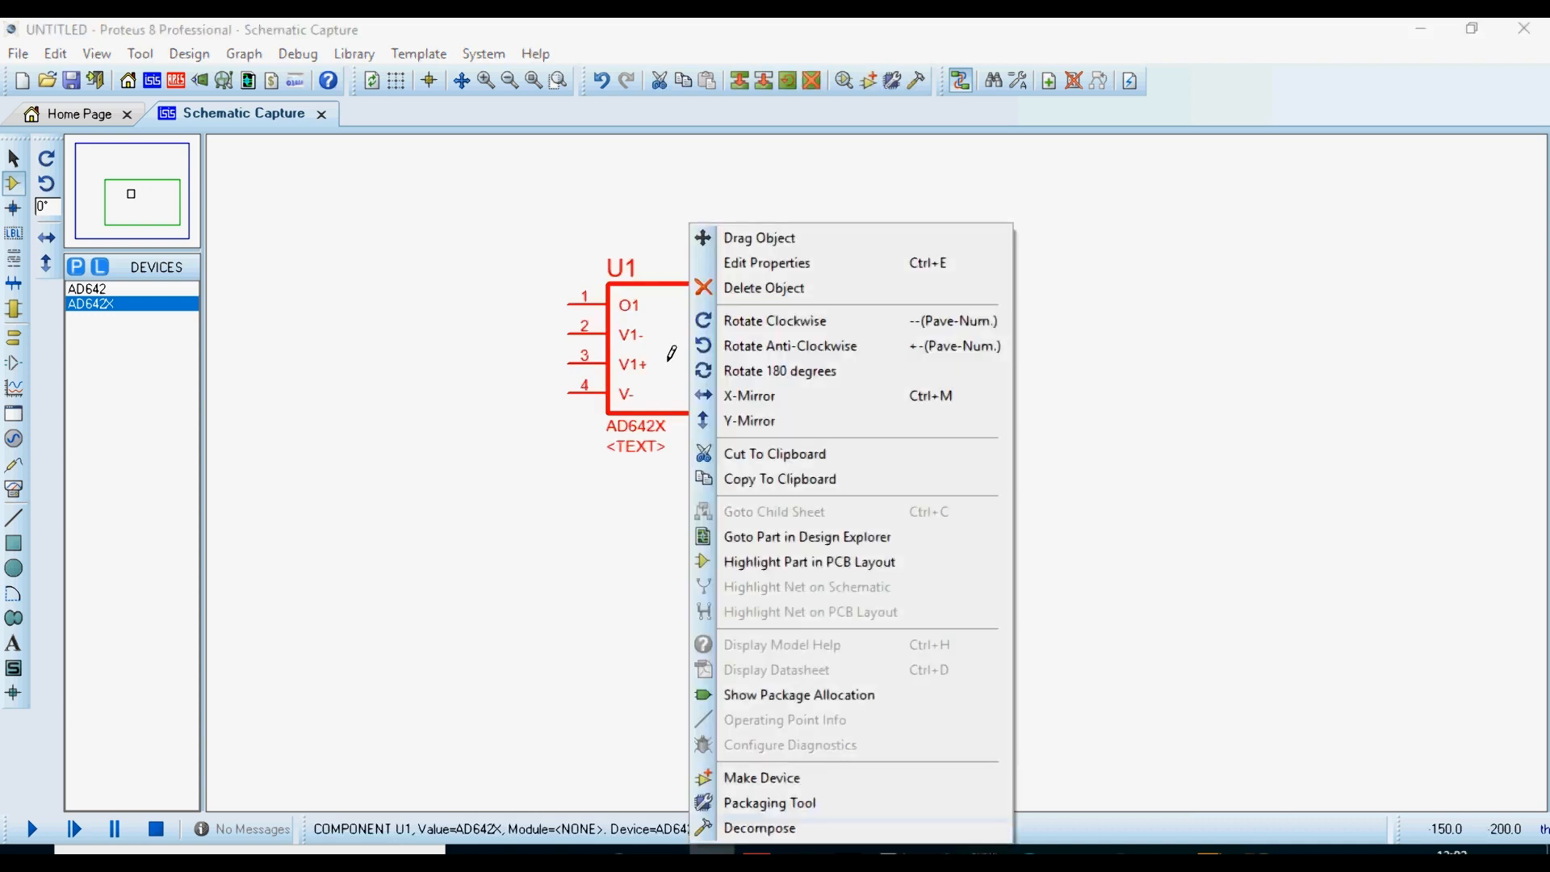
click(743, 777)
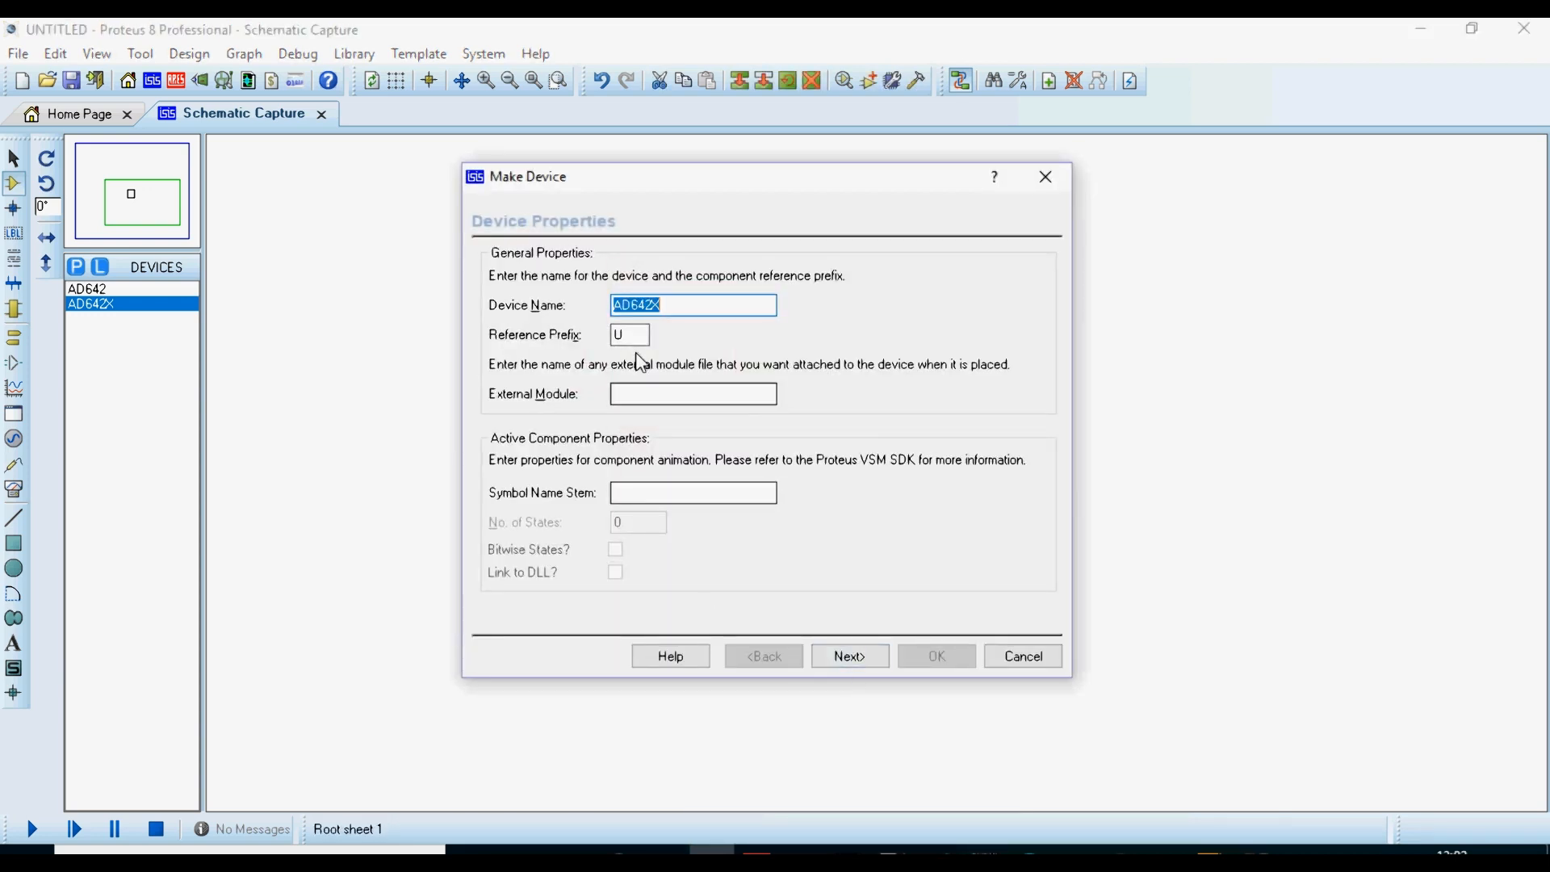
click(842, 661)
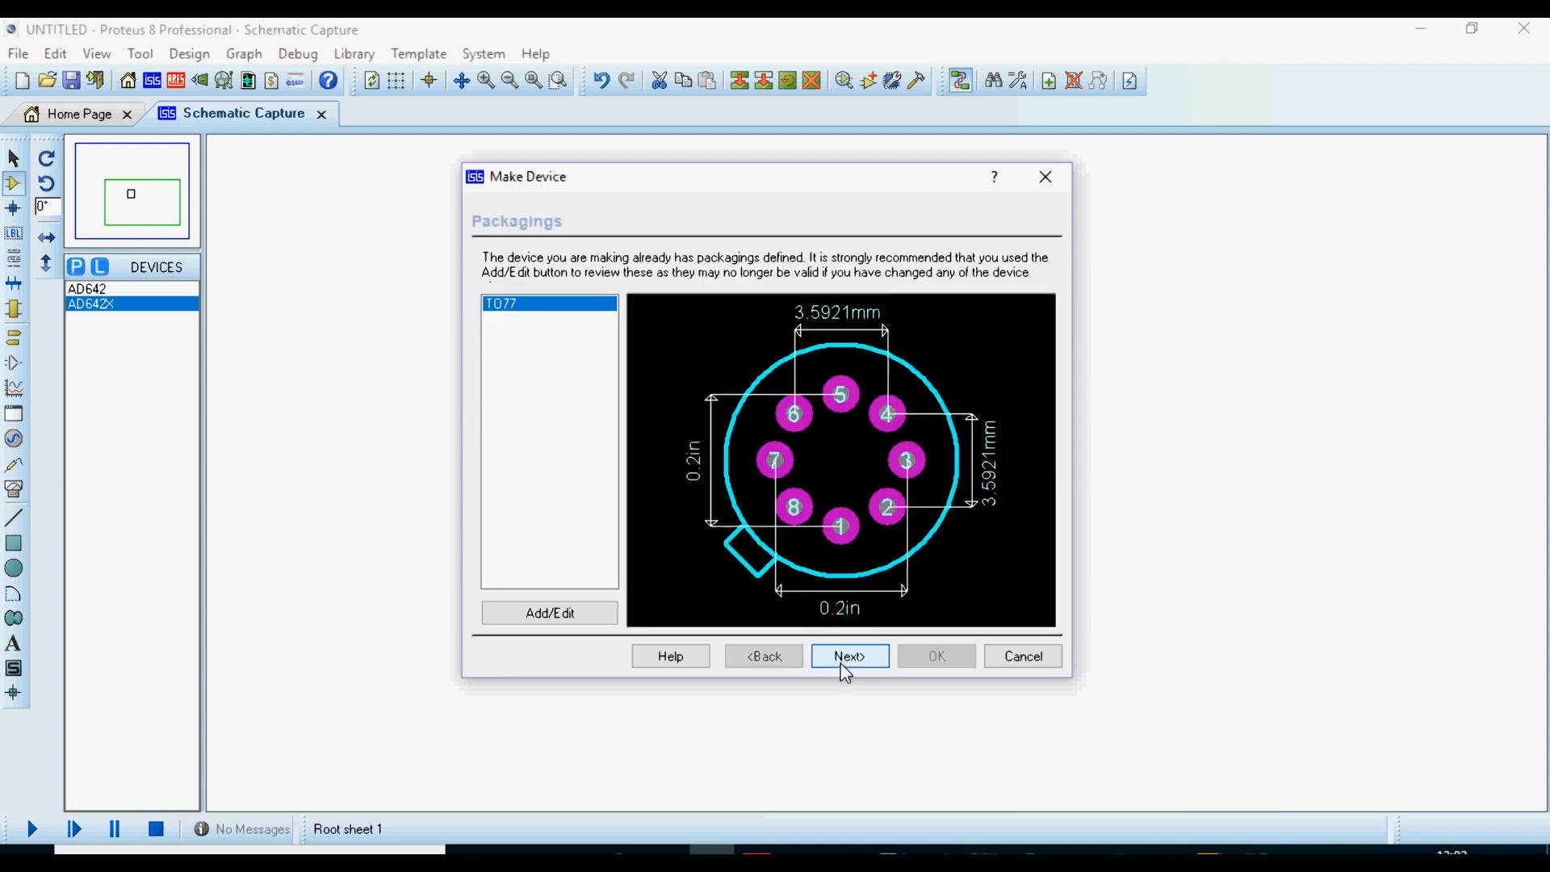
click(845, 663)
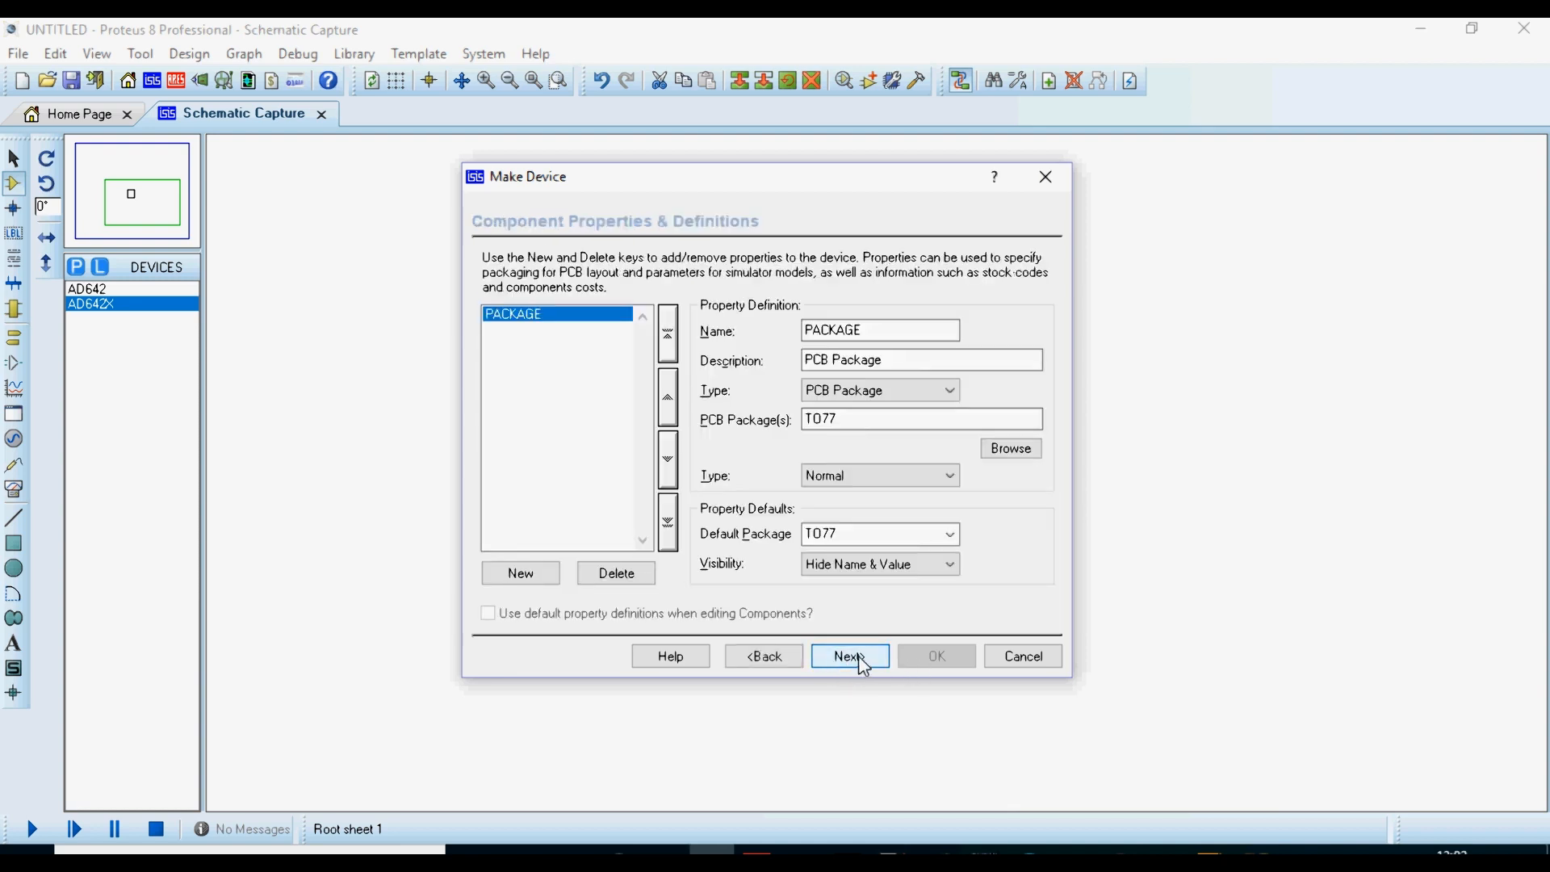
click(860, 658)
click(859, 657)
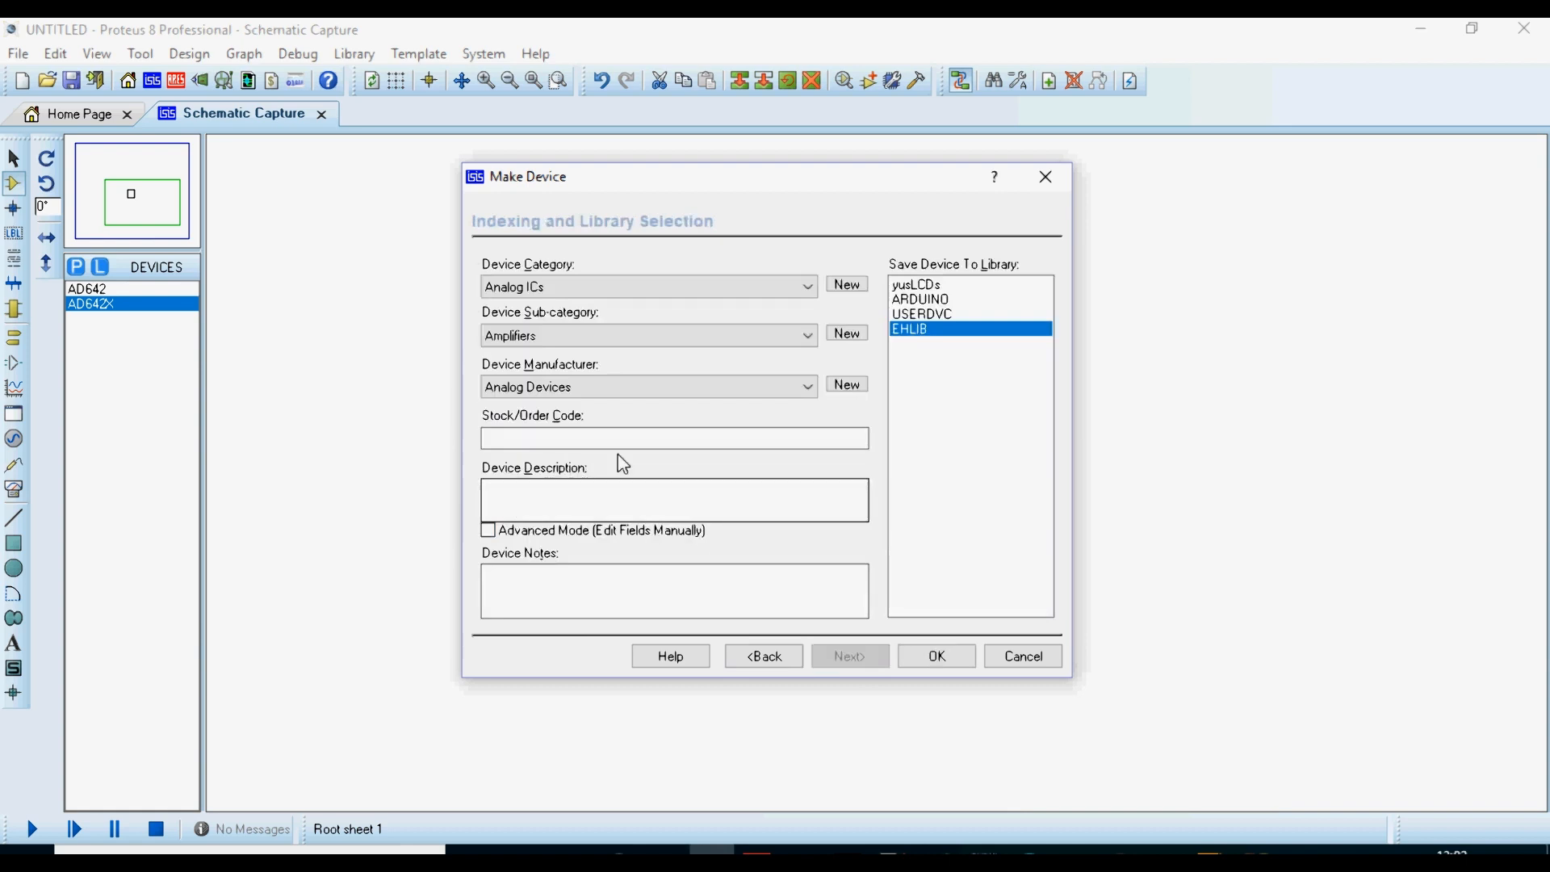
Step: Switch to the AD642 datasheet in Foxit Reader and copy its title "Precision, Low Cost Dual BiFET Op Amp" for the device description
click(569, 514)
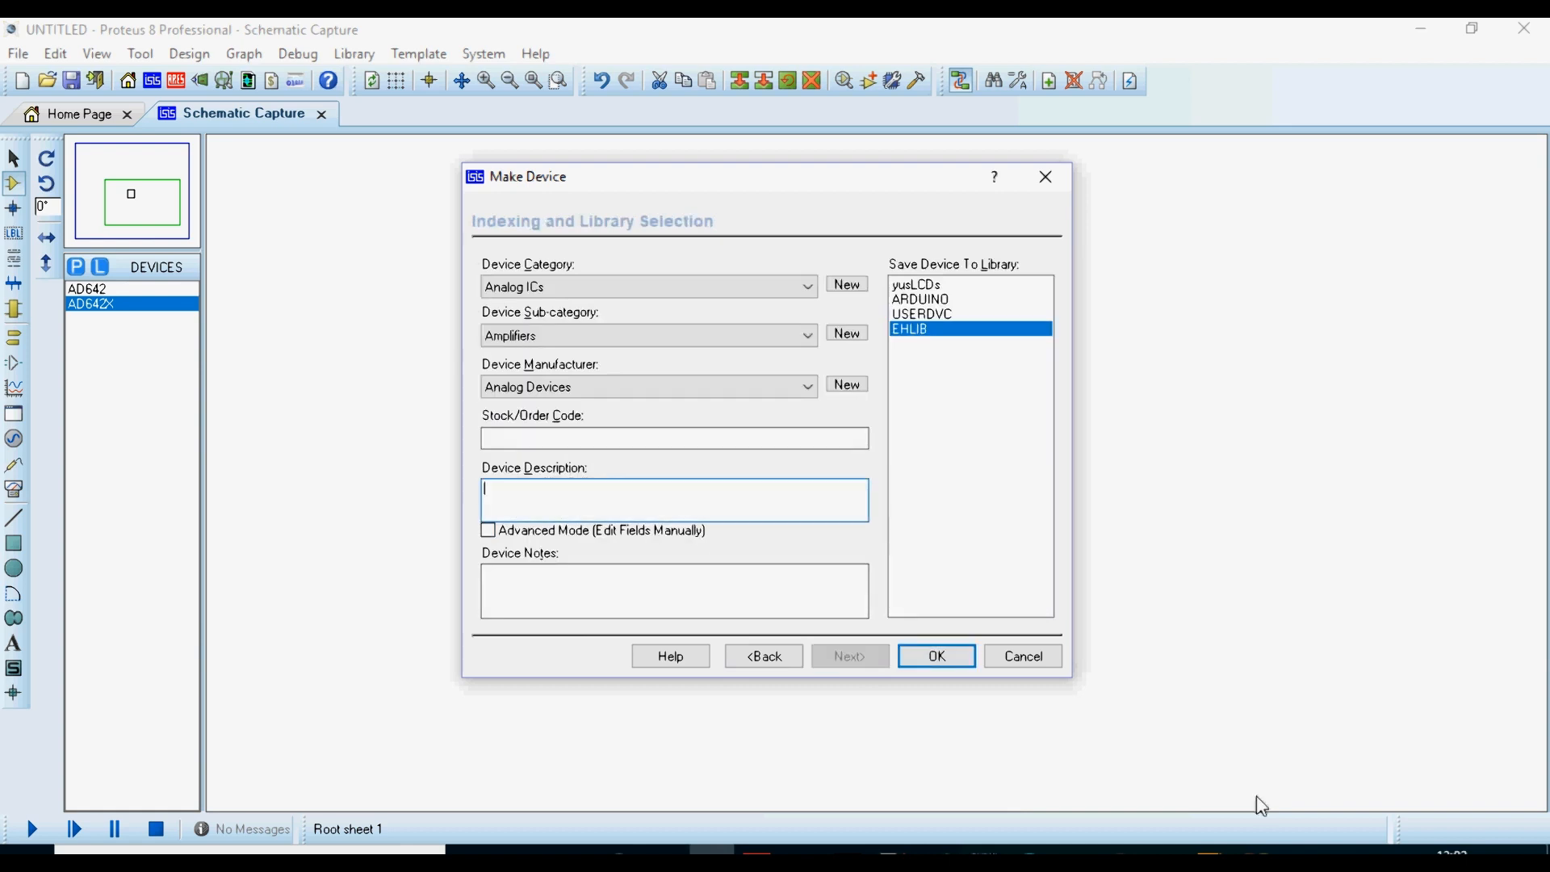
click(620, 499)
click(1211, 849)
scroll(1074, 408, up, 1)
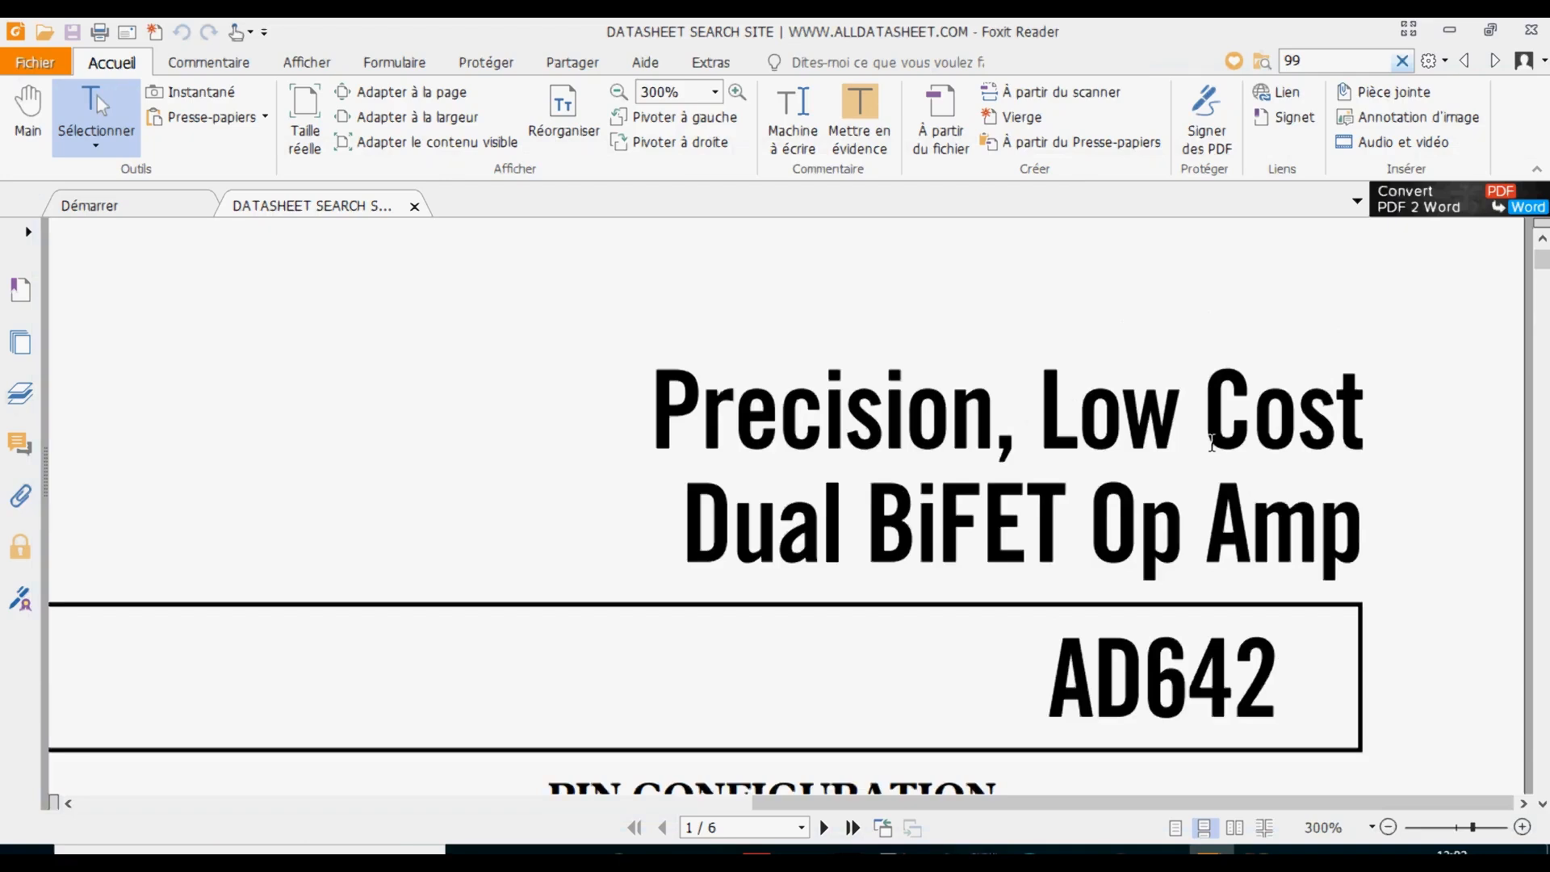
scroll(1209, 440, down, 1)
drag(661, 347, 1233, 449)
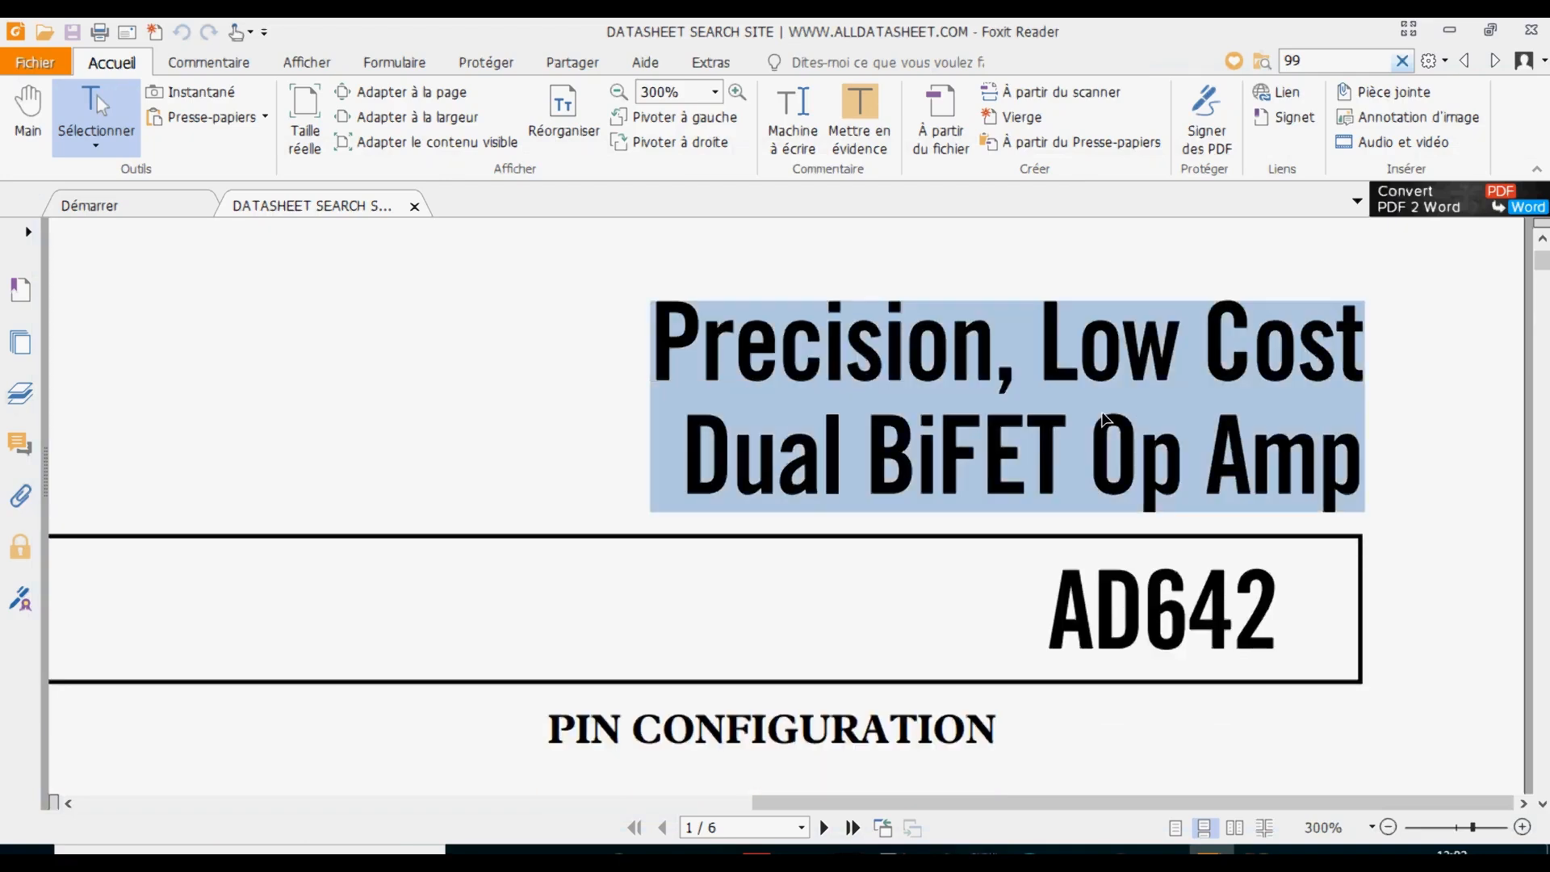
right_click(1106, 418)
click(1126, 430)
Step: Back in Proteus, set the description to "Precision, Low Cost Dual BiFET Op A, DOUBLE AOP", overwrite AD642X in EHLIB and update its instances
key(alt+Tab)
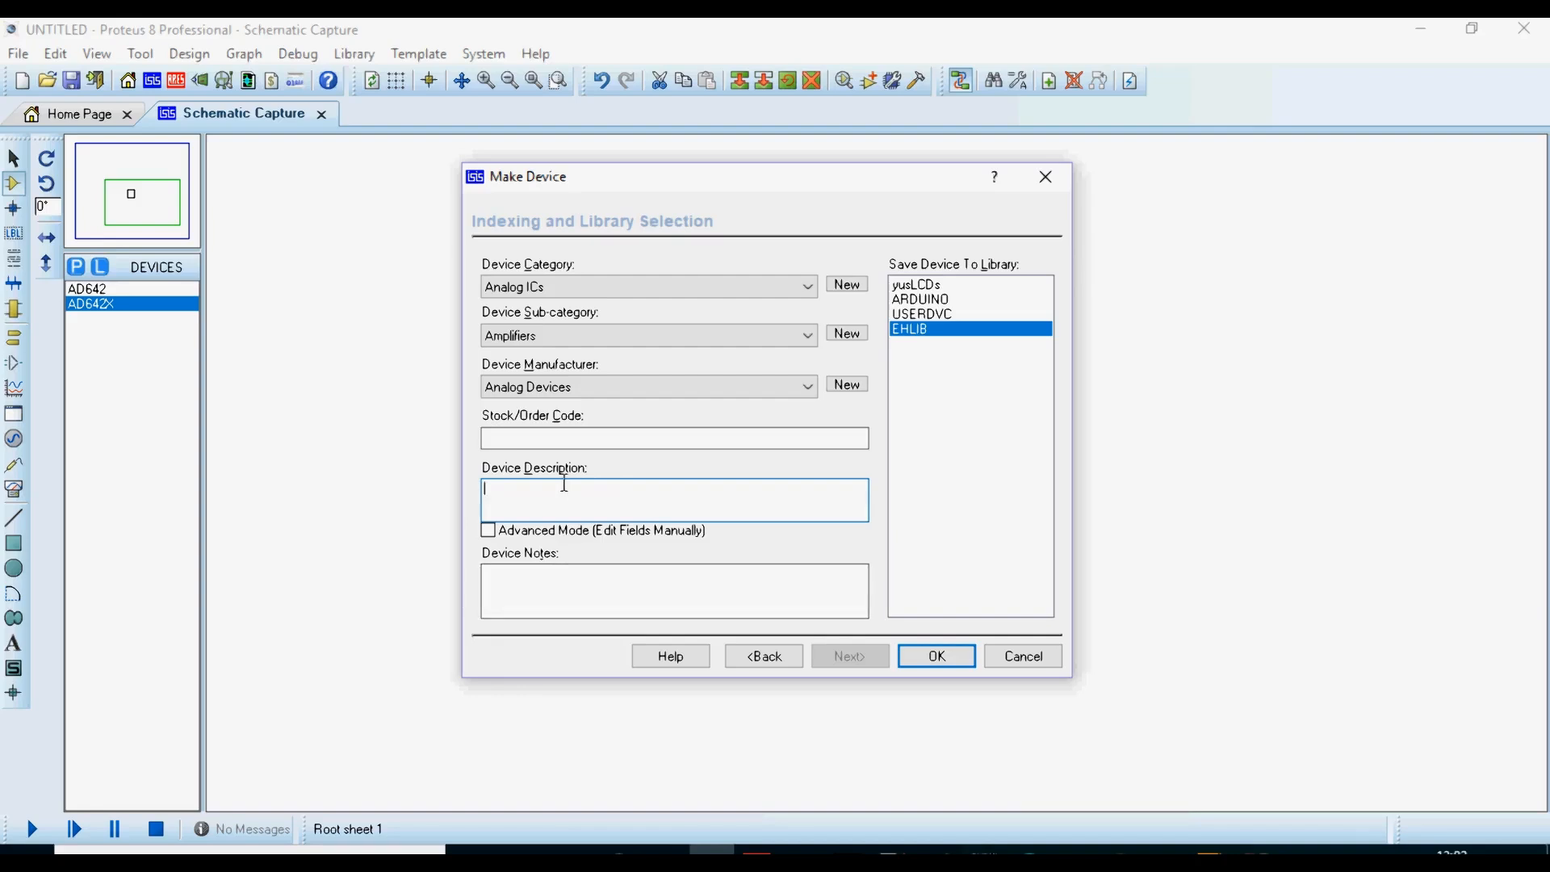
key(ctrl+v)
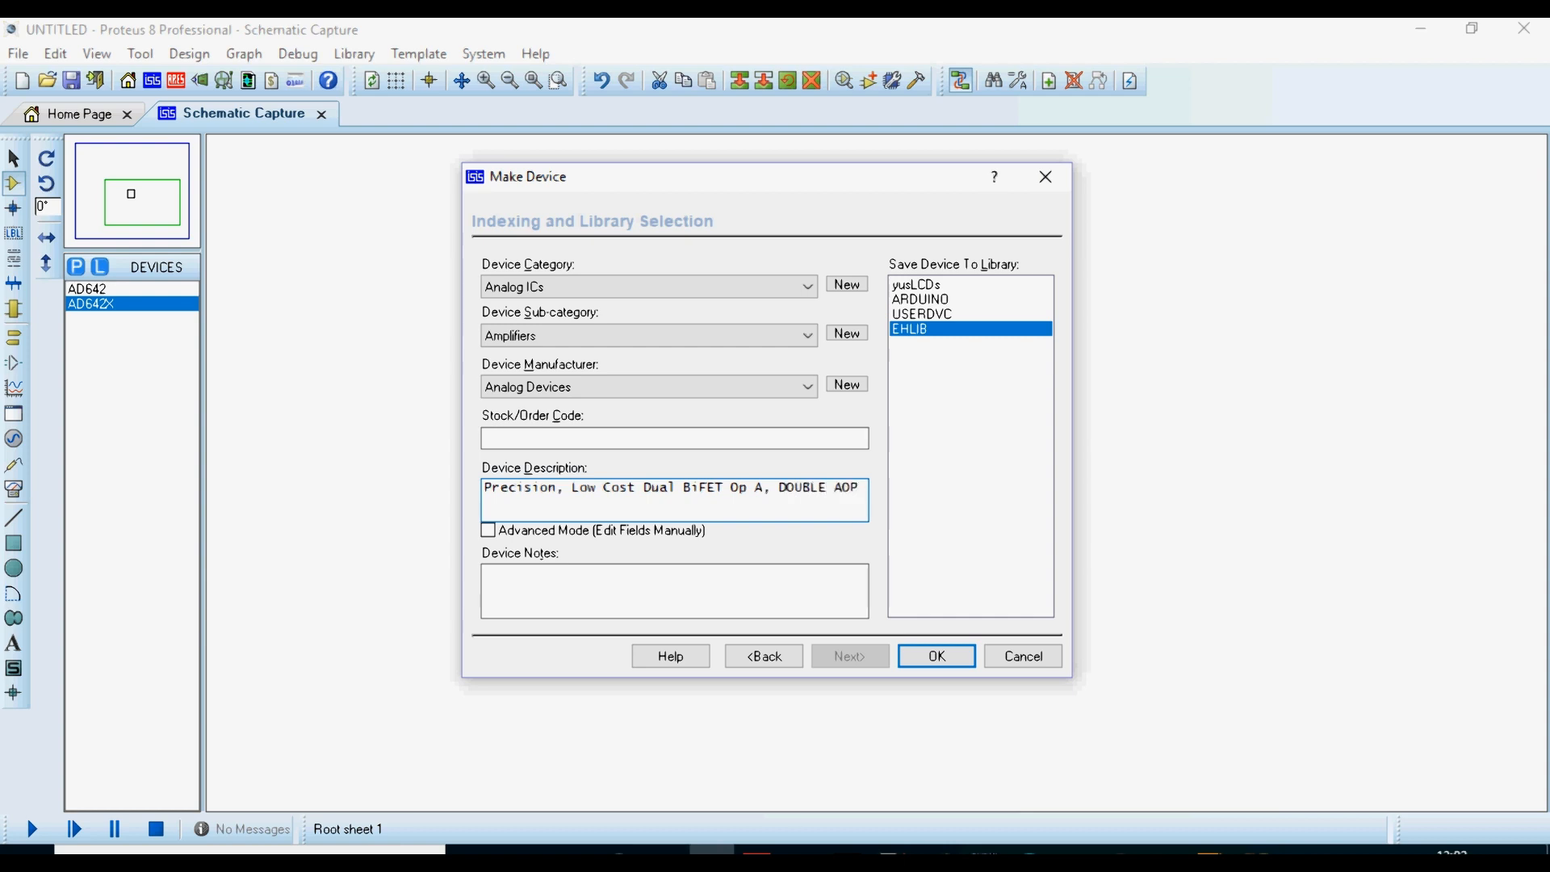
click(931, 654)
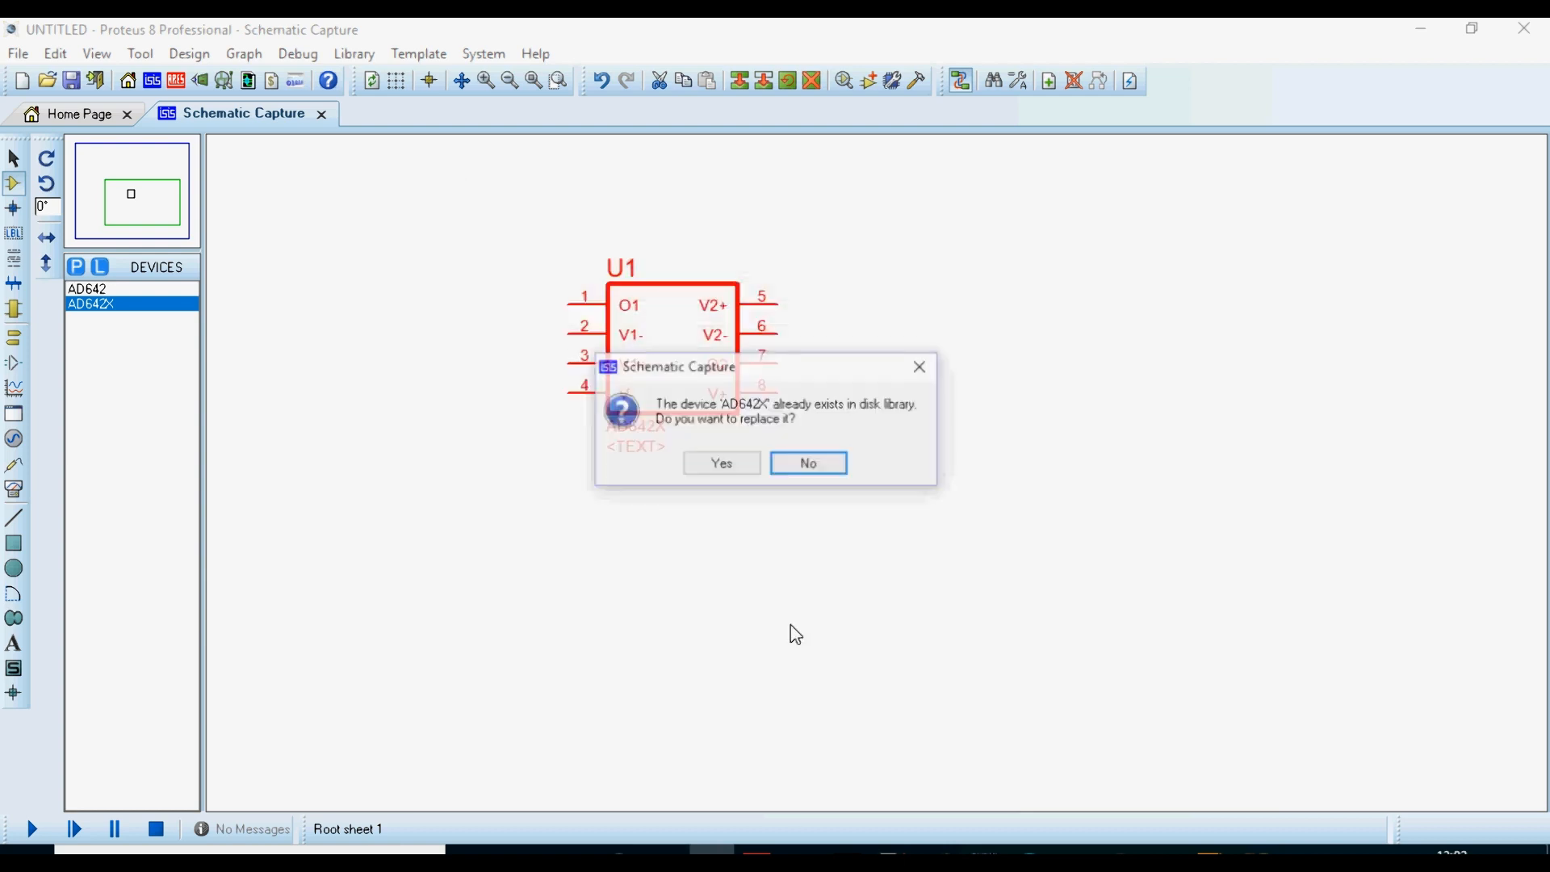
click(724, 466)
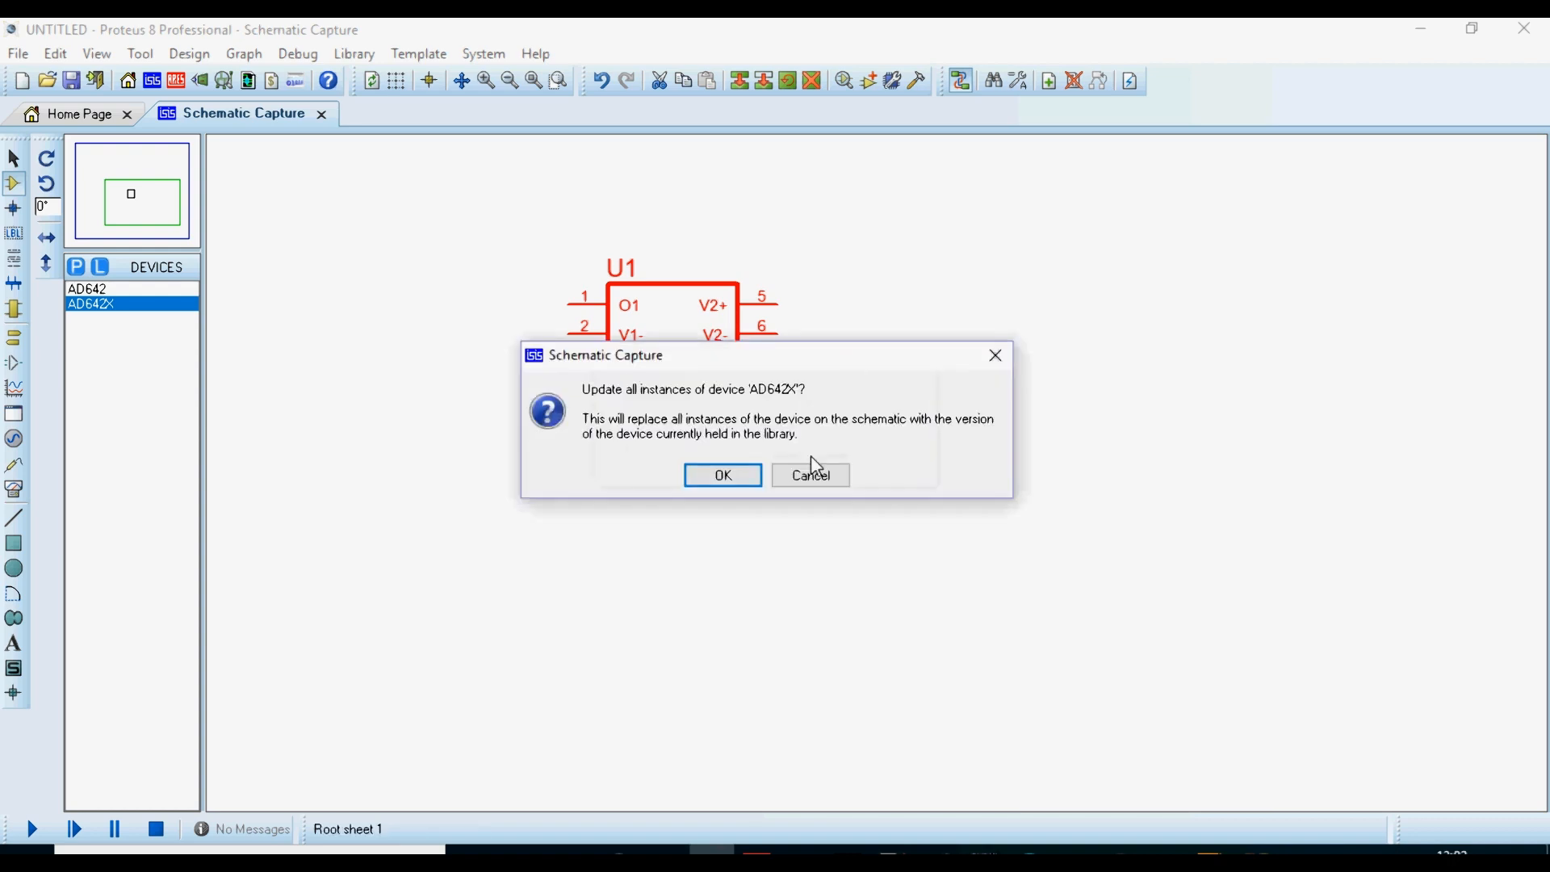
click(724, 477)
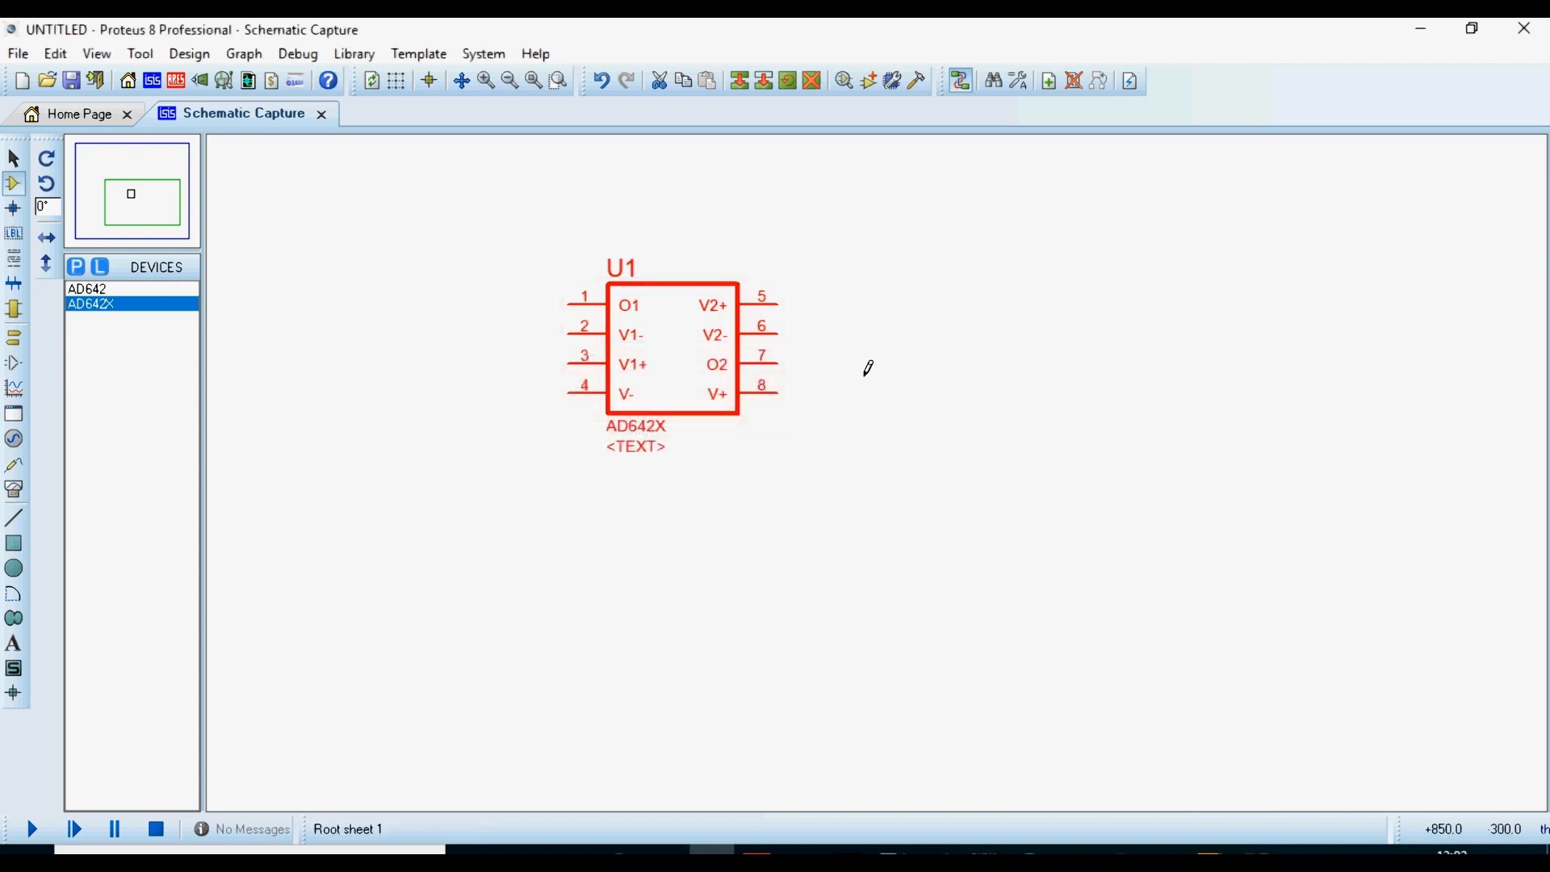
Step: Search the device library for AD642, compare the AD642 and AD642X entries and previews, and close the picker without picking
click(77, 268)
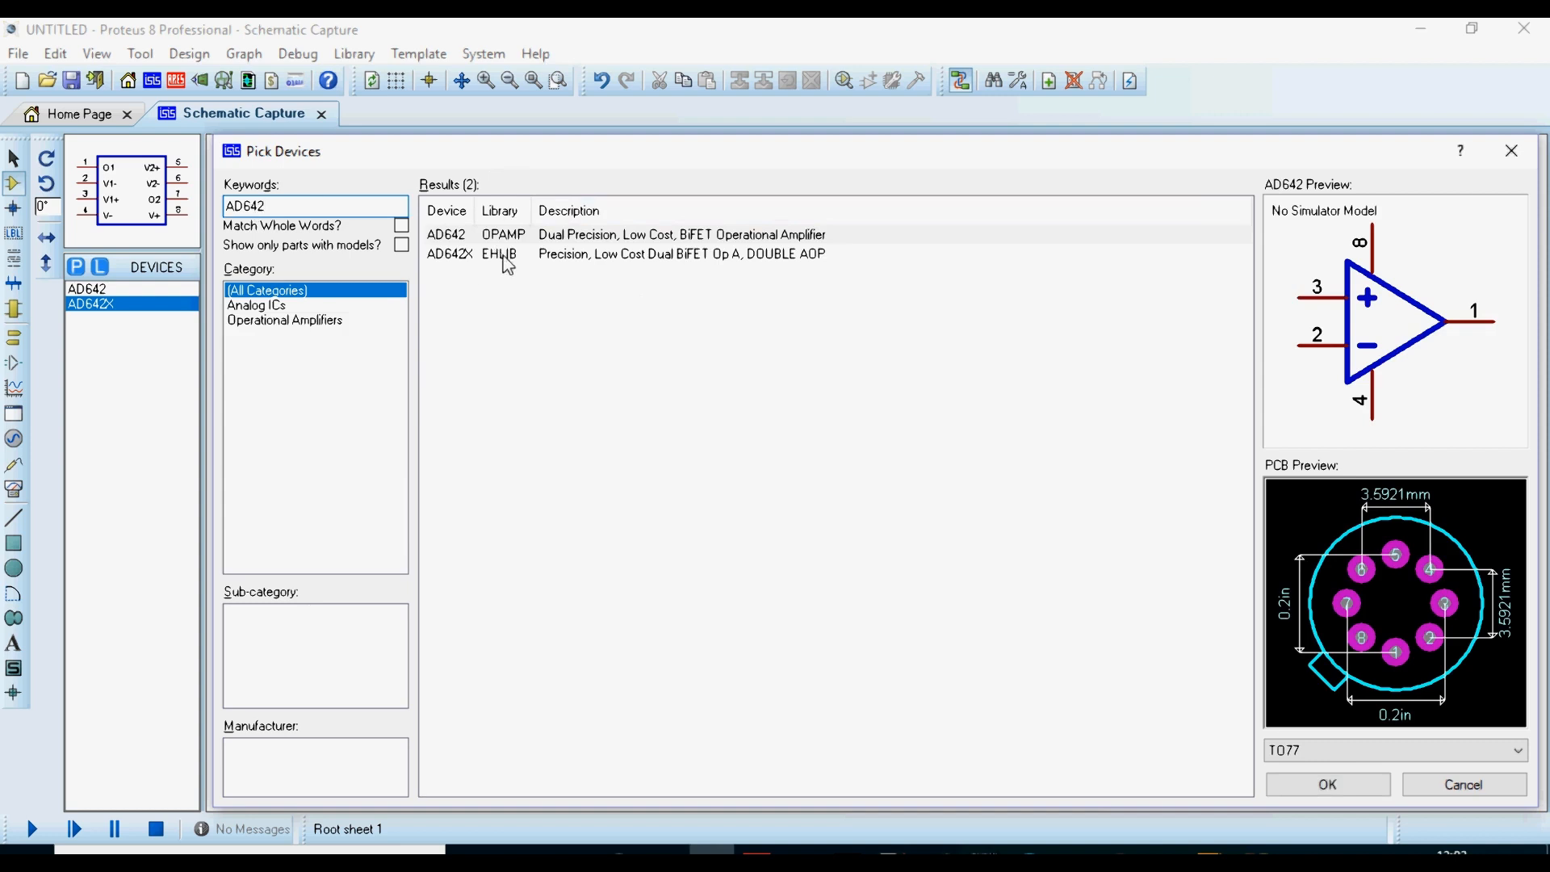
click(637, 255)
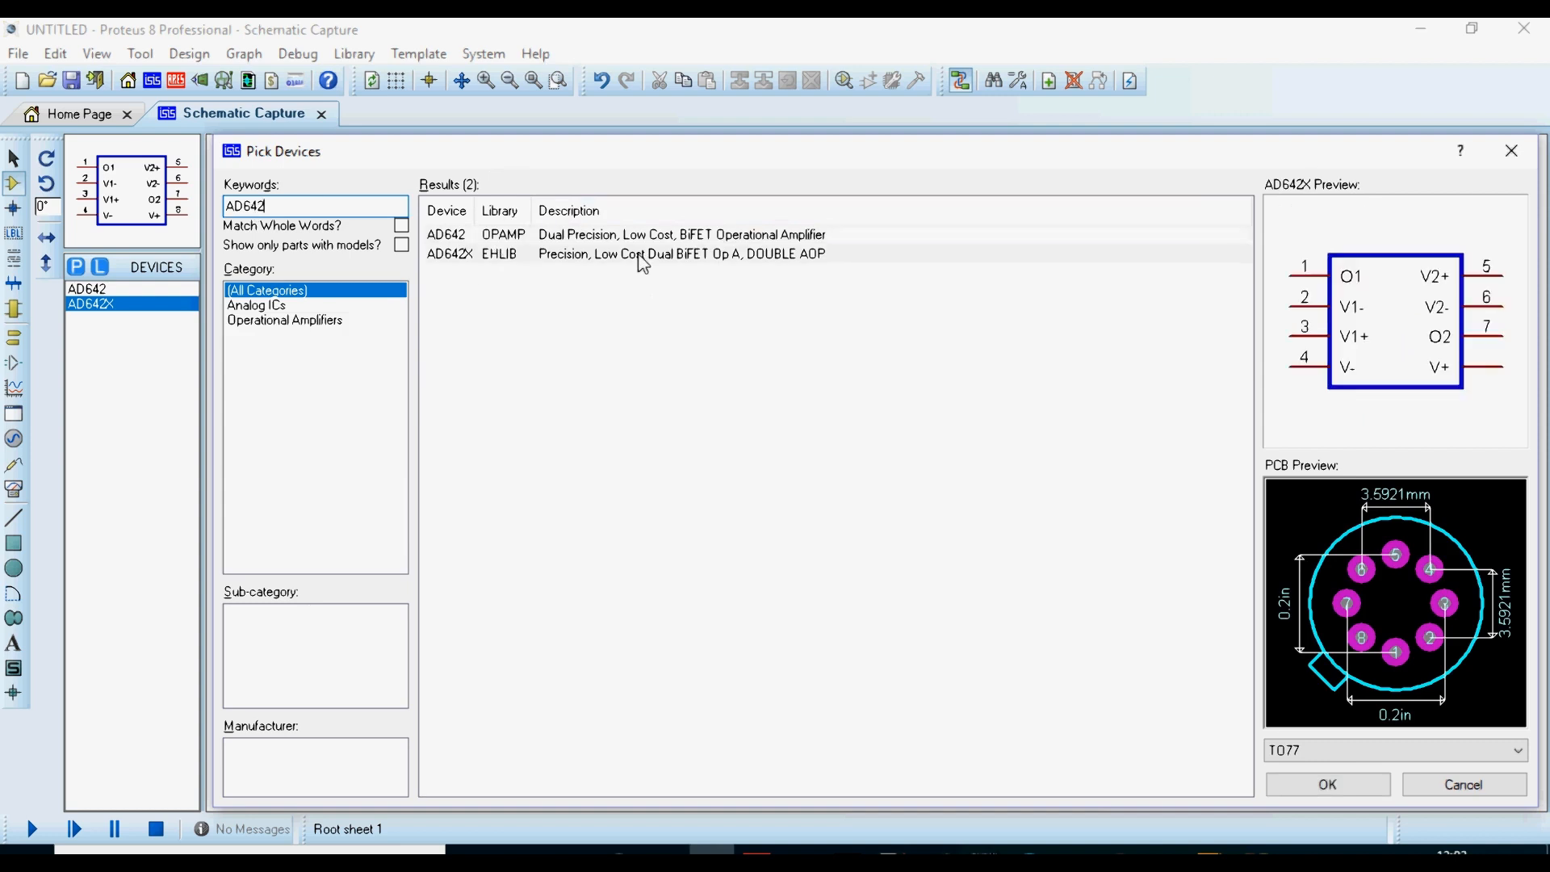
click(565, 235)
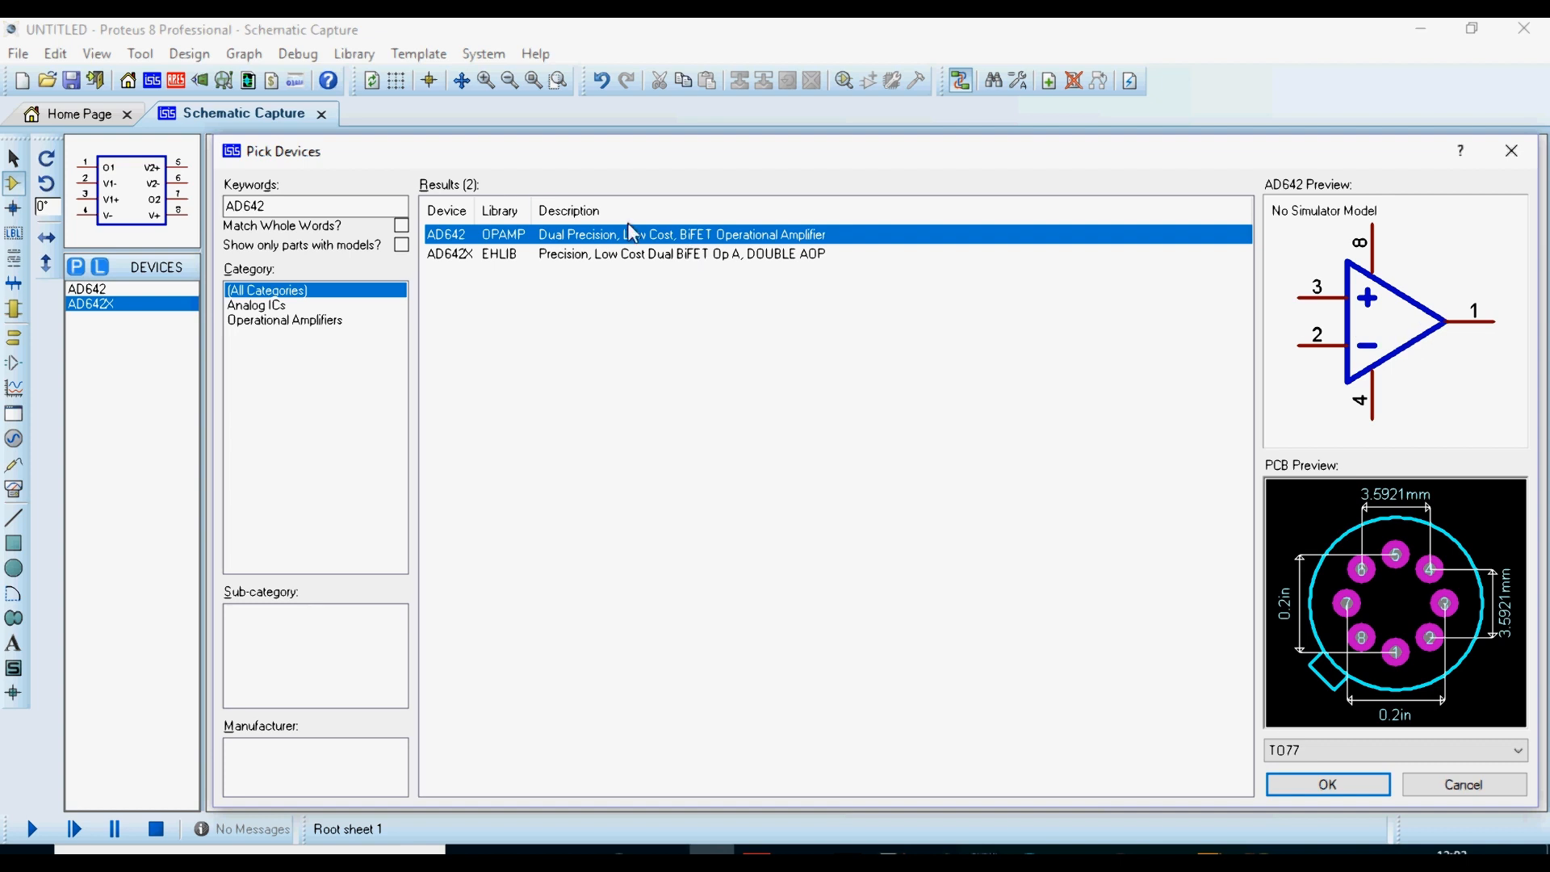
click(633, 255)
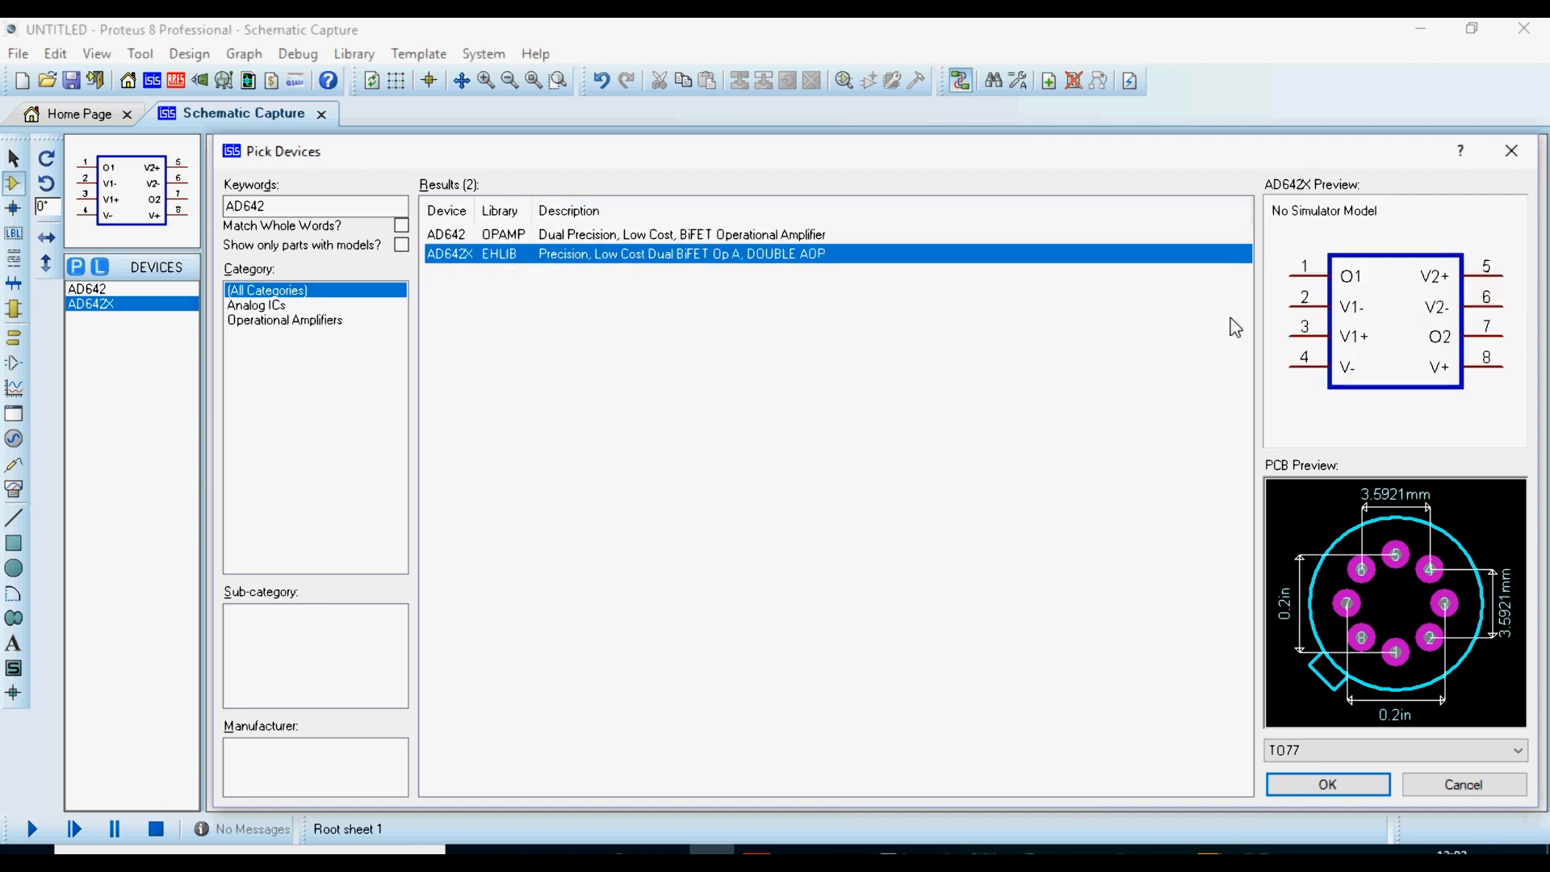
click(1460, 798)
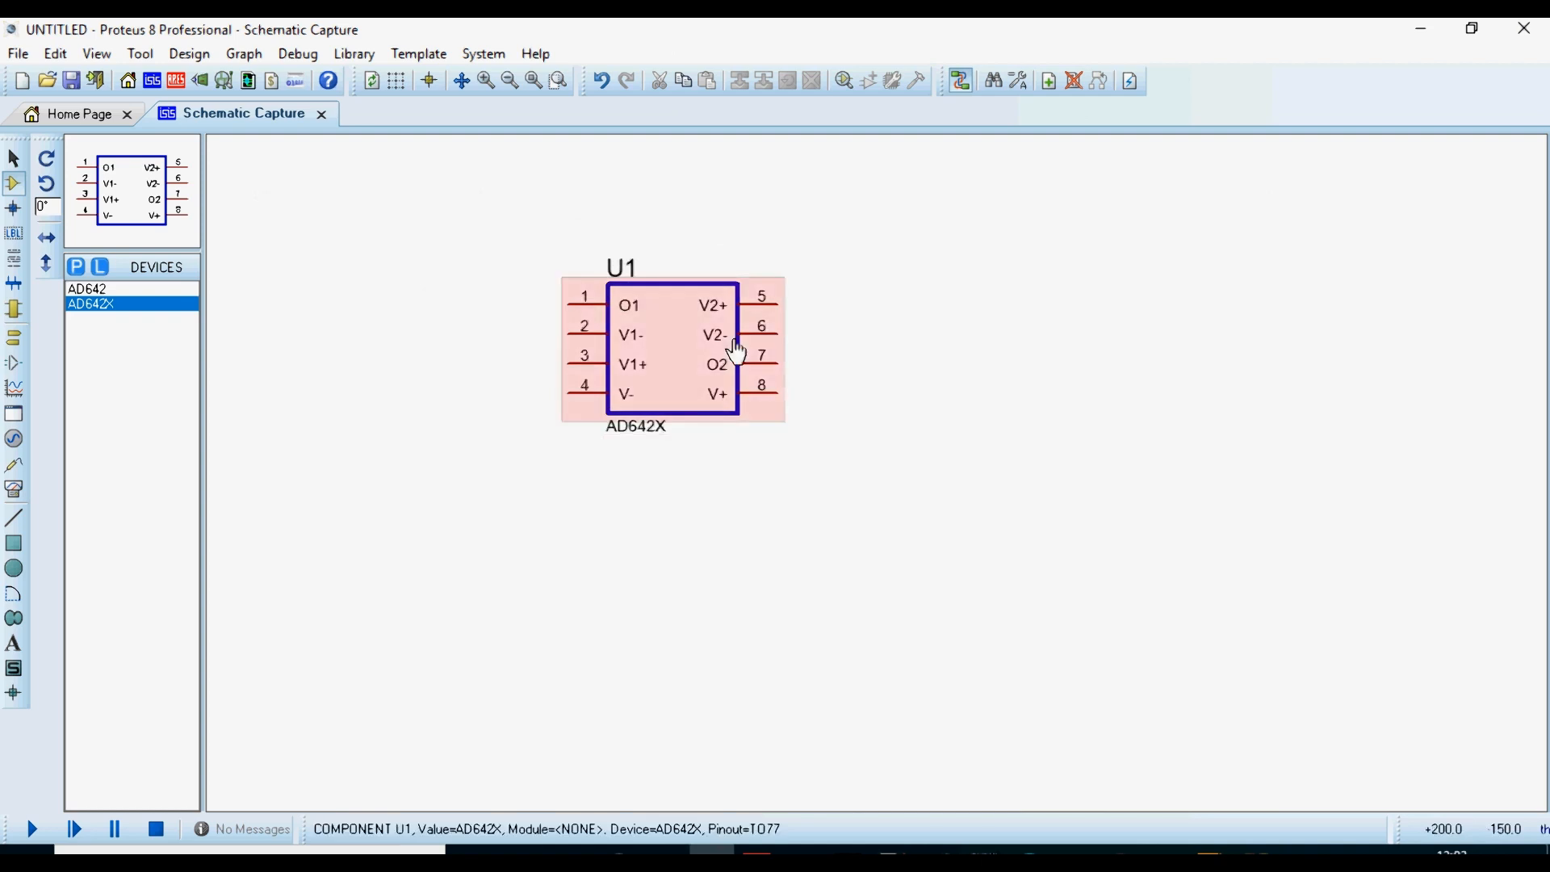
Step: Review U1's device name, packaging and component properties in Make Device, and close it without saving
right_click(664, 357)
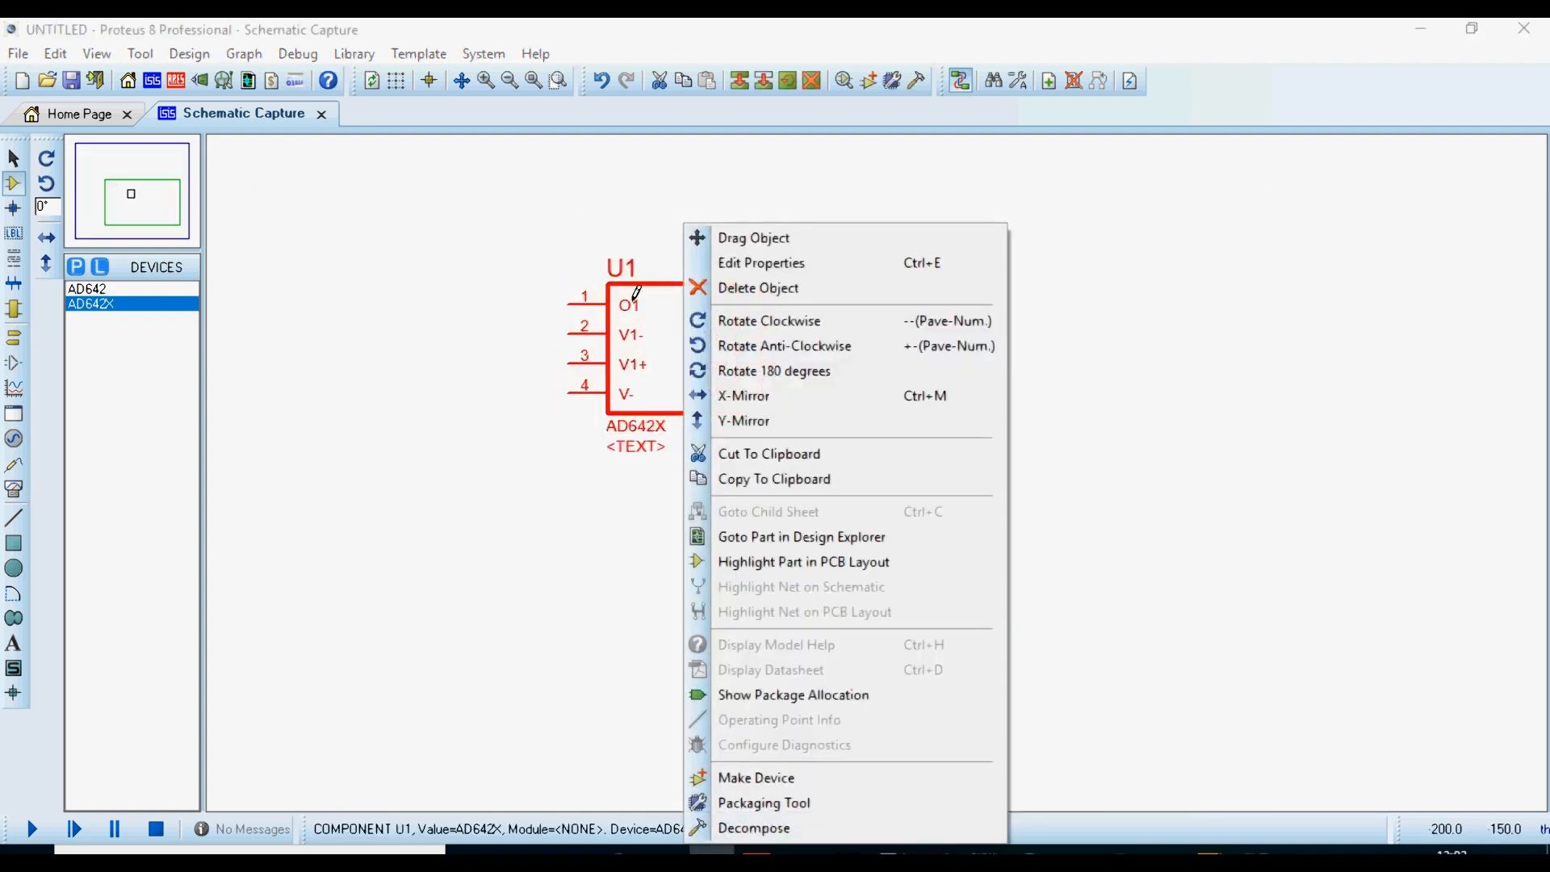
click(510, 322)
right_click(646, 327)
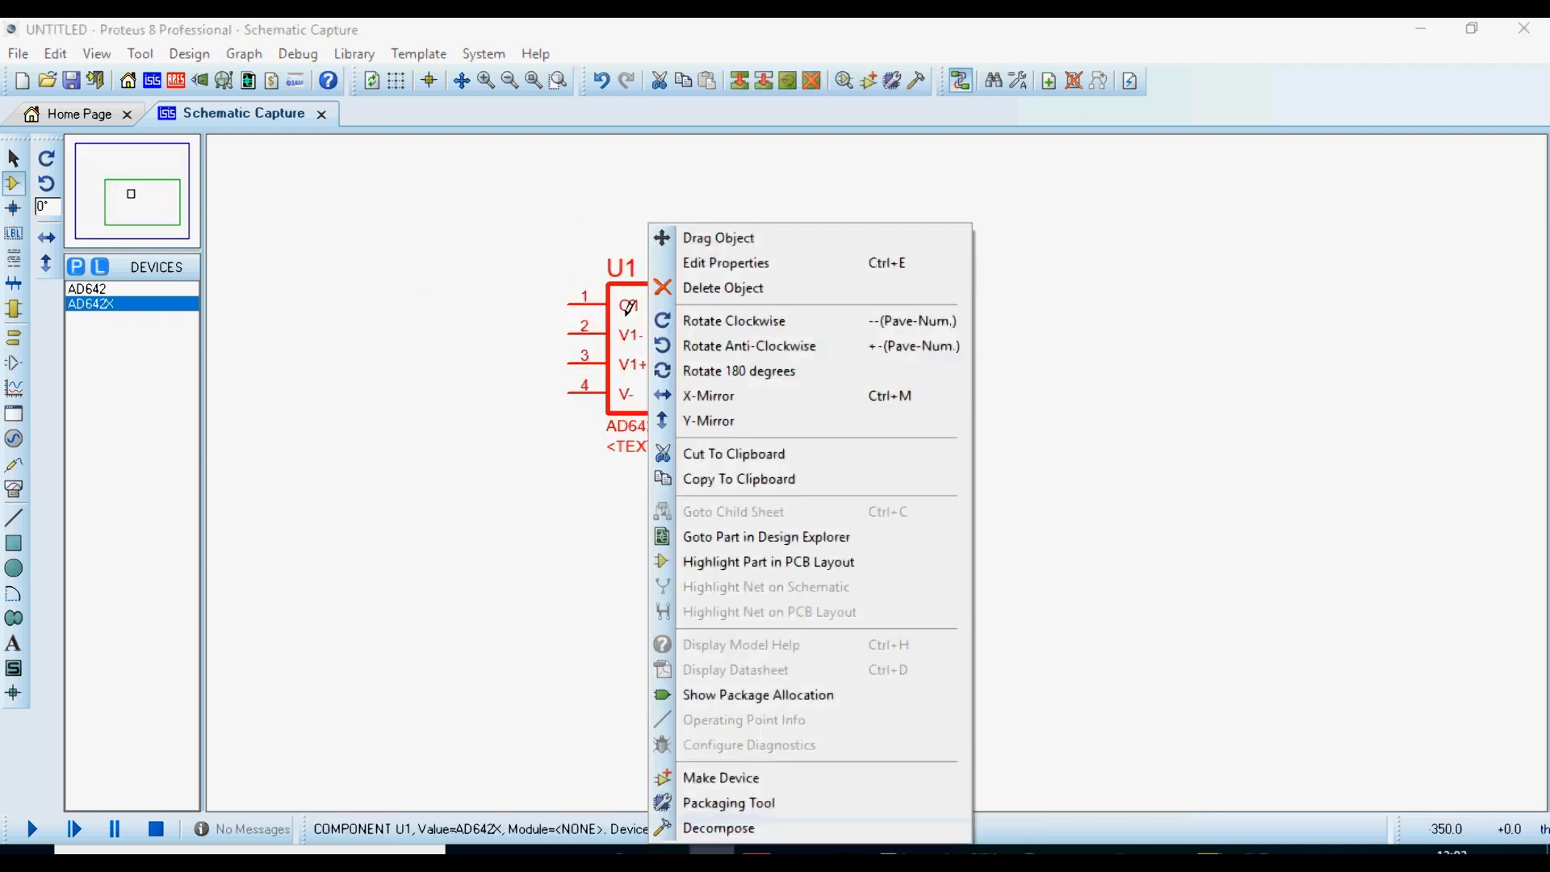
click(738, 775)
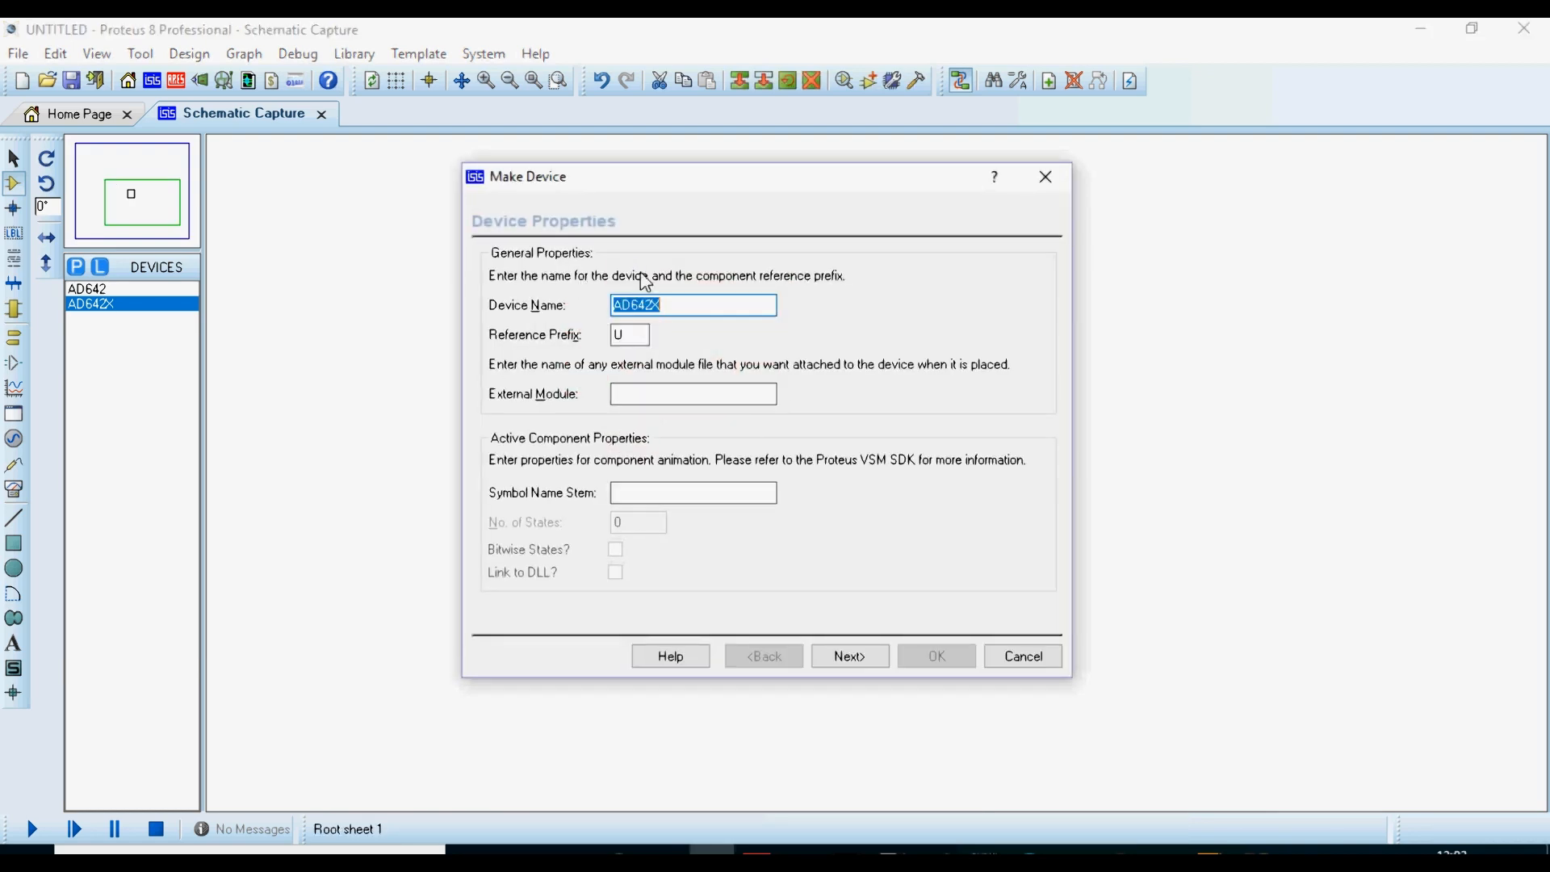
click(671, 304)
click(851, 661)
click(850, 661)
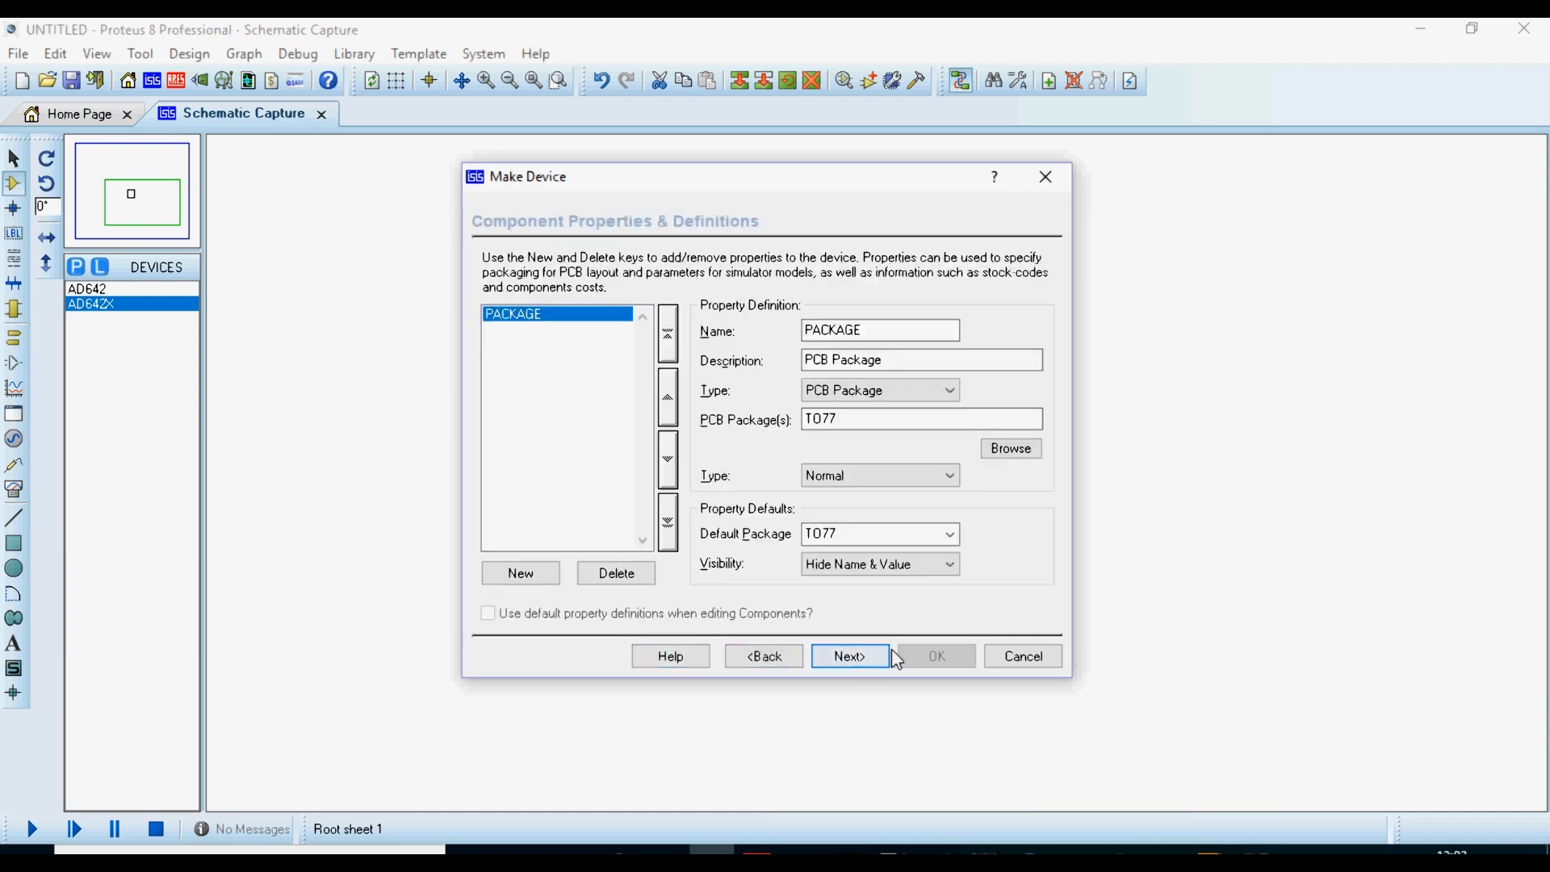
click(1024, 657)
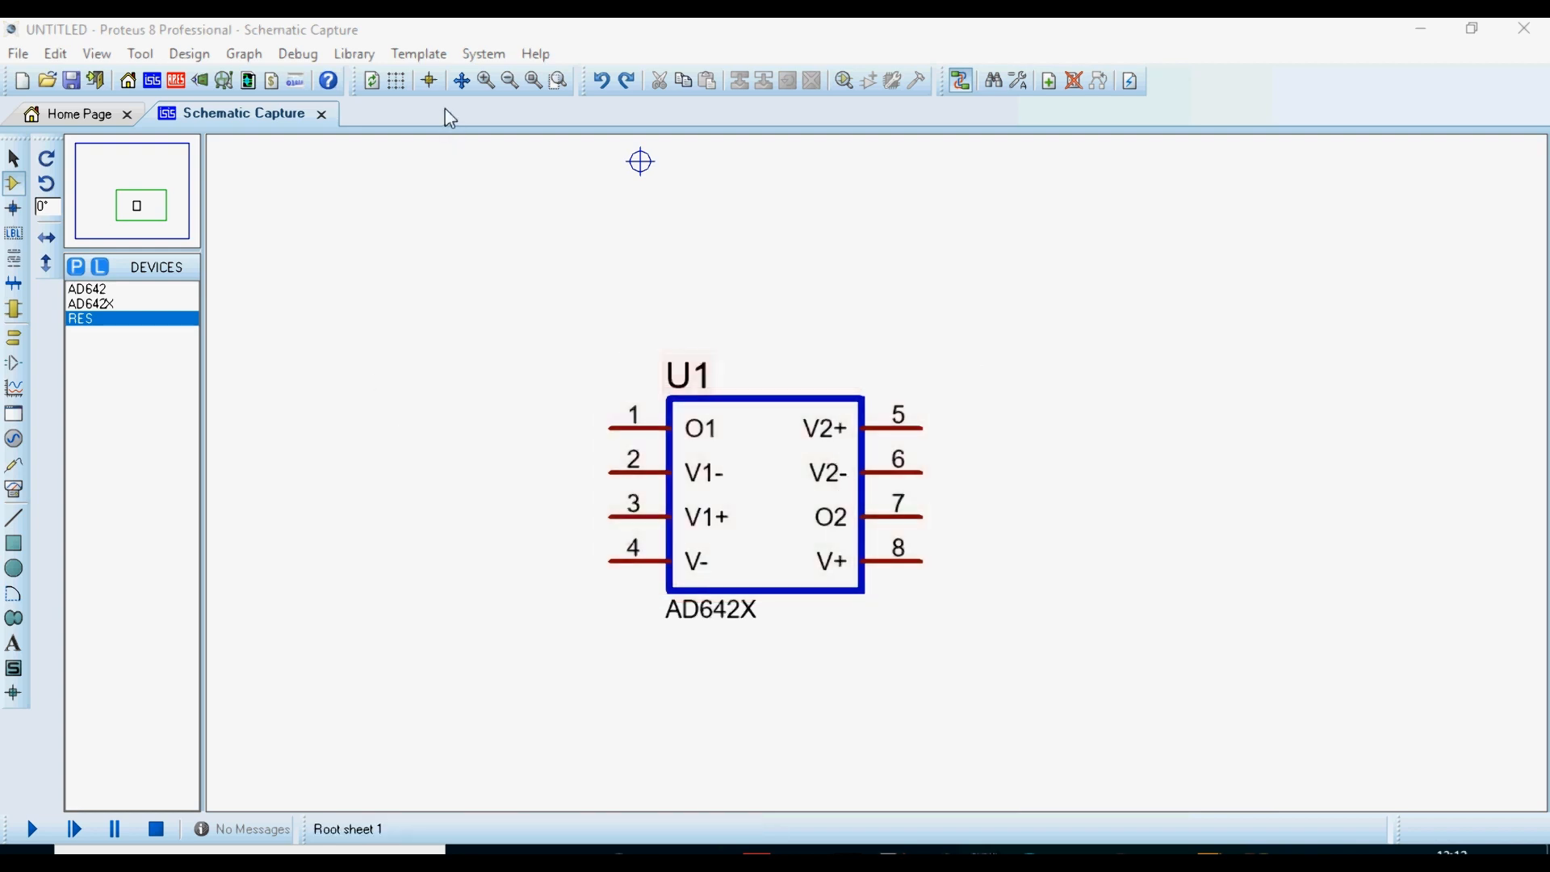
Step: Place a second AD642X instance on the schematic, below and to the left of U1
scroll(799, 380, down, 1)
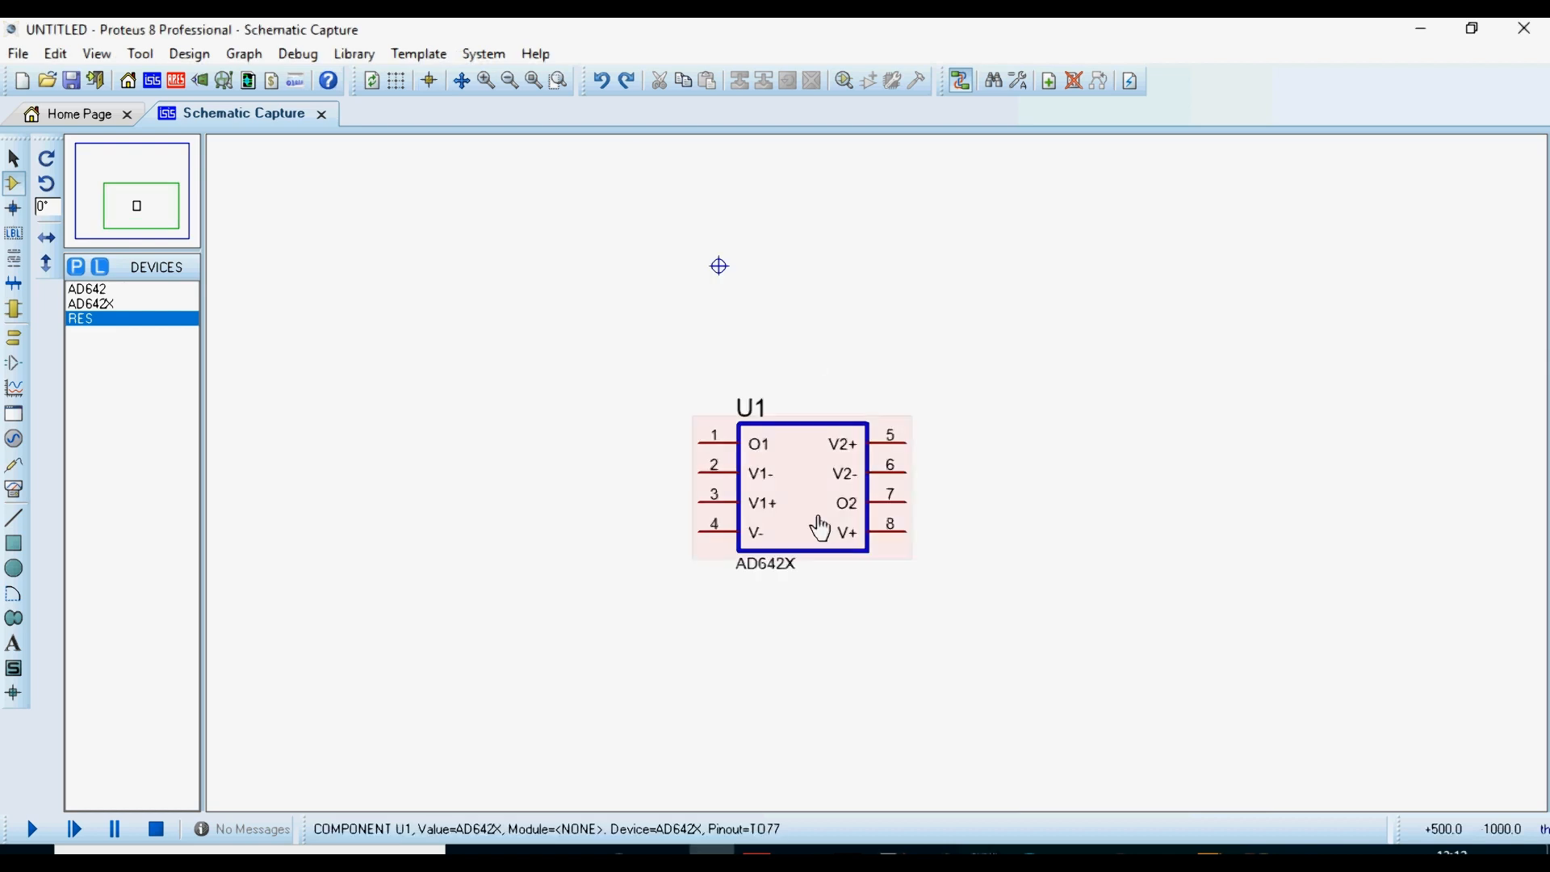
scroll(819, 524, up, 1)
click(848, 426)
click(1155, 308)
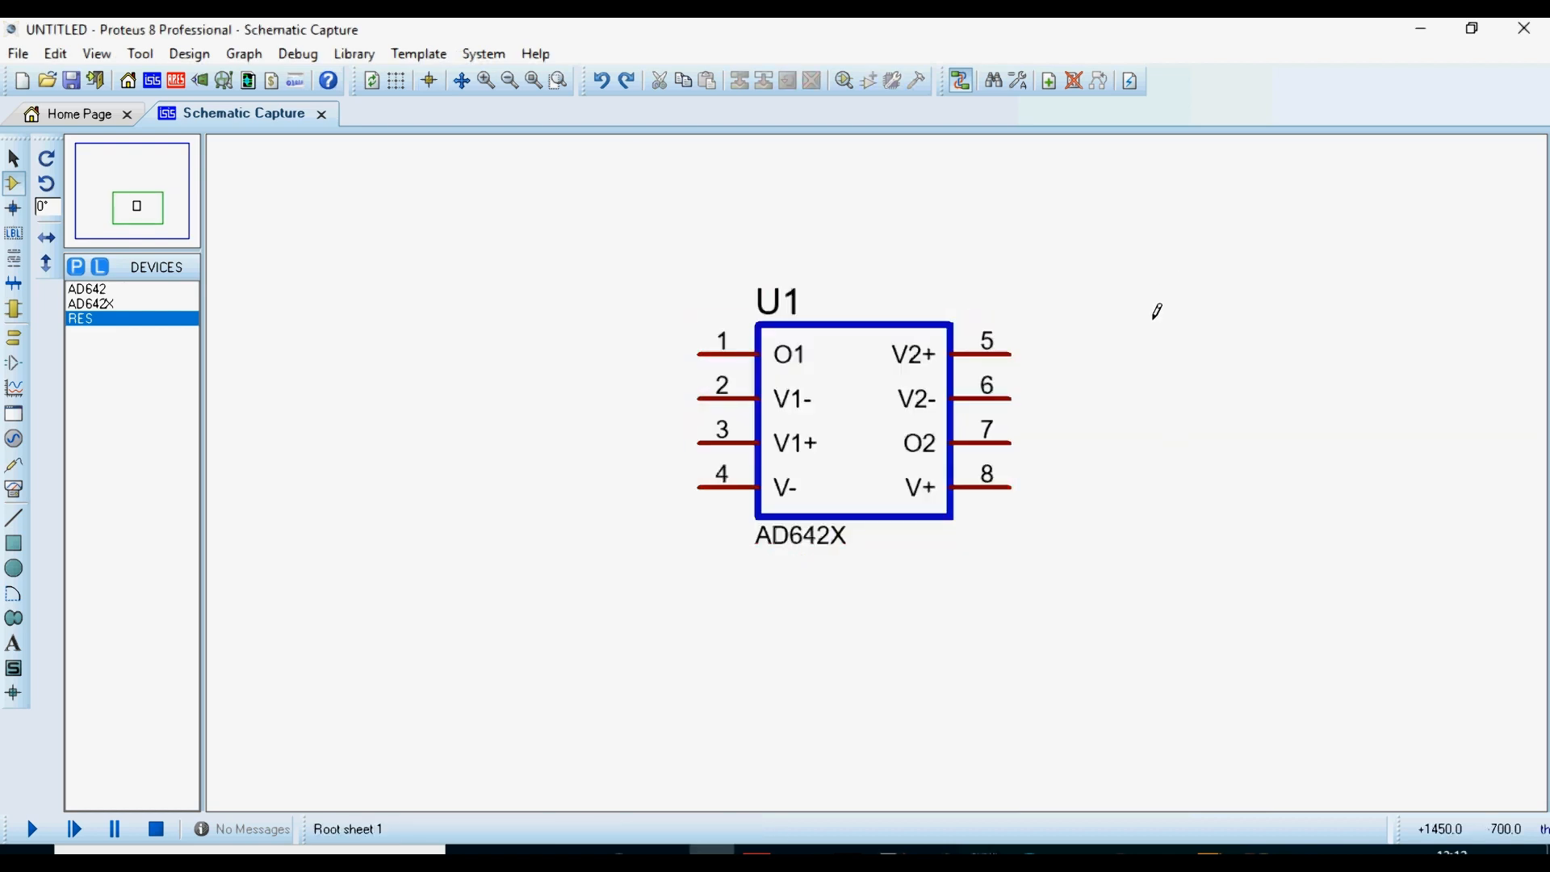
key(Escape)
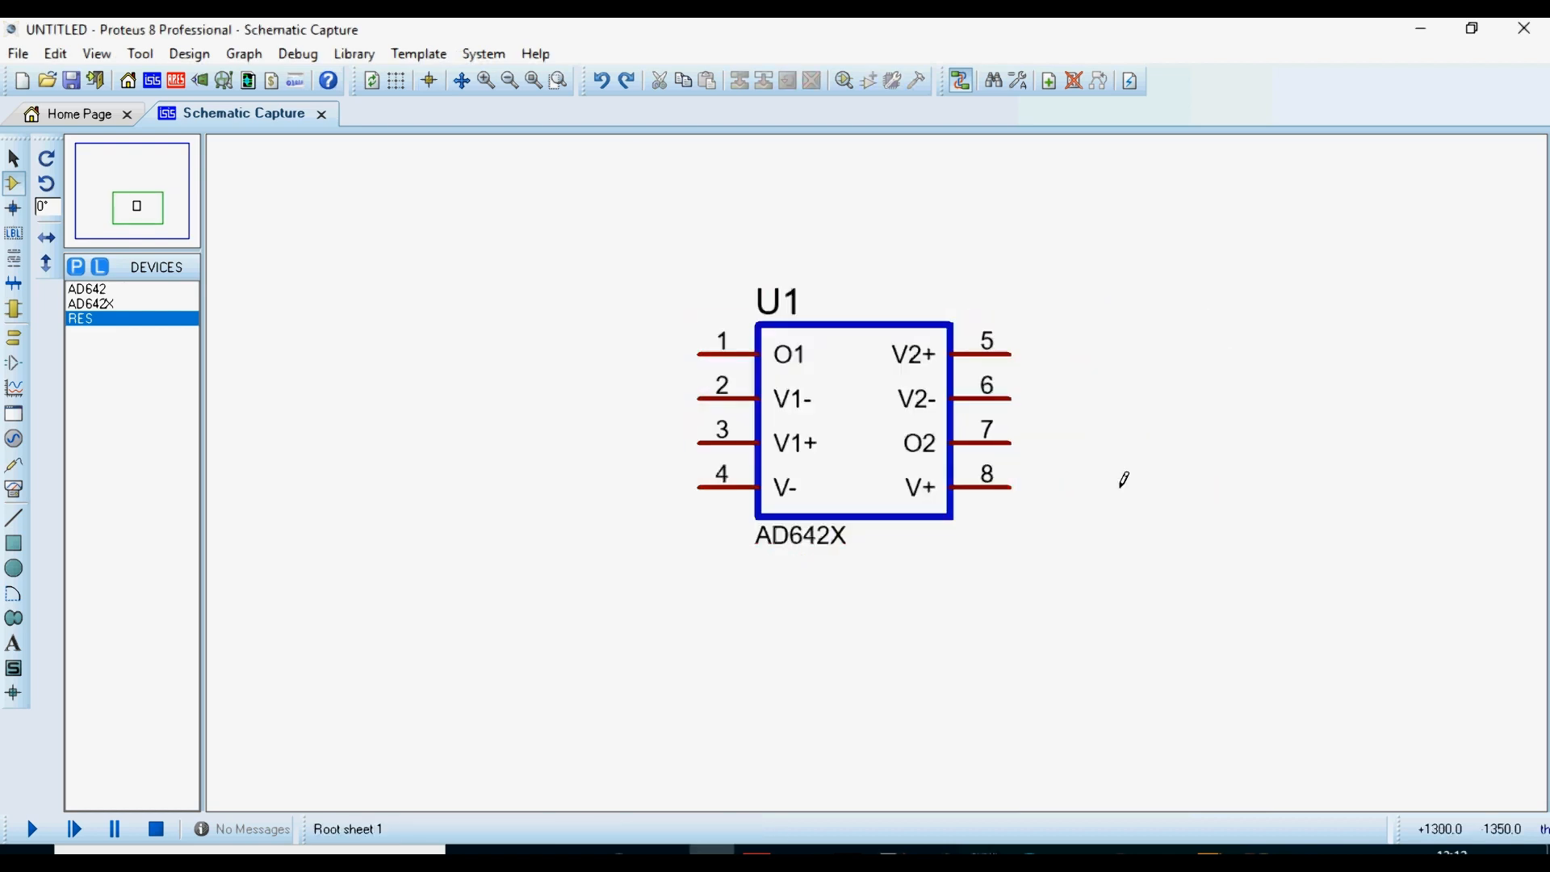
click(85, 303)
click(454, 570)
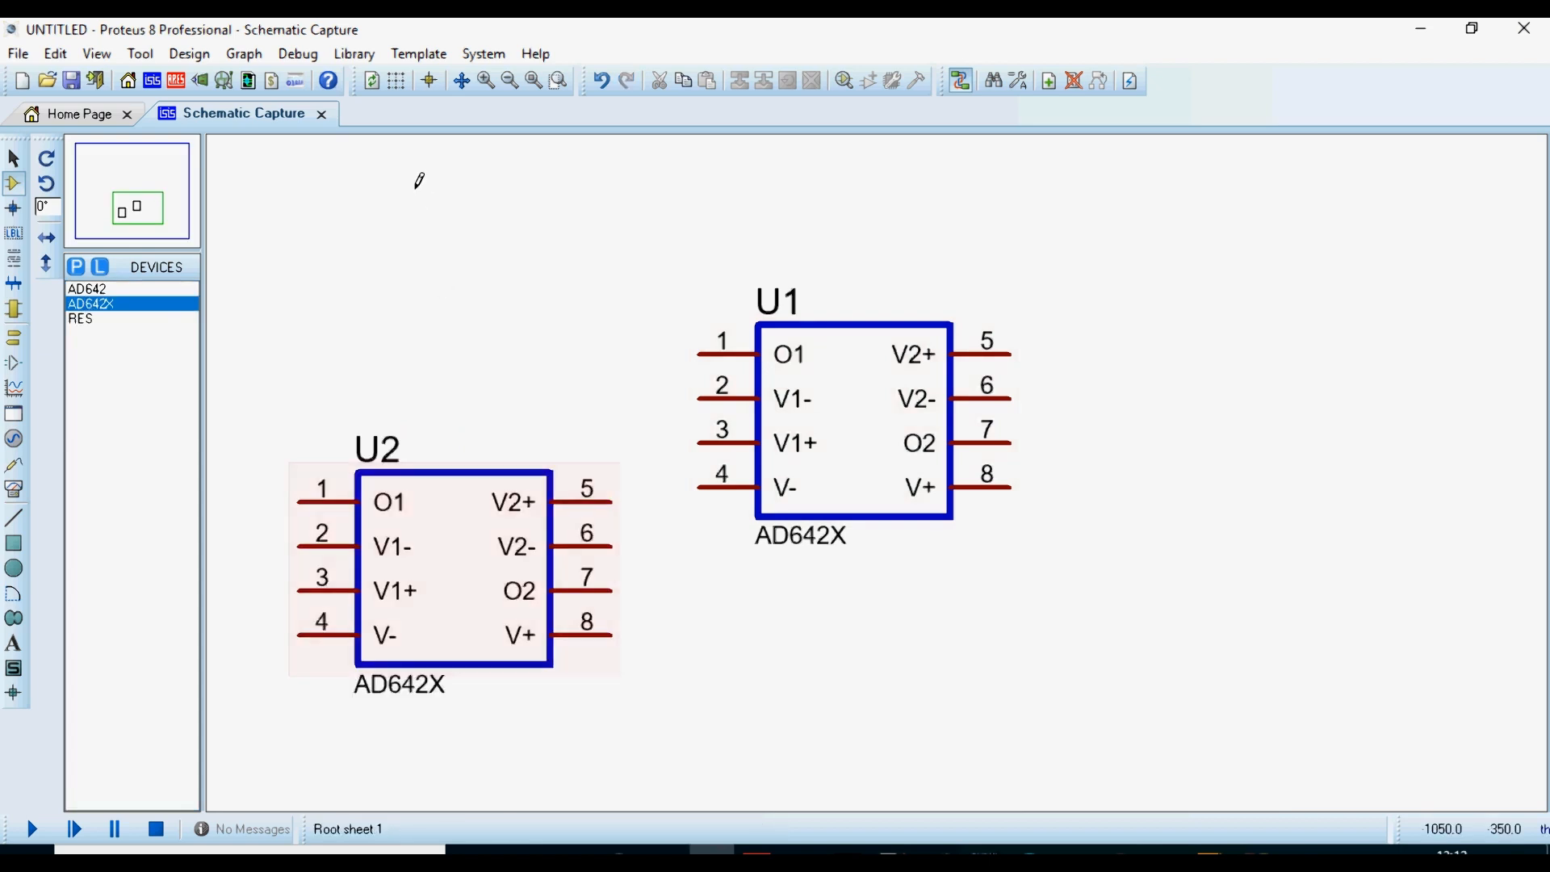
Step: Open the PCB layout and place the U1 and U2 footprints side by side on the board, with U2 left of U1
click(176, 83)
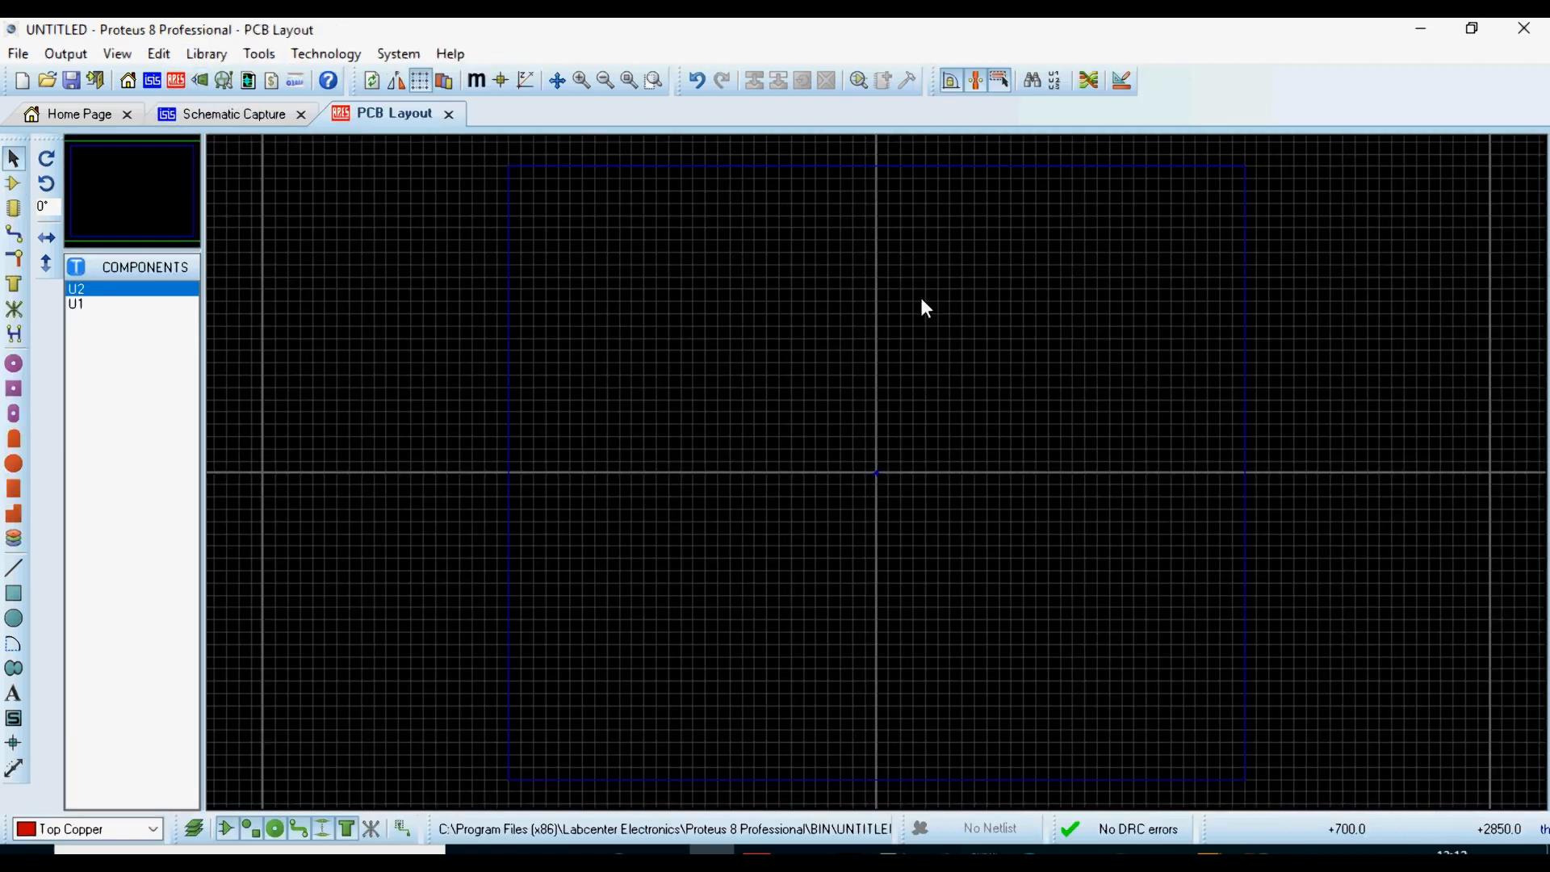
click(14, 209)
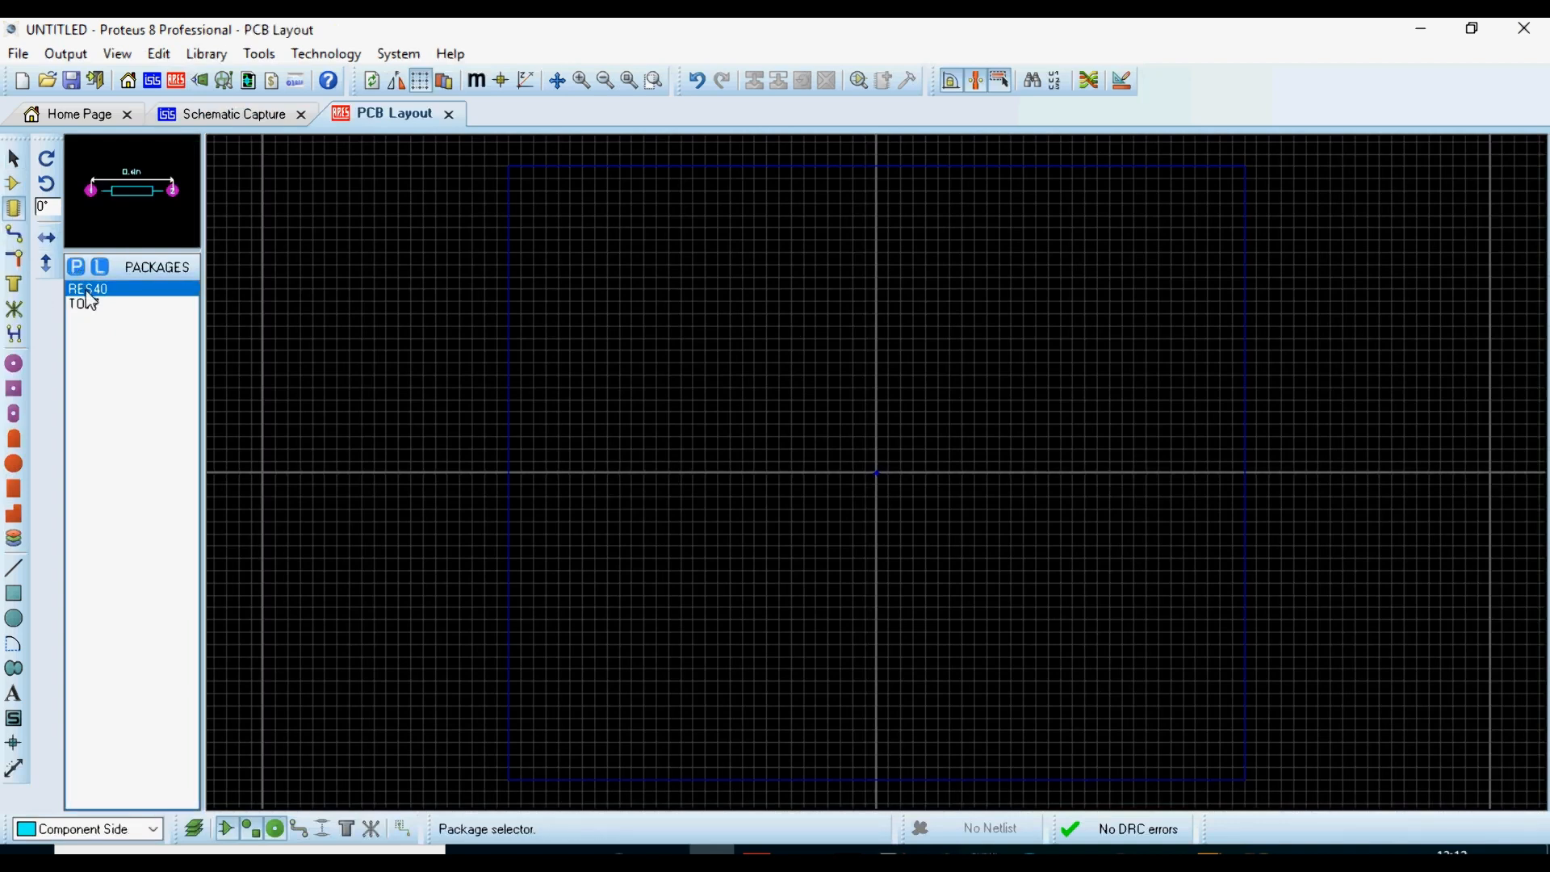
click(13, 183)
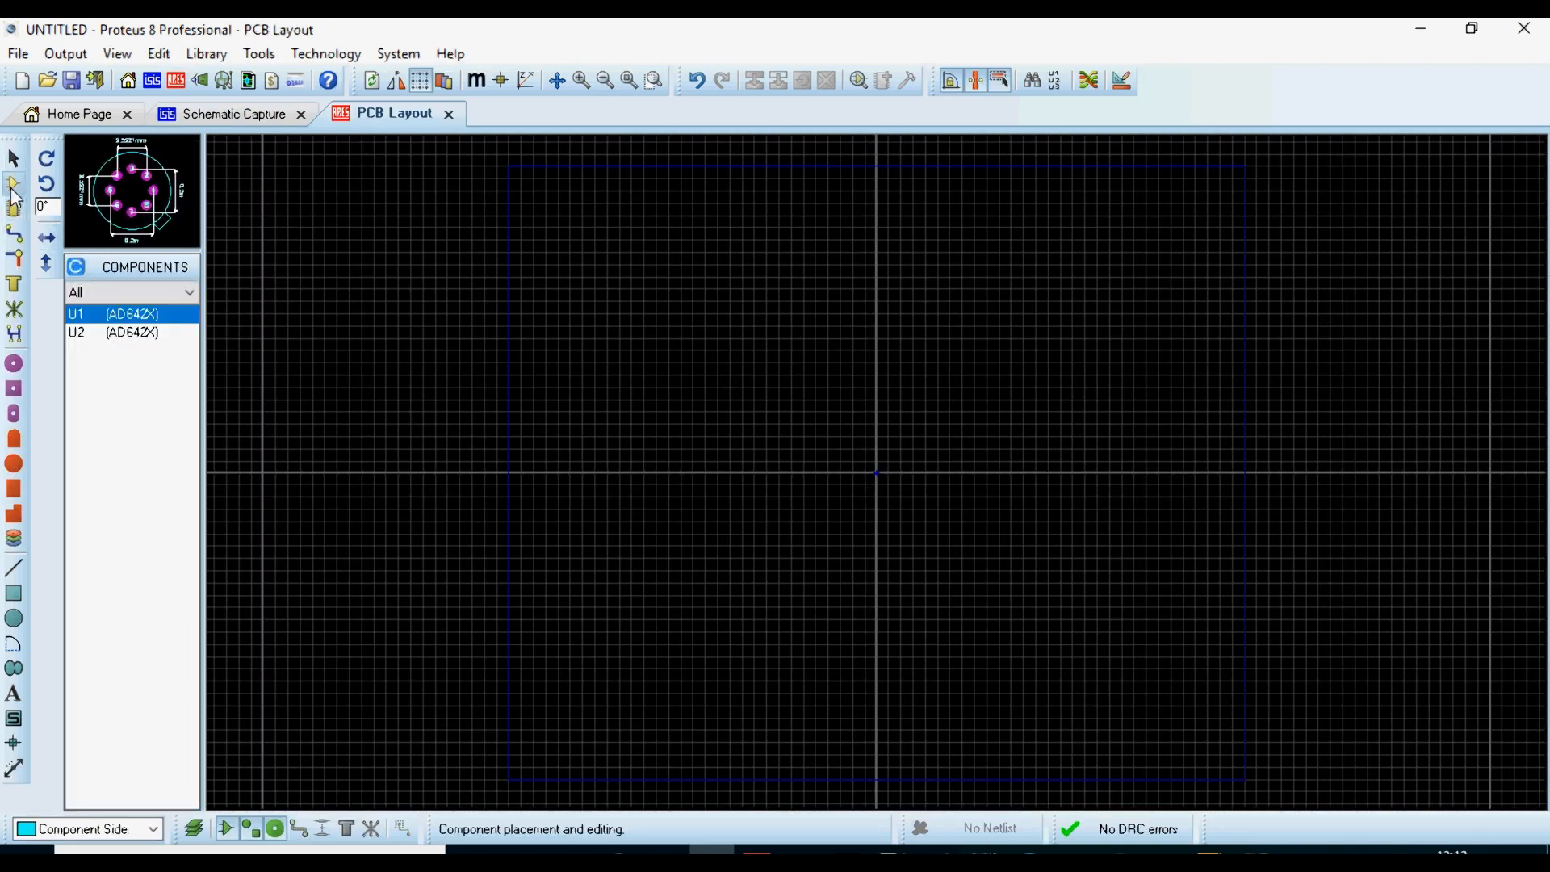
click(768, 421)
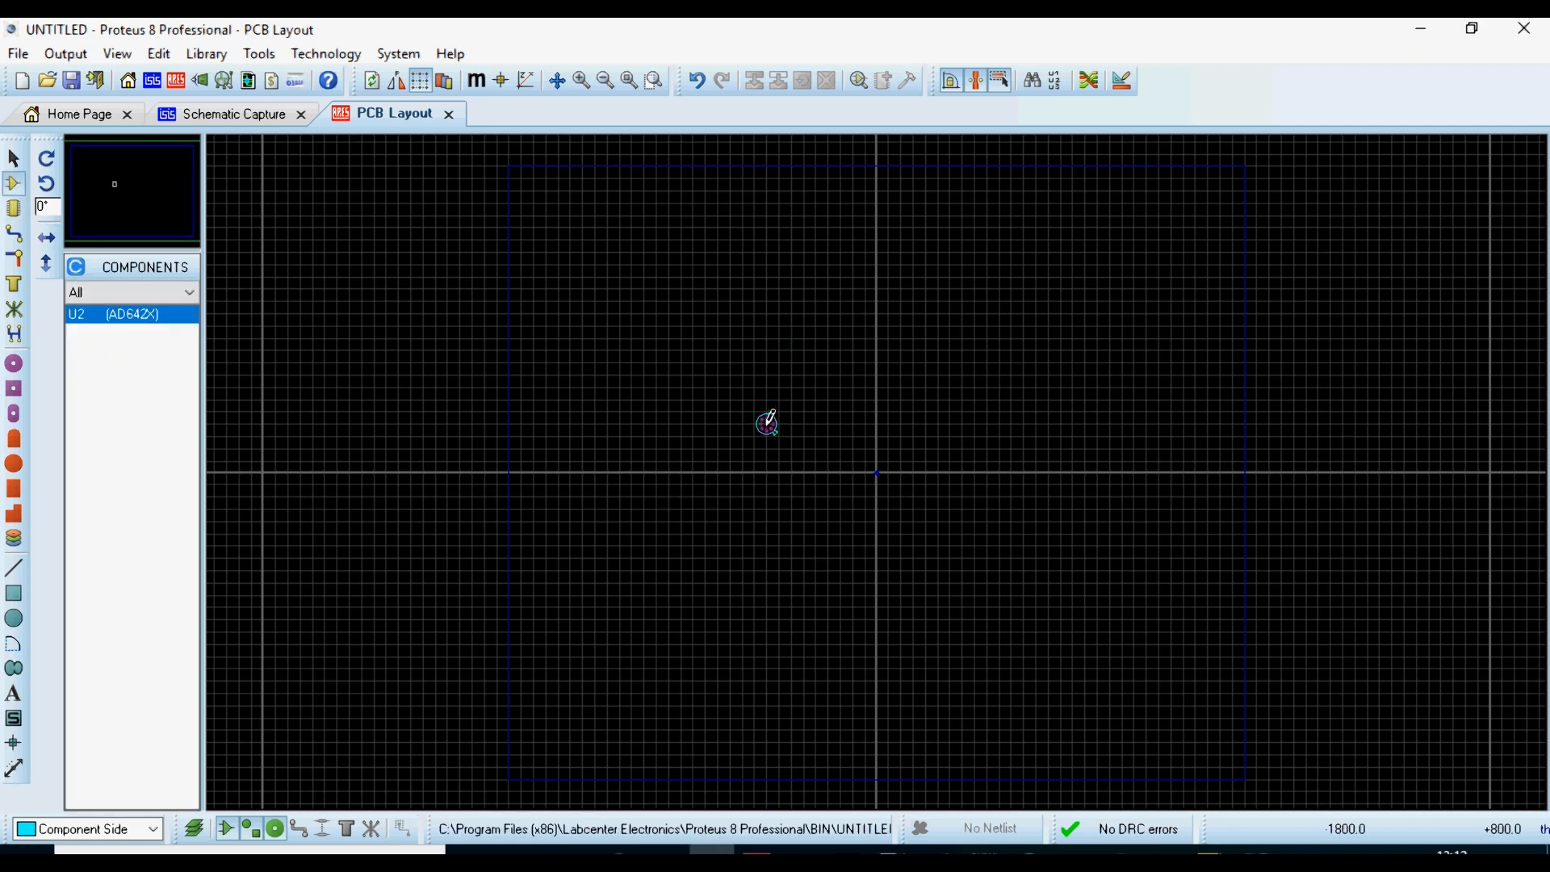
key(F6)
scroll(880, 466, up, 2)
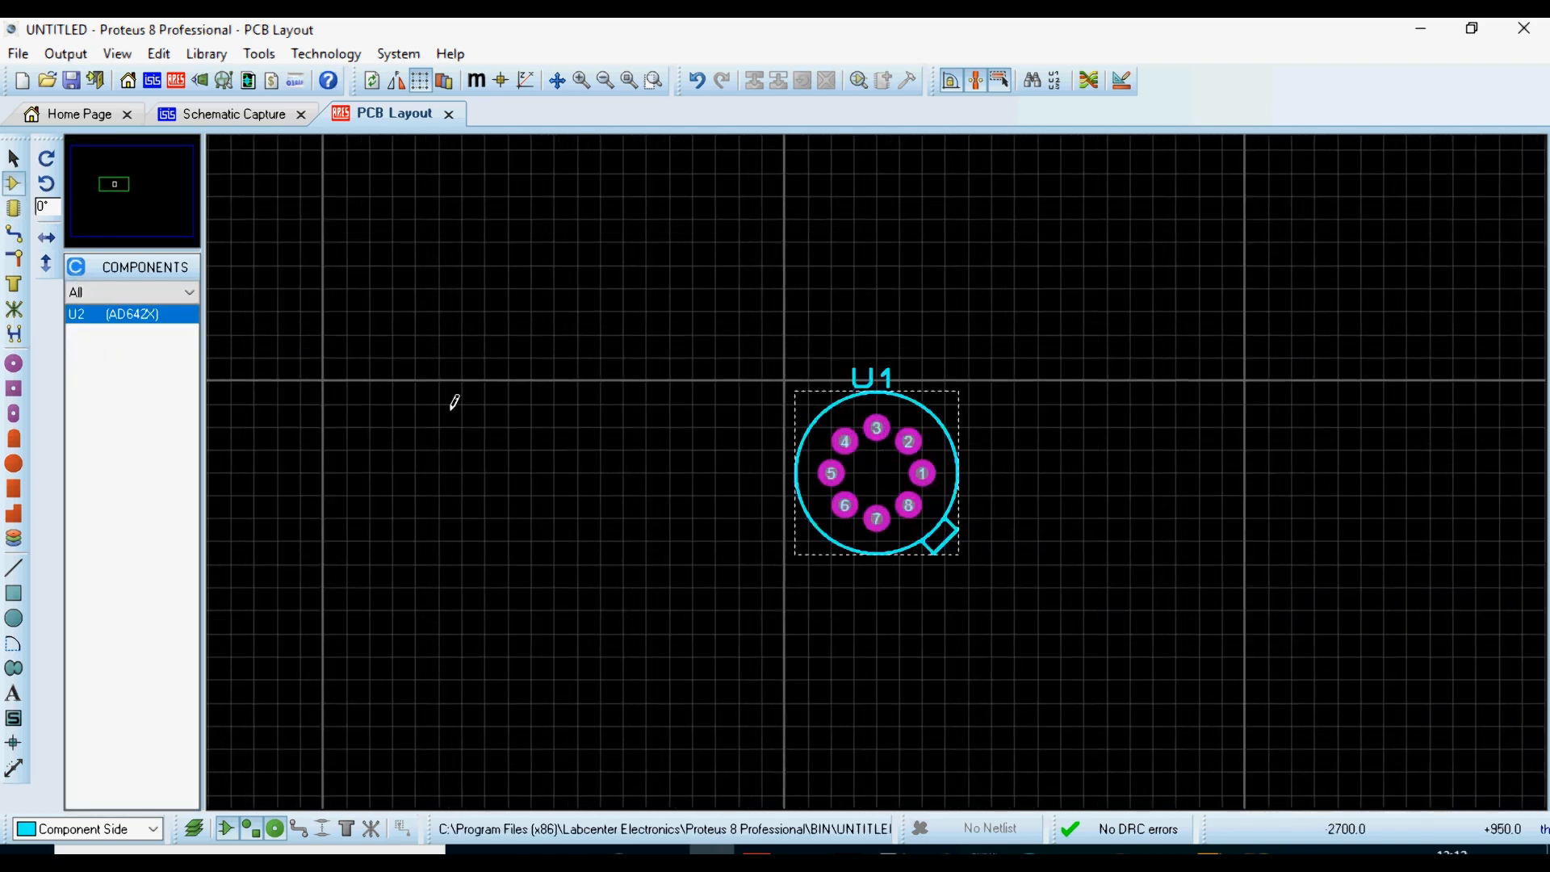
click(530, 473)
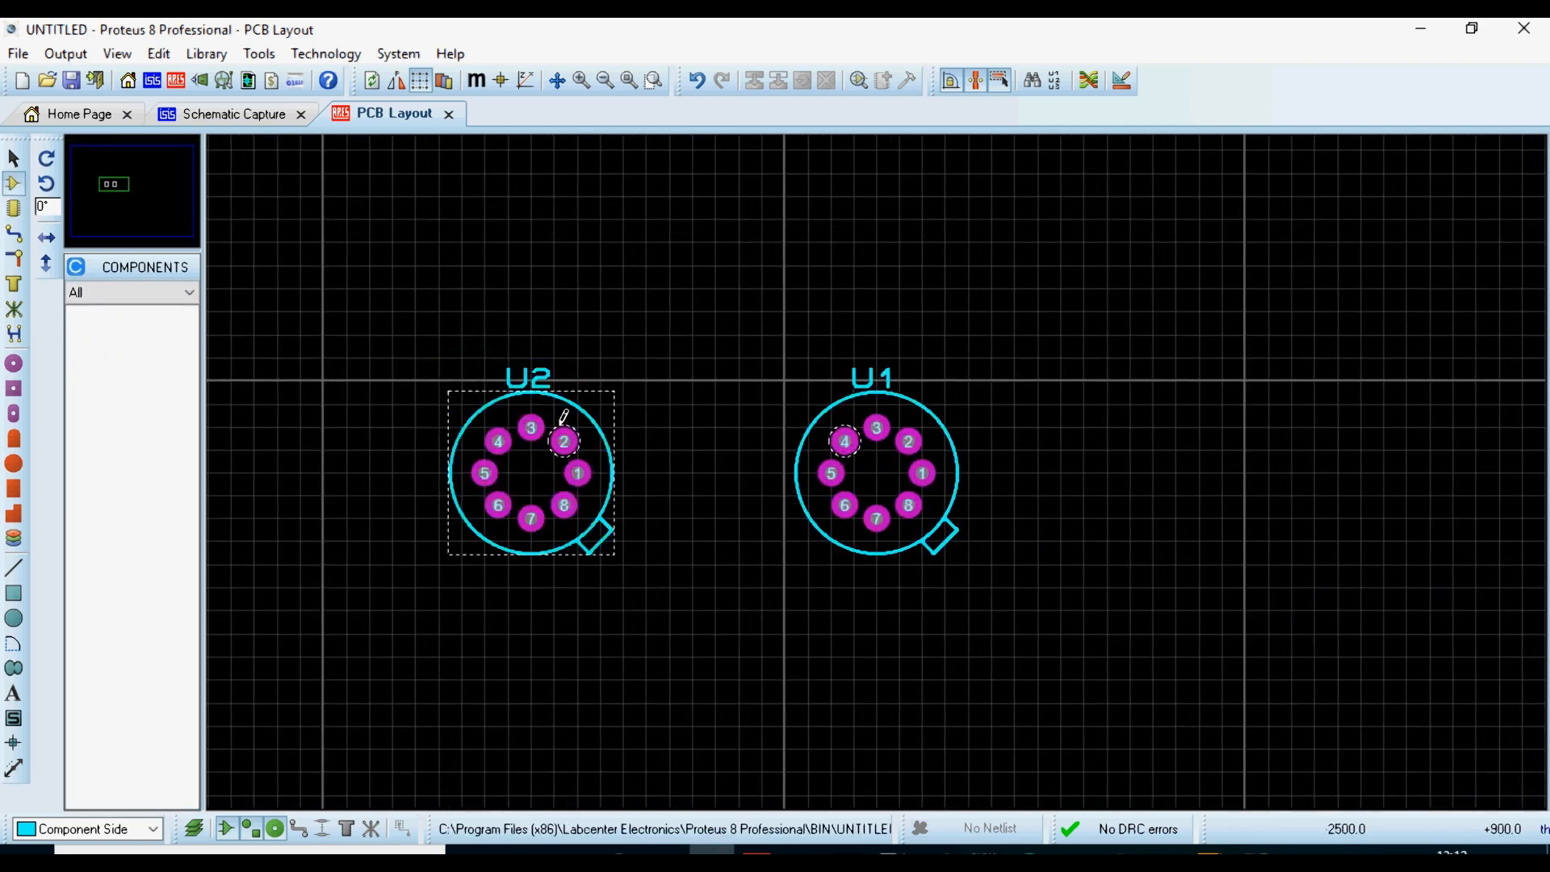
Step: Return to the schematic, search the device library for AD642 to check AD642X's description and previews, and close the picker
key(ctrl+Tab)
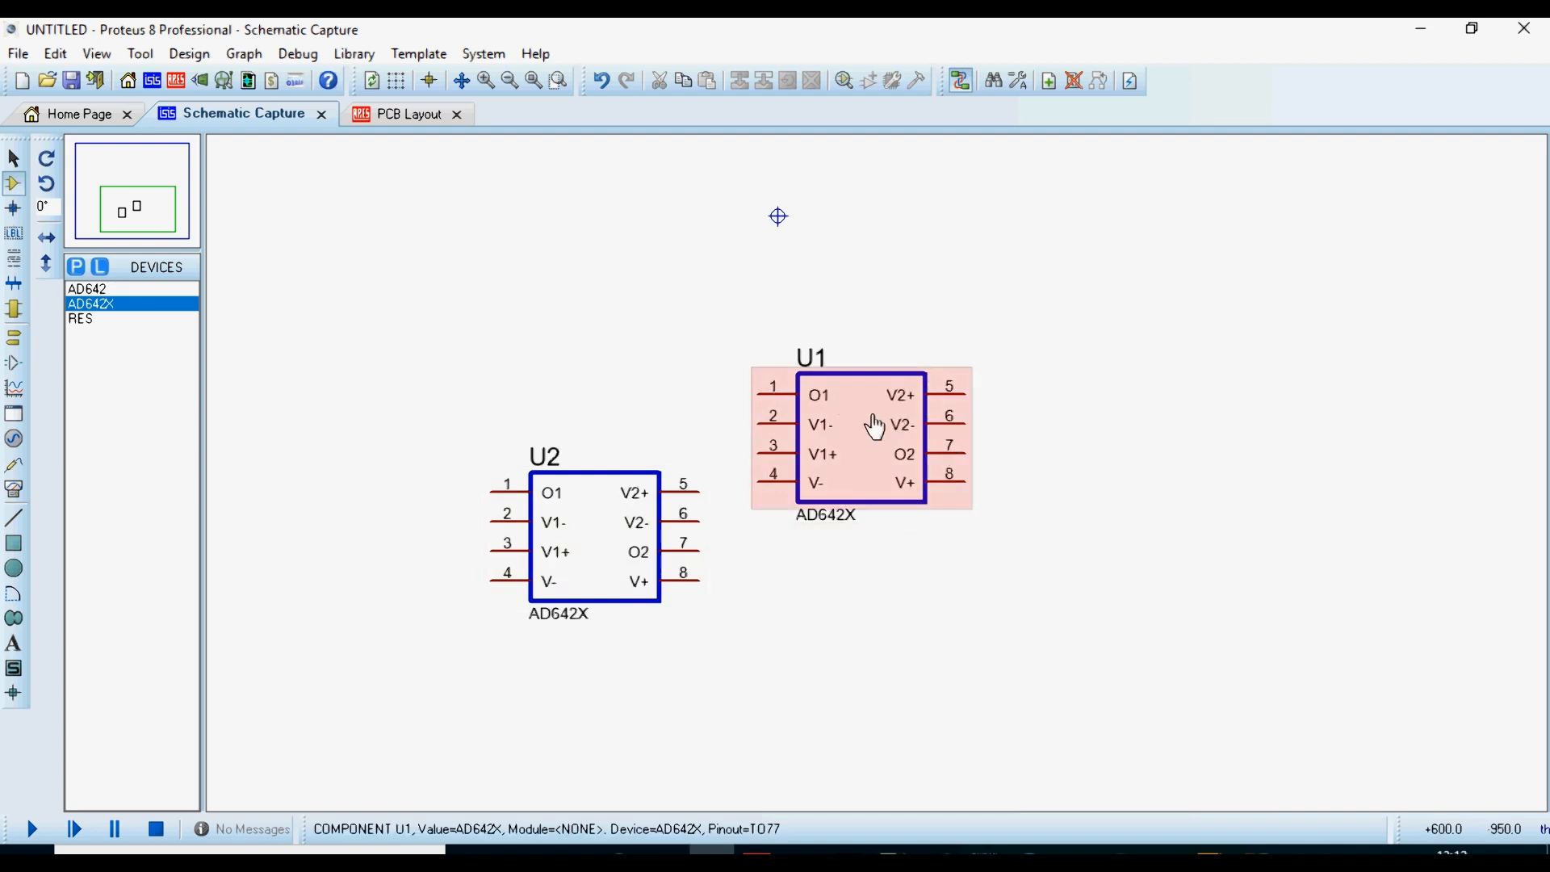
click(77, 268)
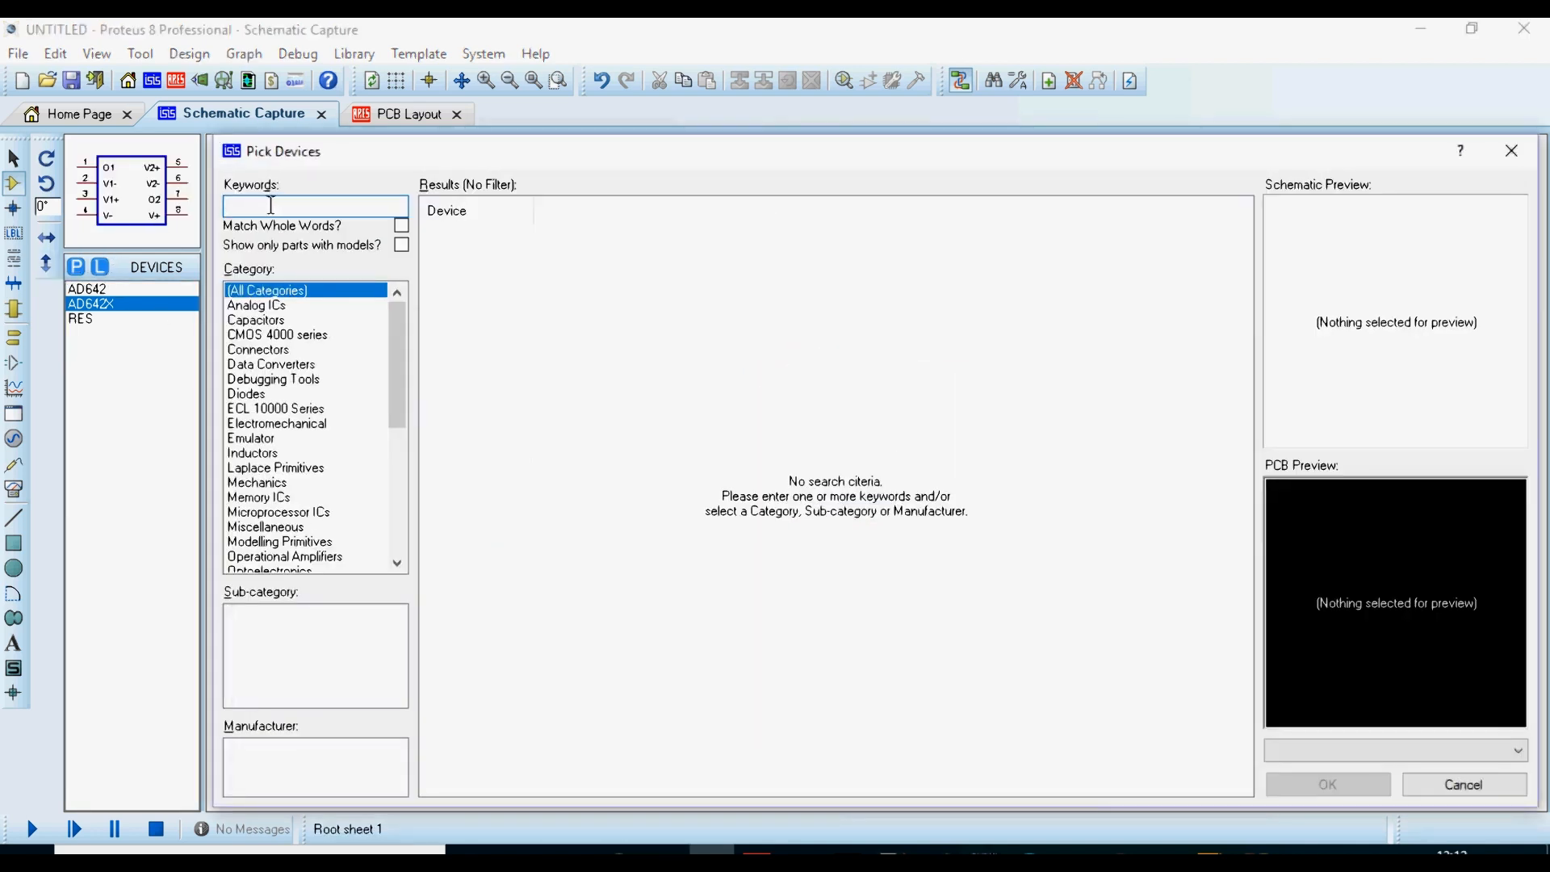
text(AD642)
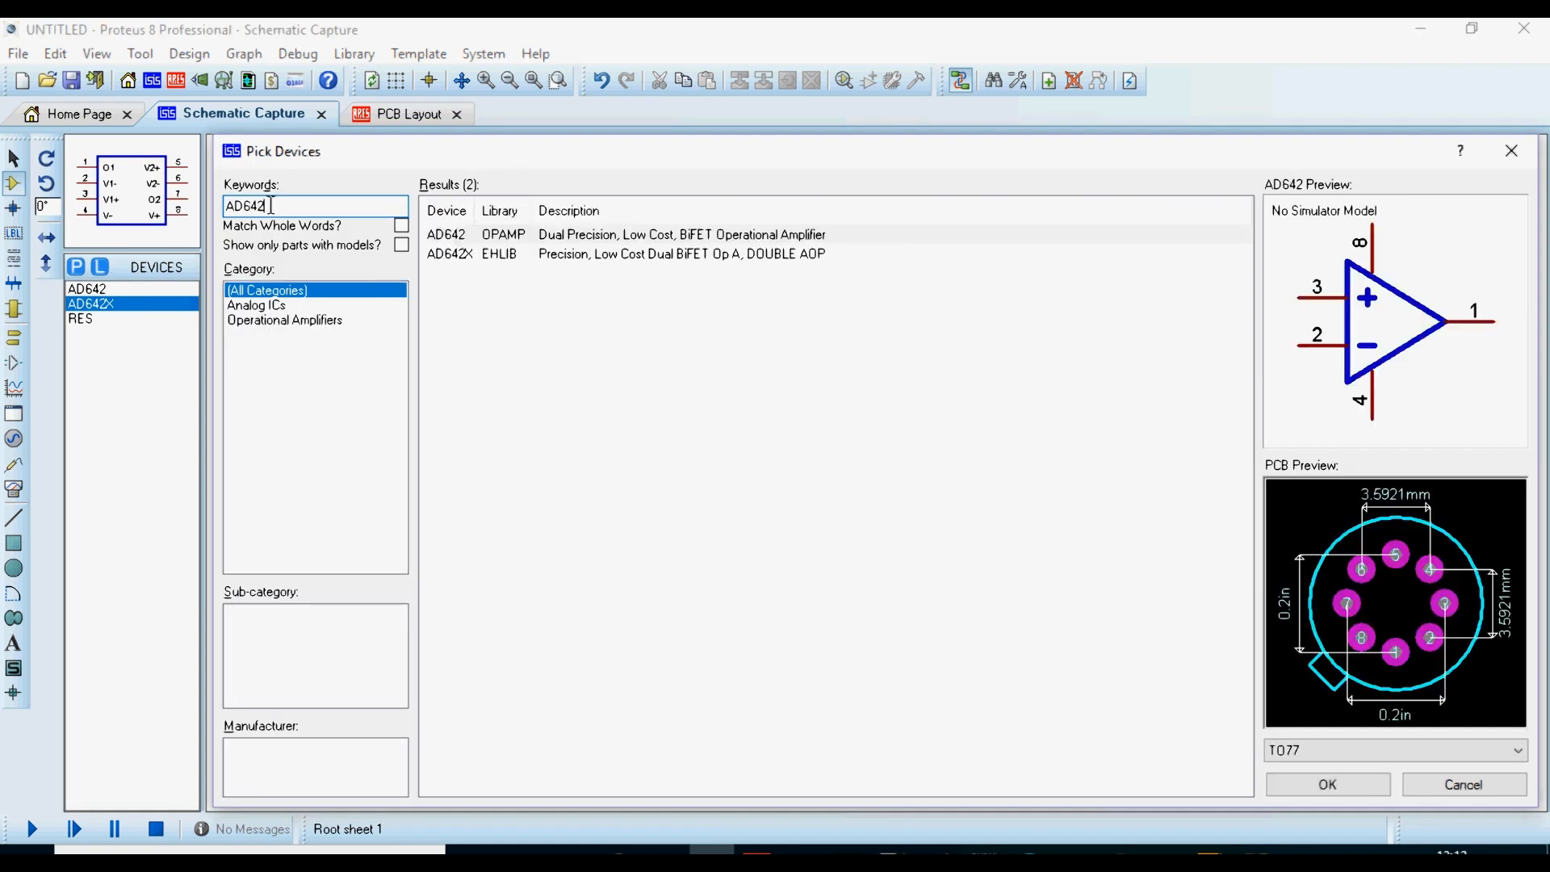
click(491, 257)
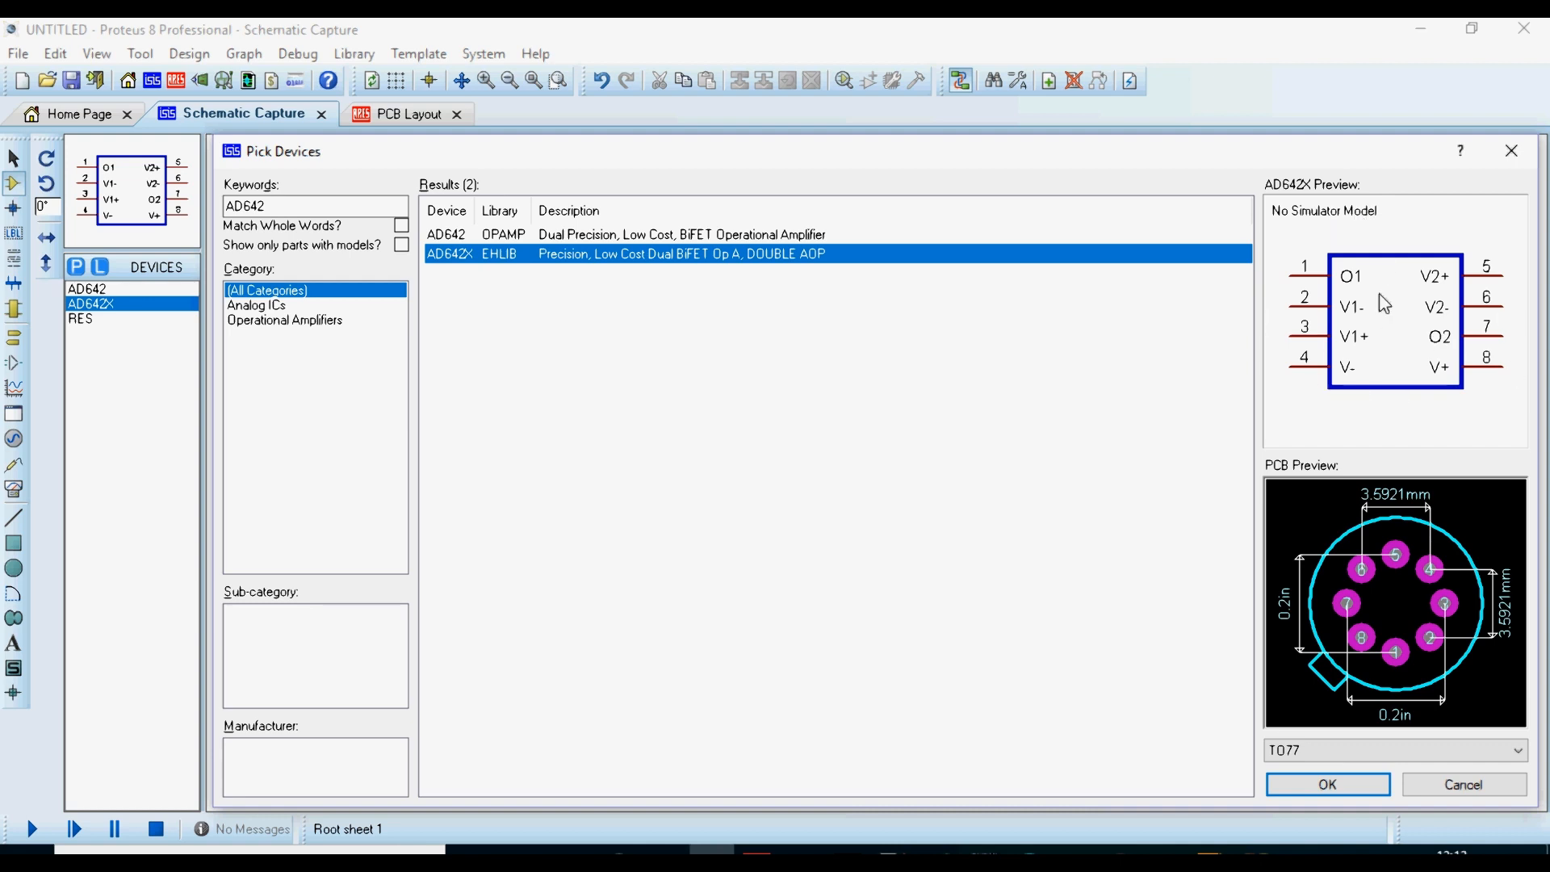
click(1475, 775)
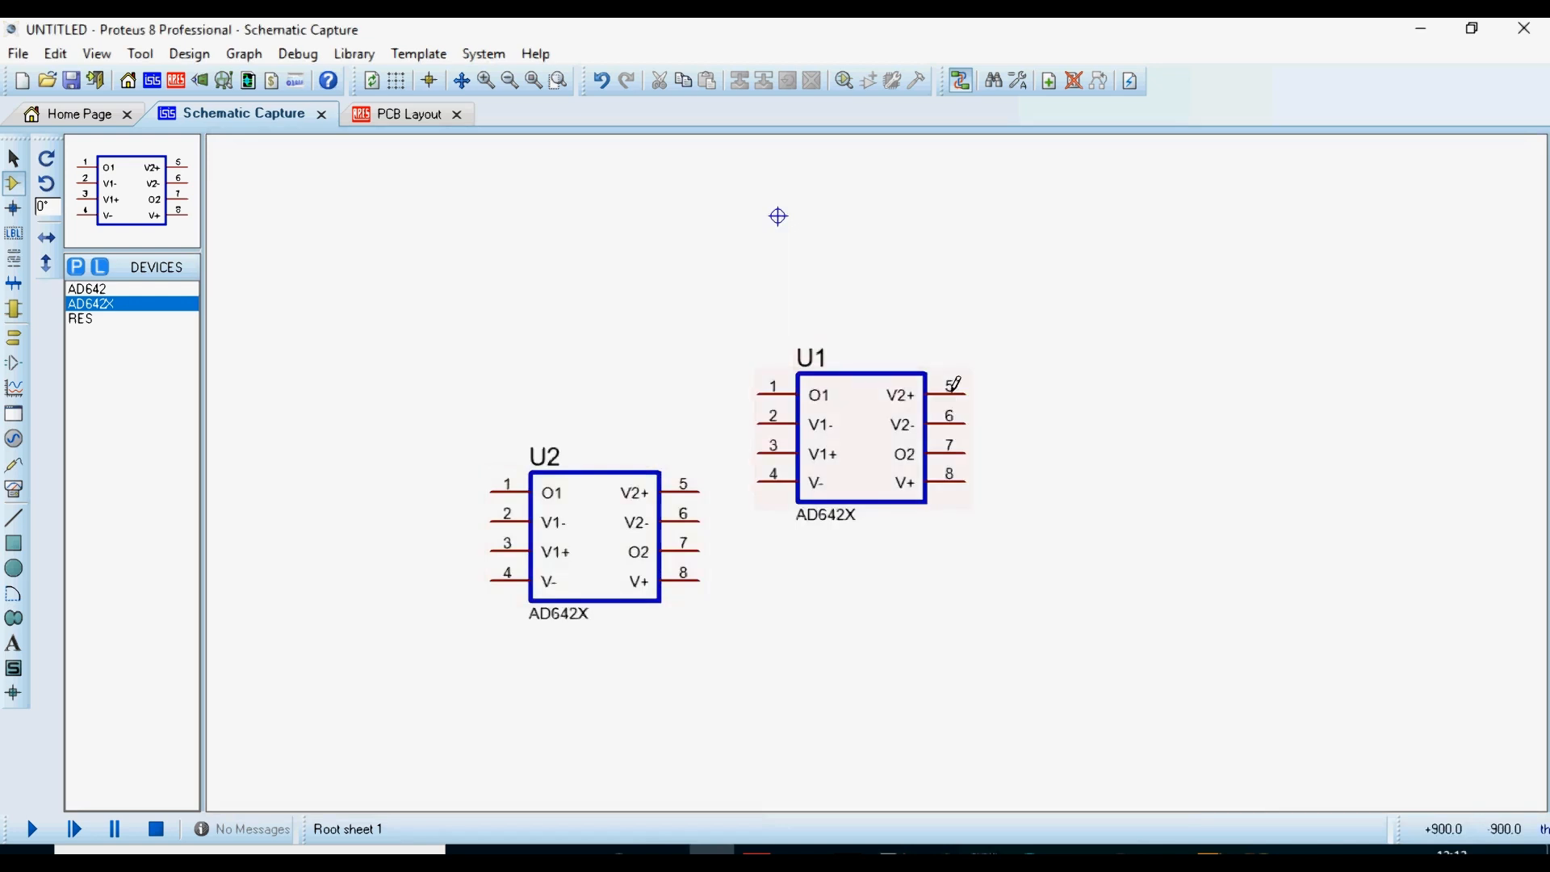